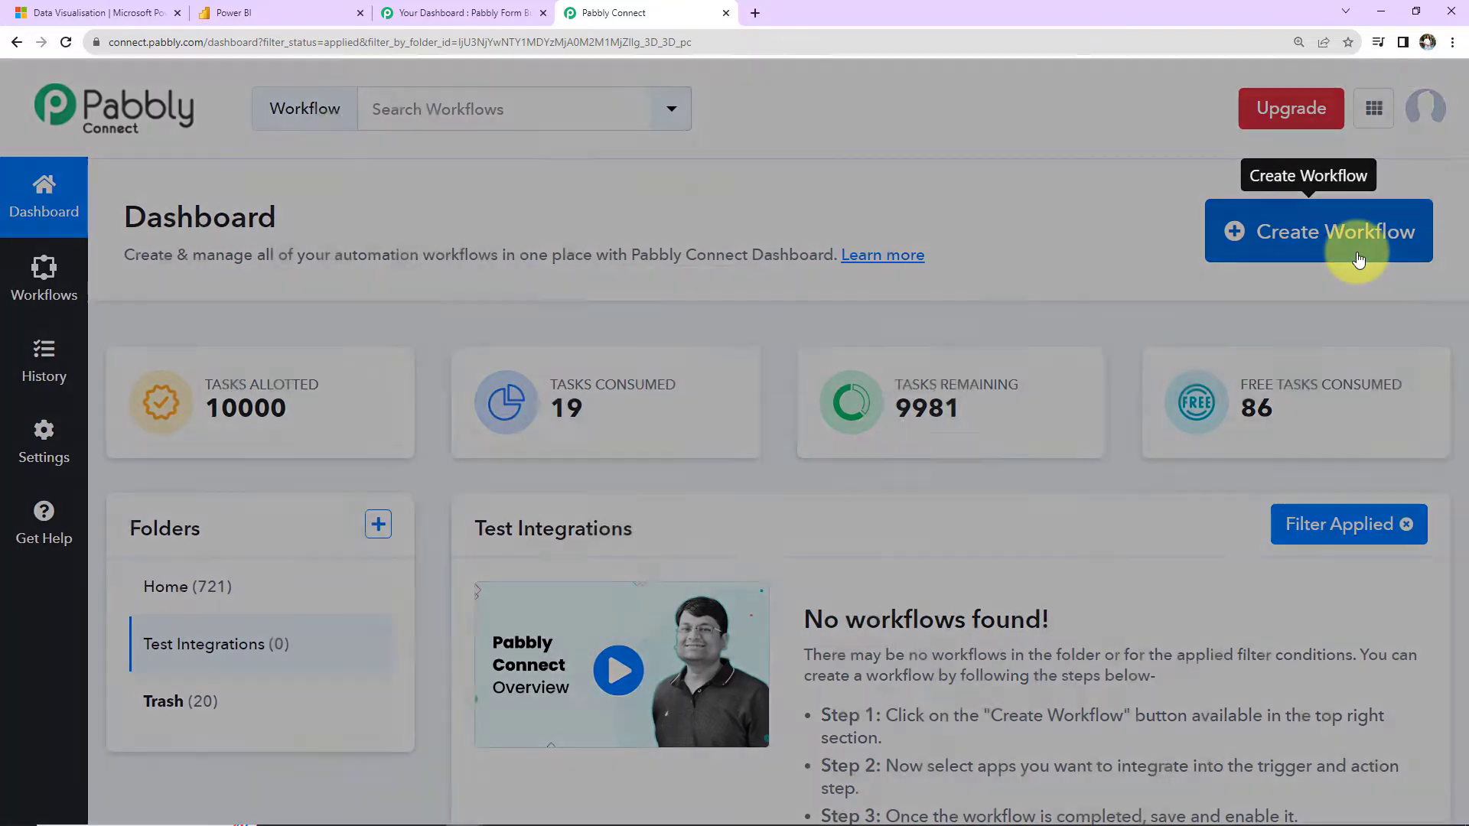
# Create a workflow named "Add Microsoft Power BI Records from Webhook Response"
pyautogui.click(1358, 260)
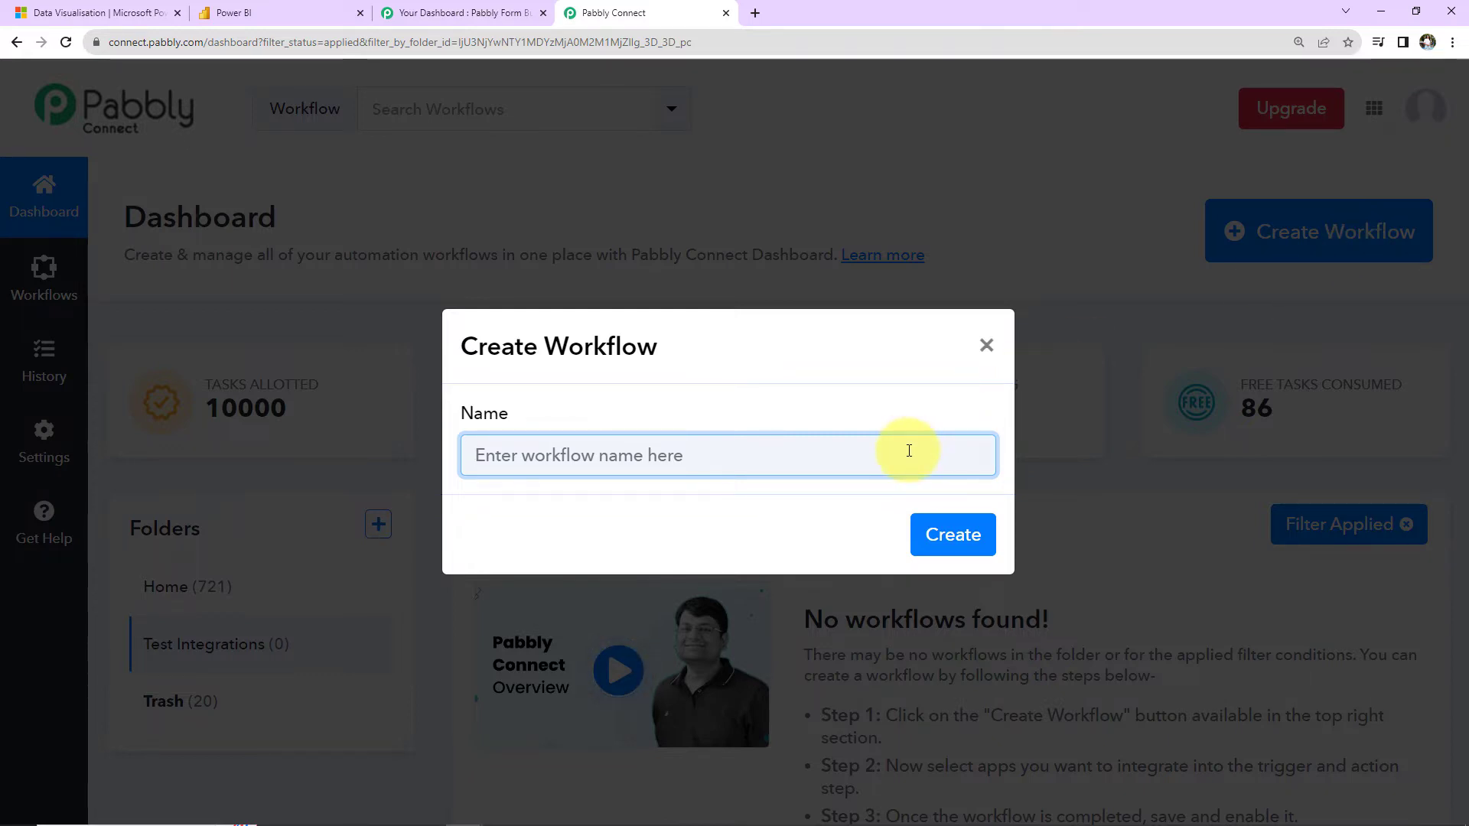
pyautogui.write('Add Microsoft Power BI Records from Webhook Response')
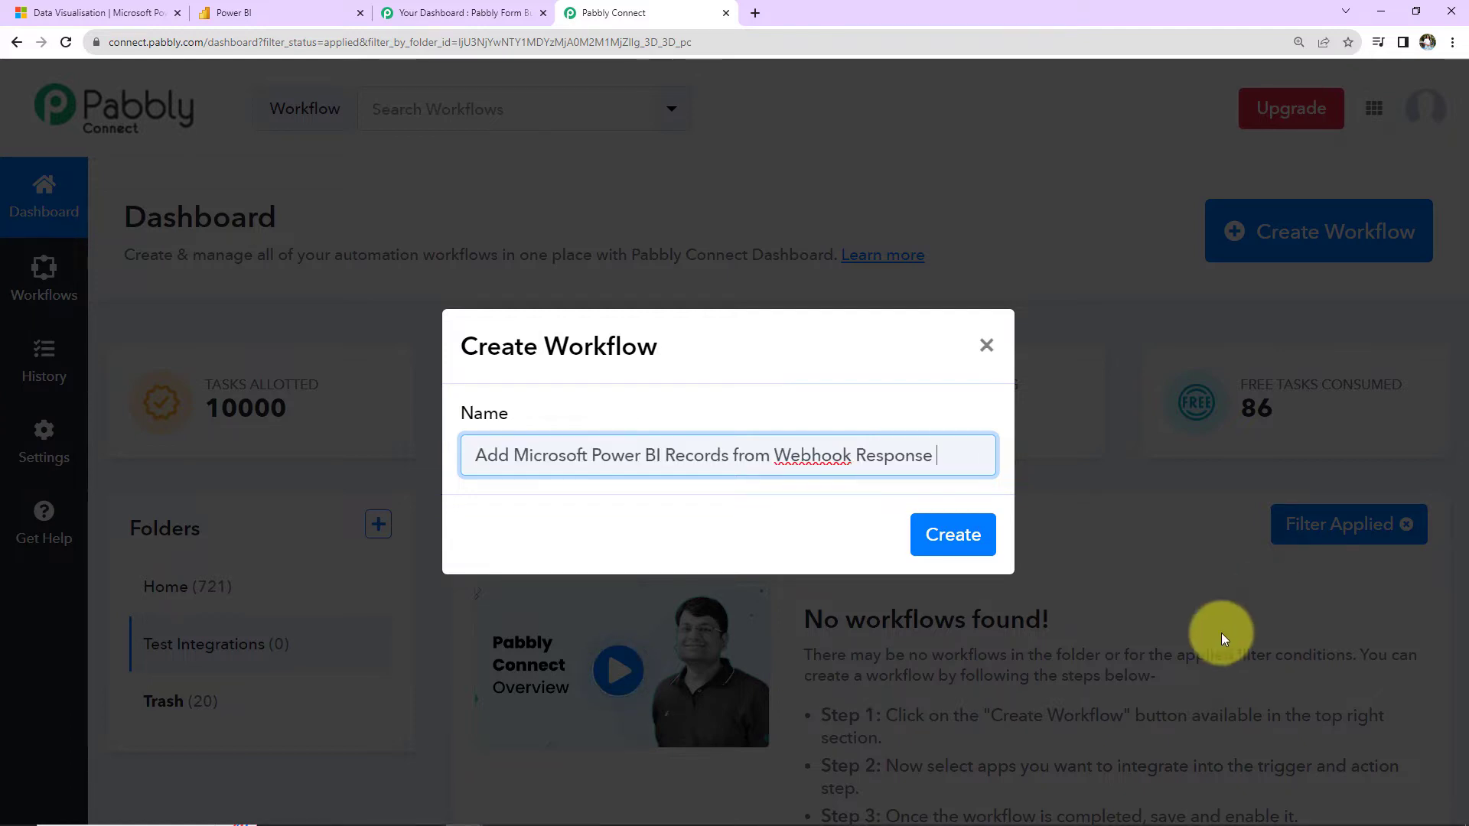
pyautogui.click(959, 536)
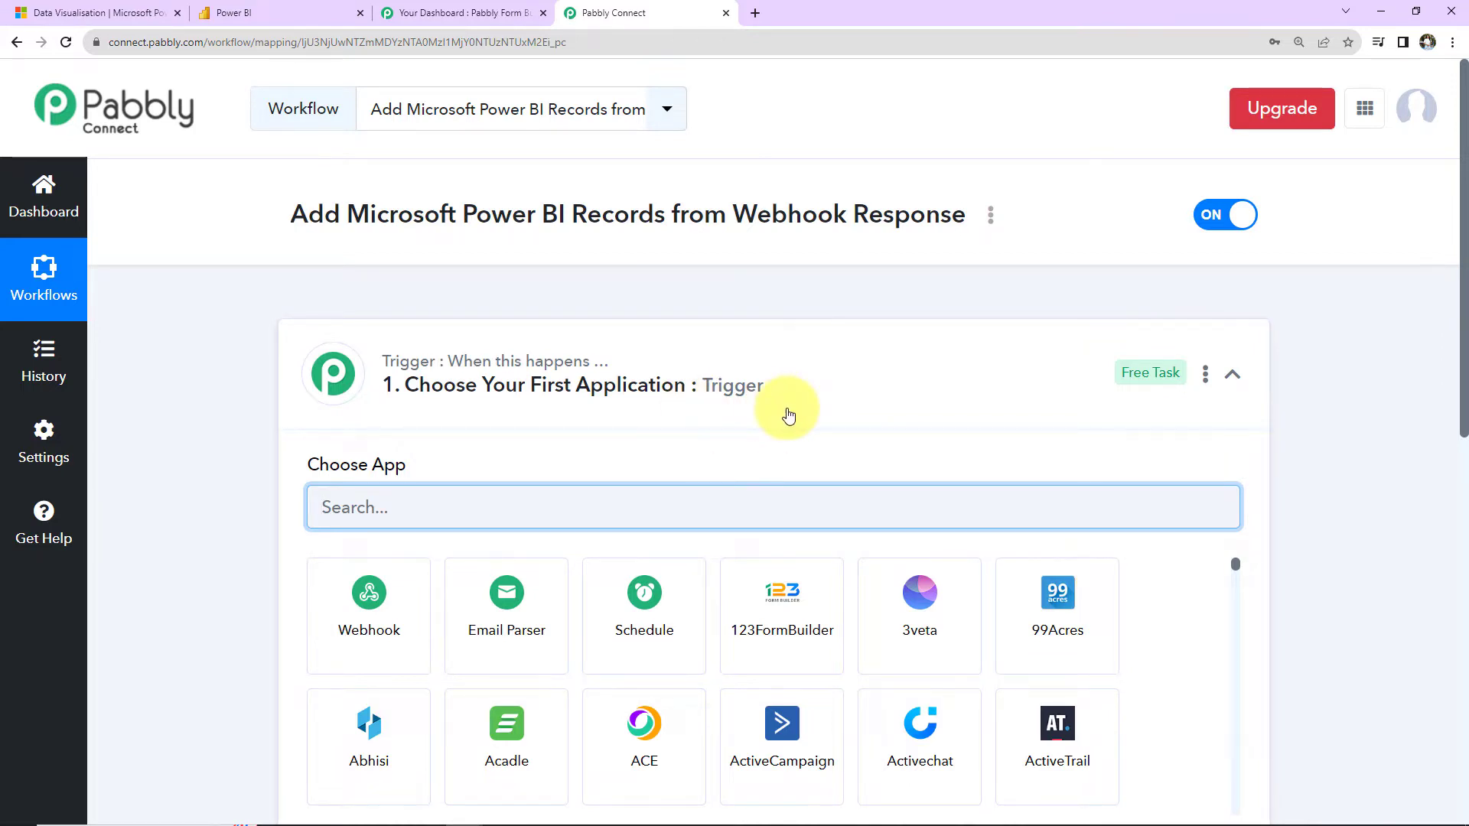
# Choose Webhook by Pabbly as the workflow's trigger application
pyautogui.click(1231, 378)
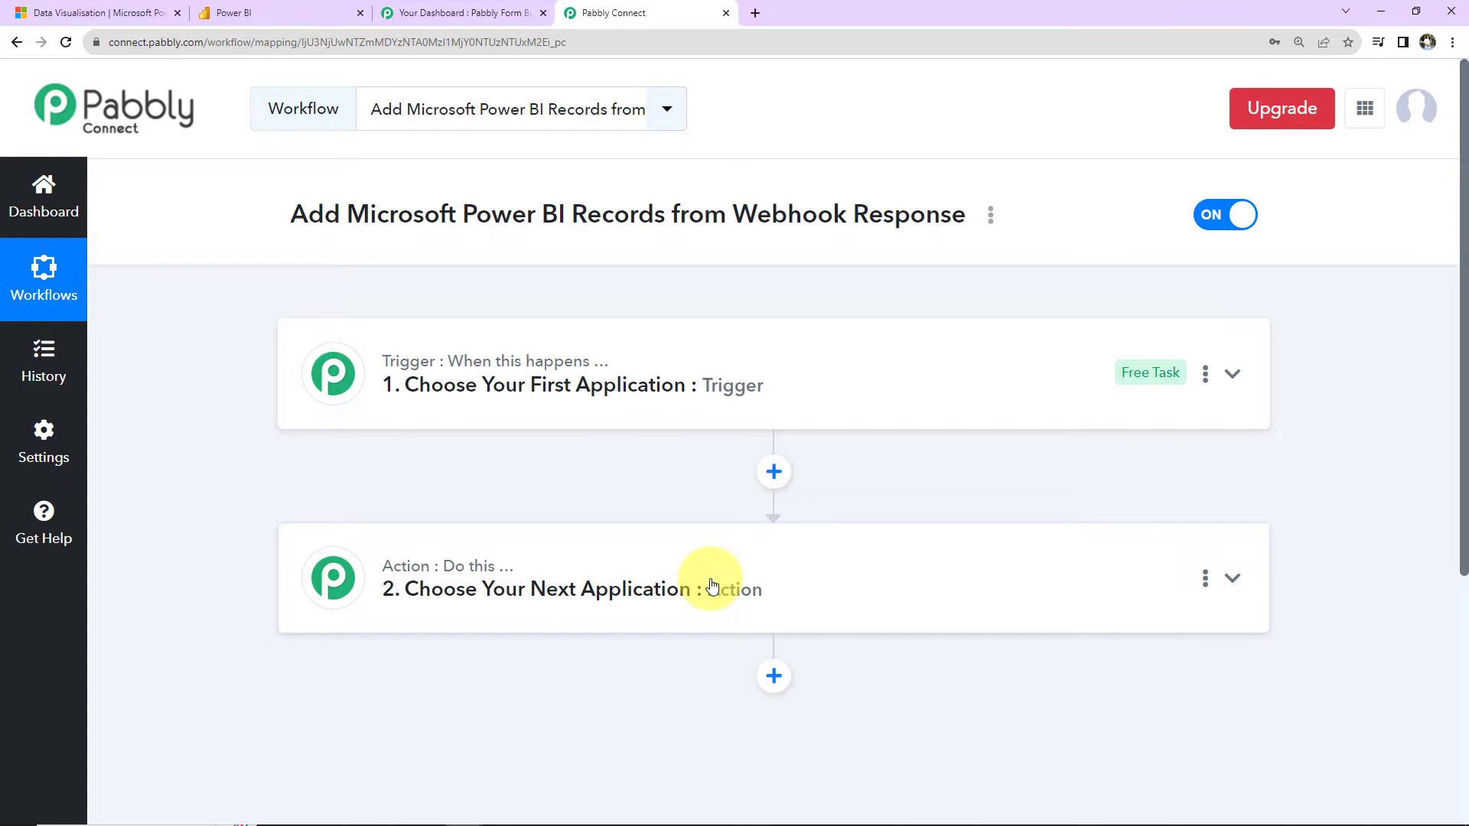
pyautogui.moveTo(540, 374)
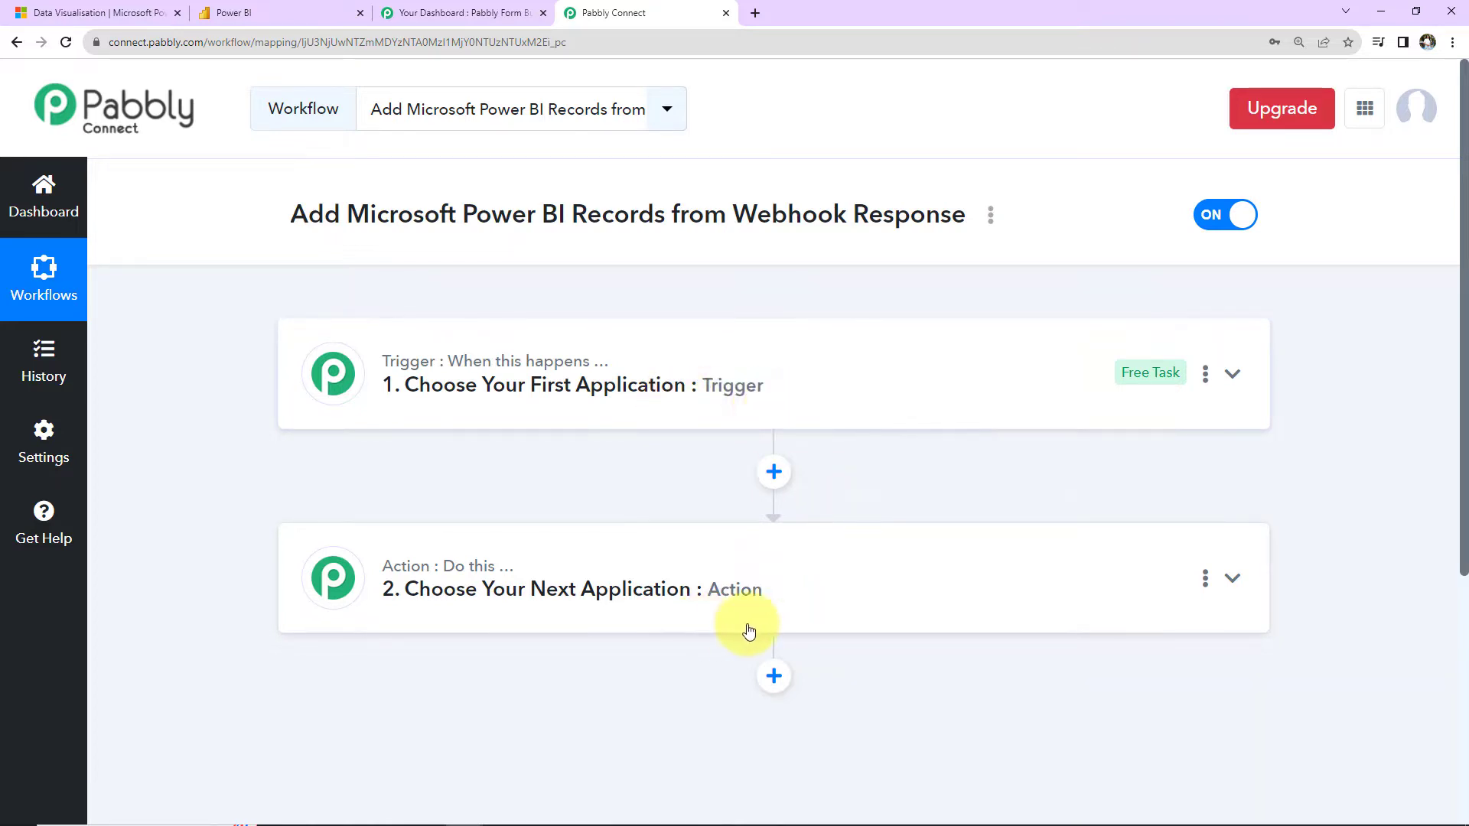
pyautogui.click(789, 625)
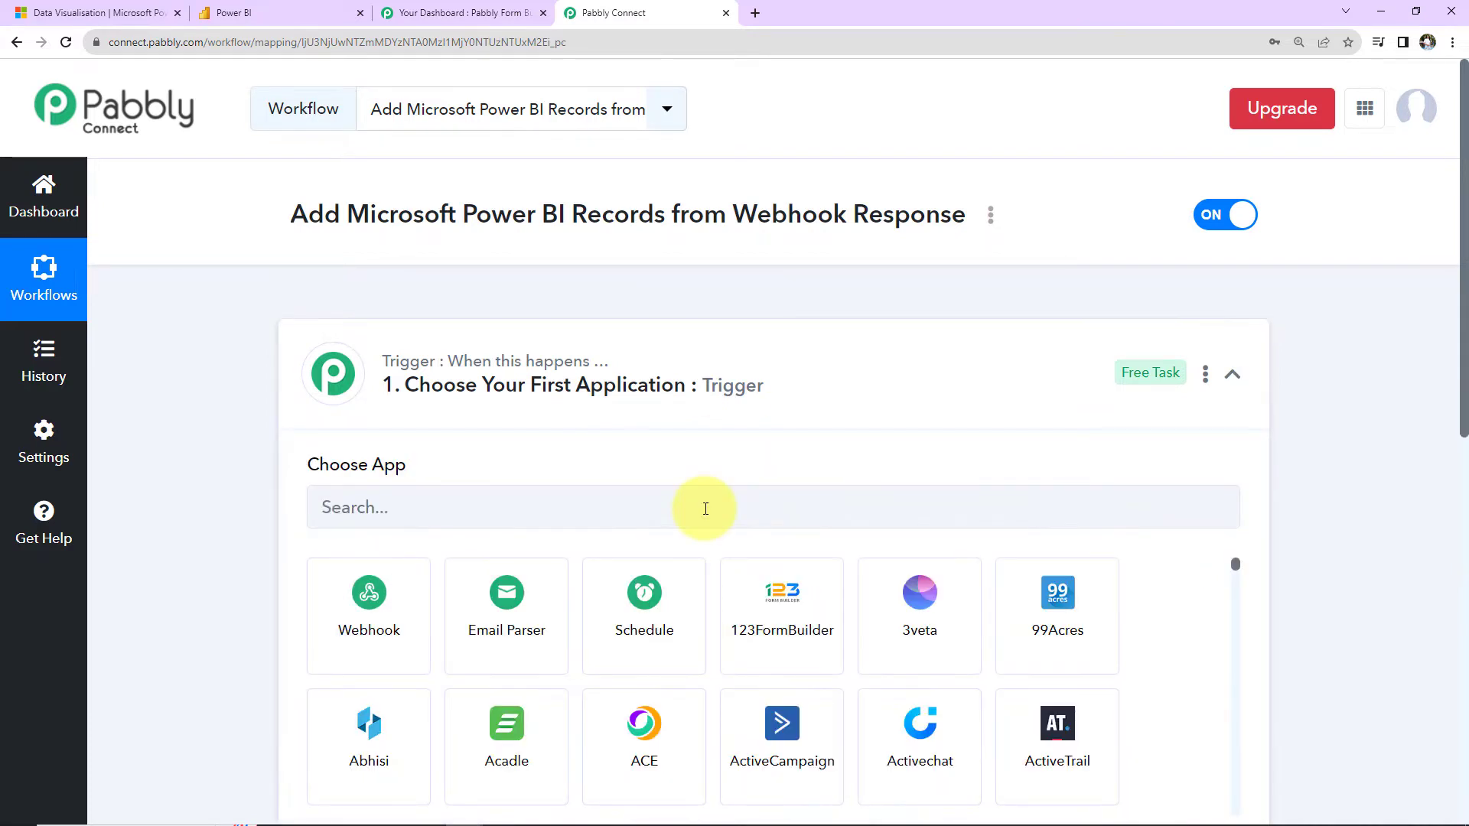
pyautogui.click(398, 608)
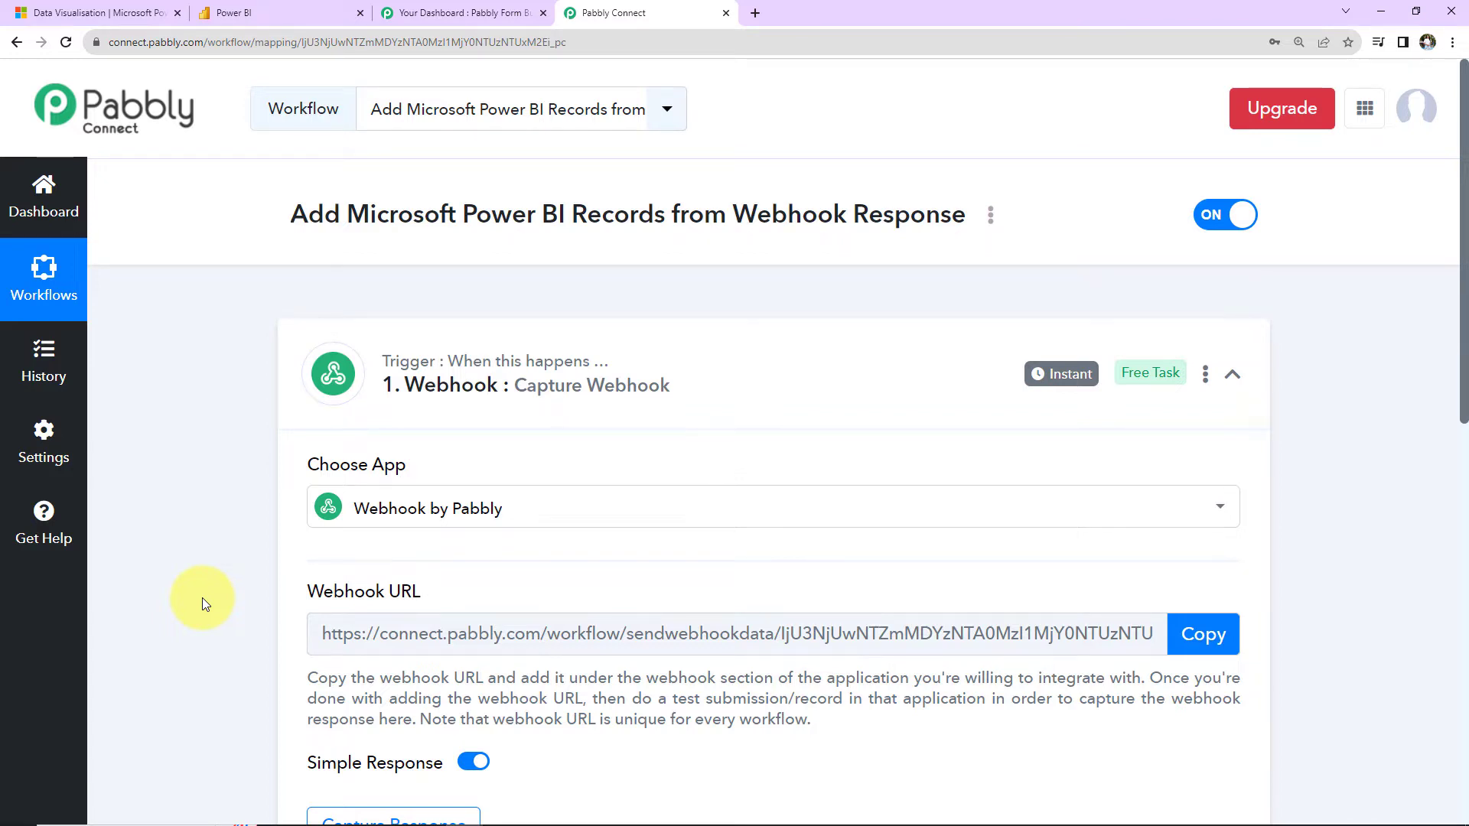
# Copy the webhook URL of the Webhook by Pabbly trigger
pyautogui.scroll(-2, 202, 599)
pyautogui.moveTo(306, 411); pyautogui.dragTo(442, 417)
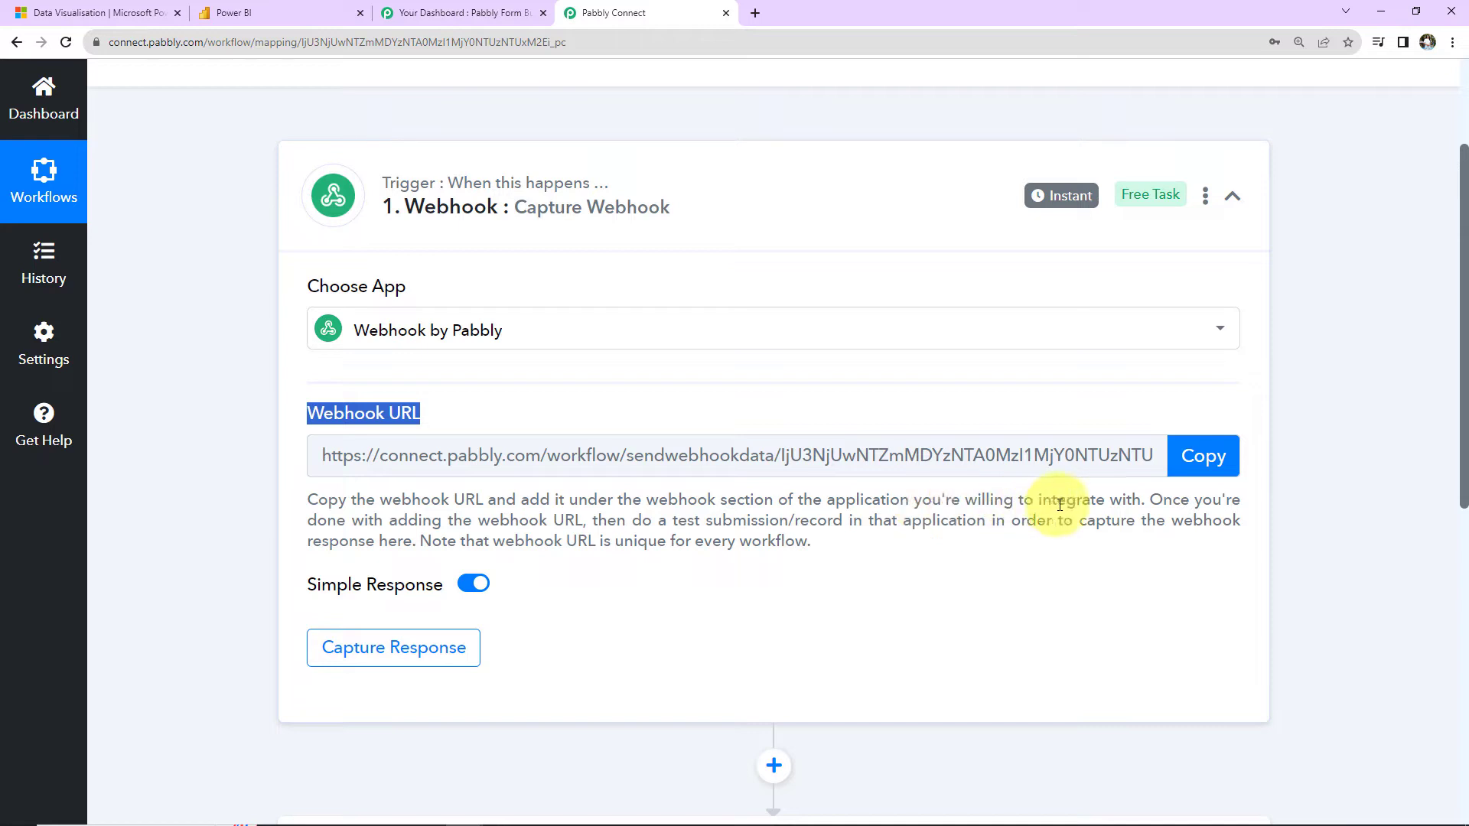
pyautogui.click(1205, 455)
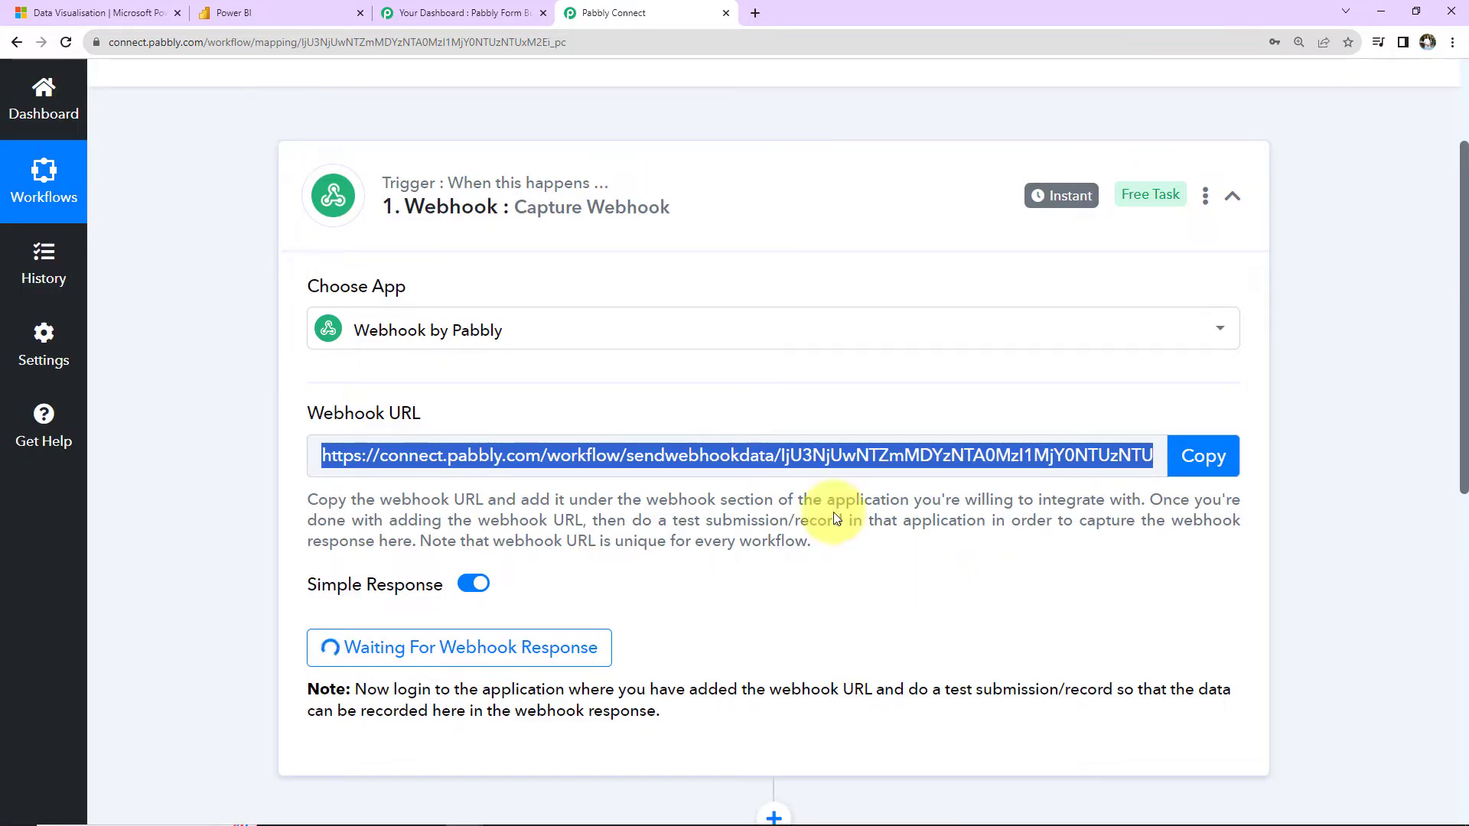
# Switch to Pabbly Form Builder and save the copied URL as a new webhook for the Contact Form
pyautogui.click(476, 14)
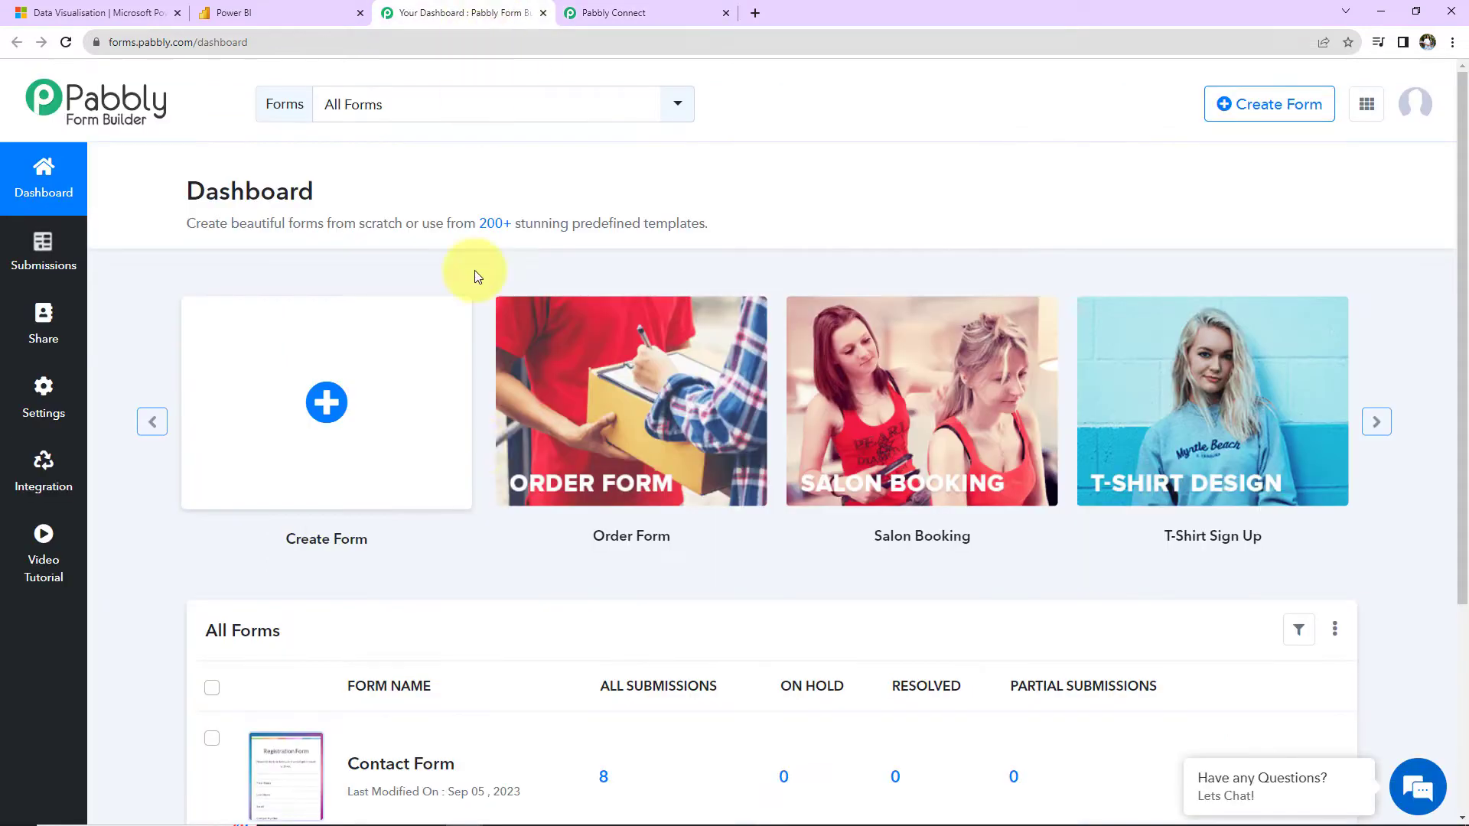
pyautogui.scroll(-4, 297, 535)
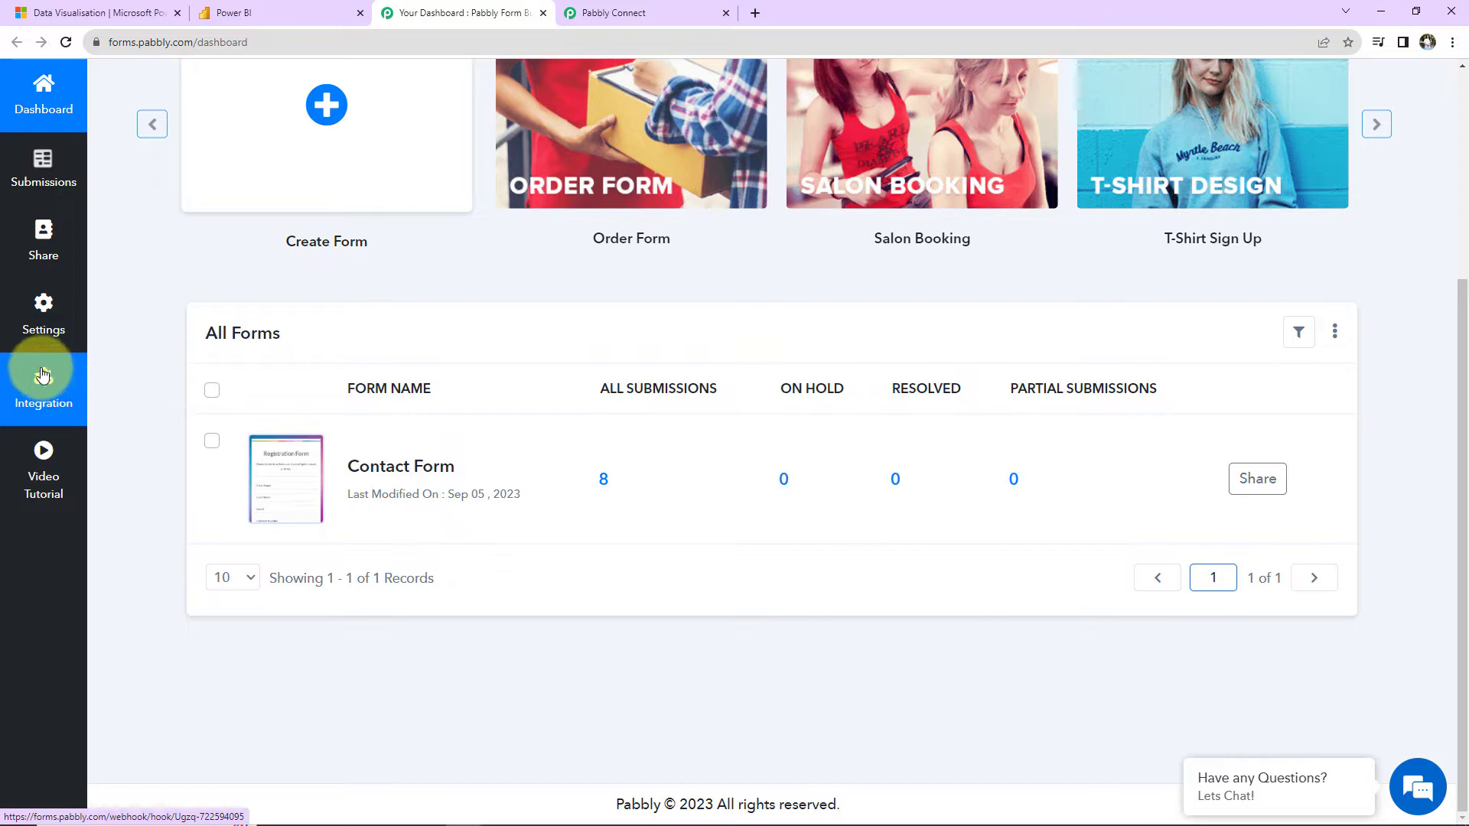
pyautogui.click(33, 383)
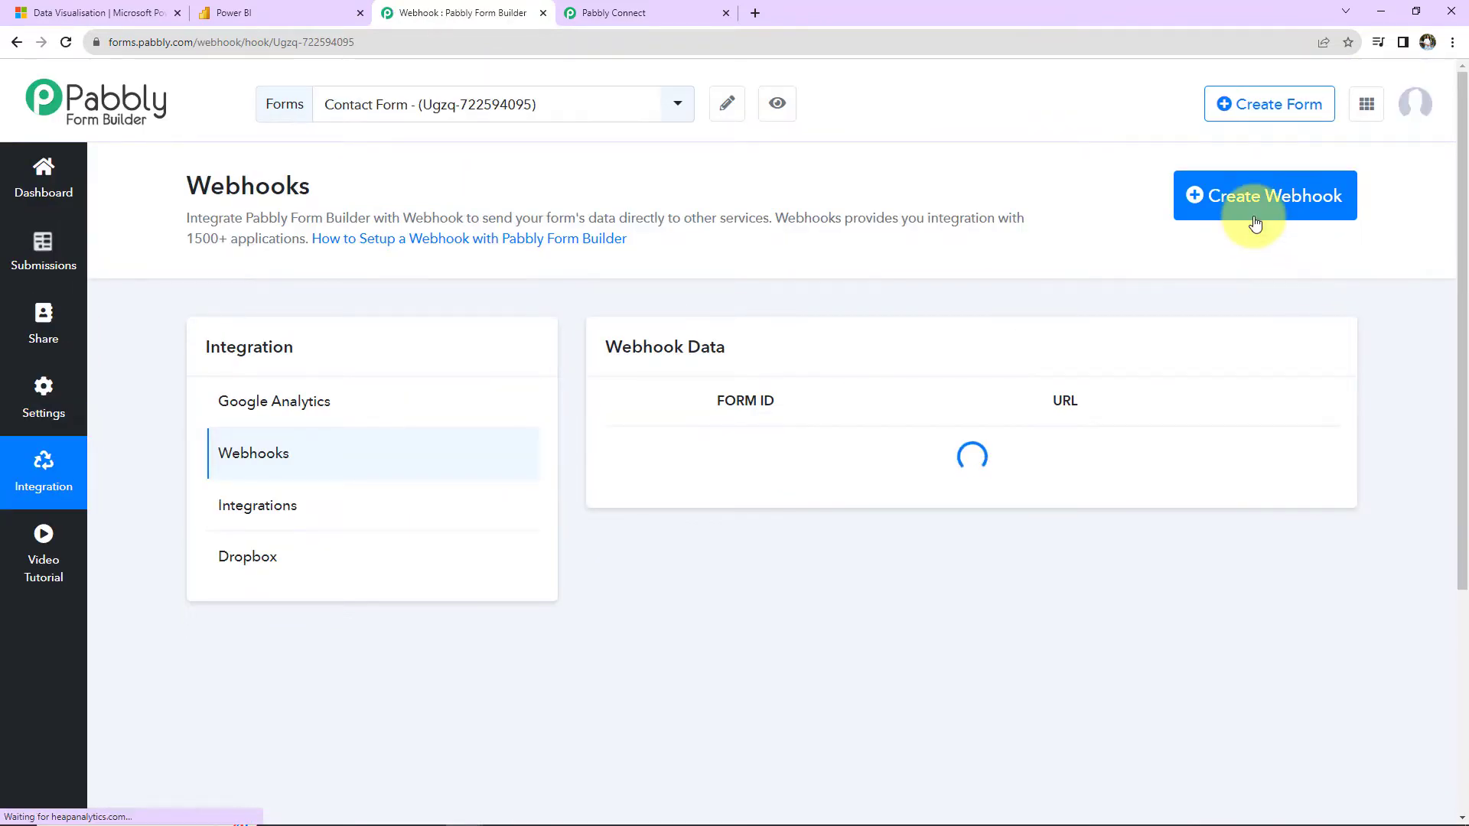
pyautogui.click(1254, 212)
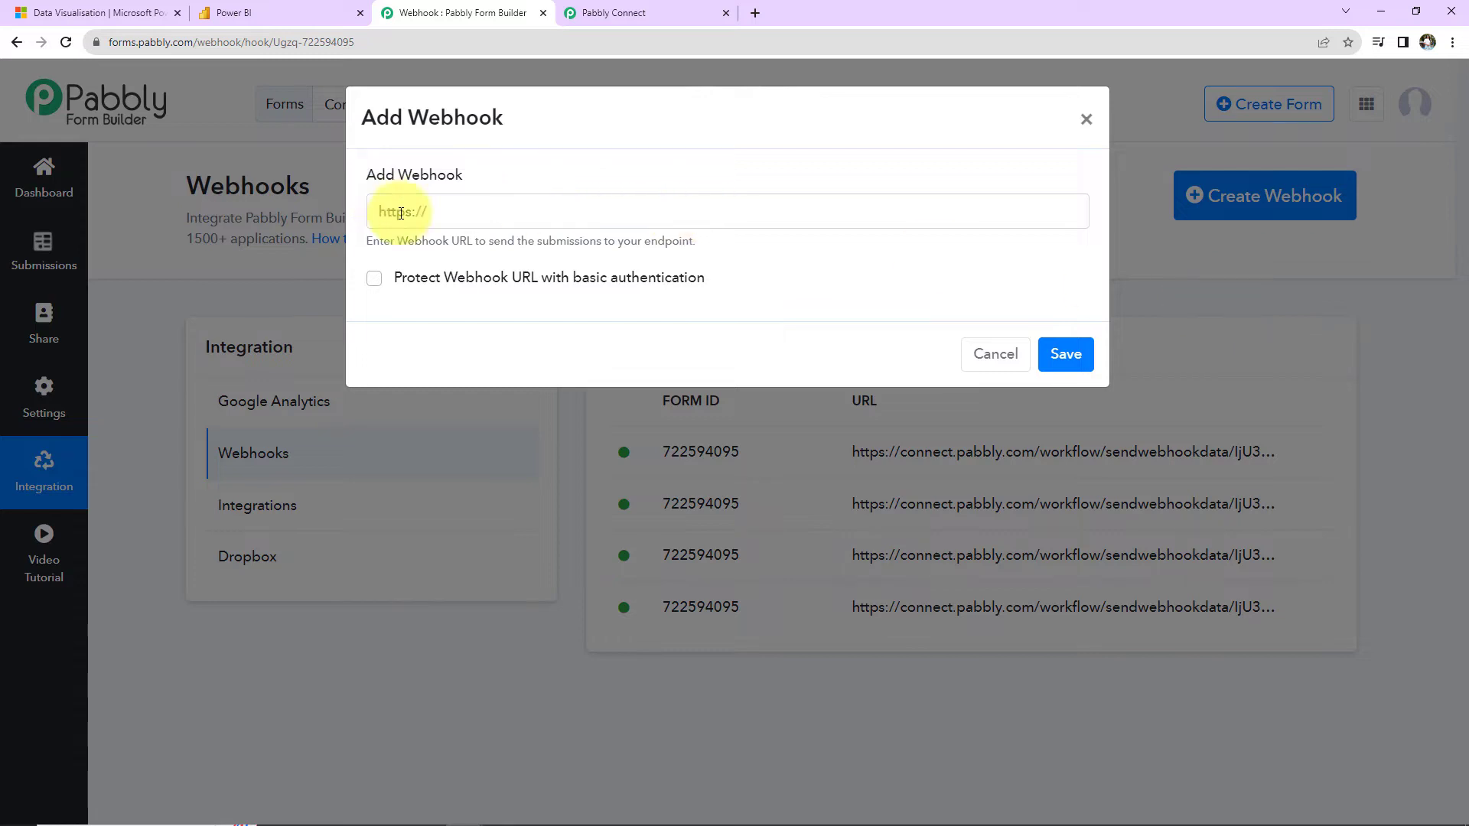
pyautogui.click(383, 212)
pyautogui.hotkey('ctrl', 'v')
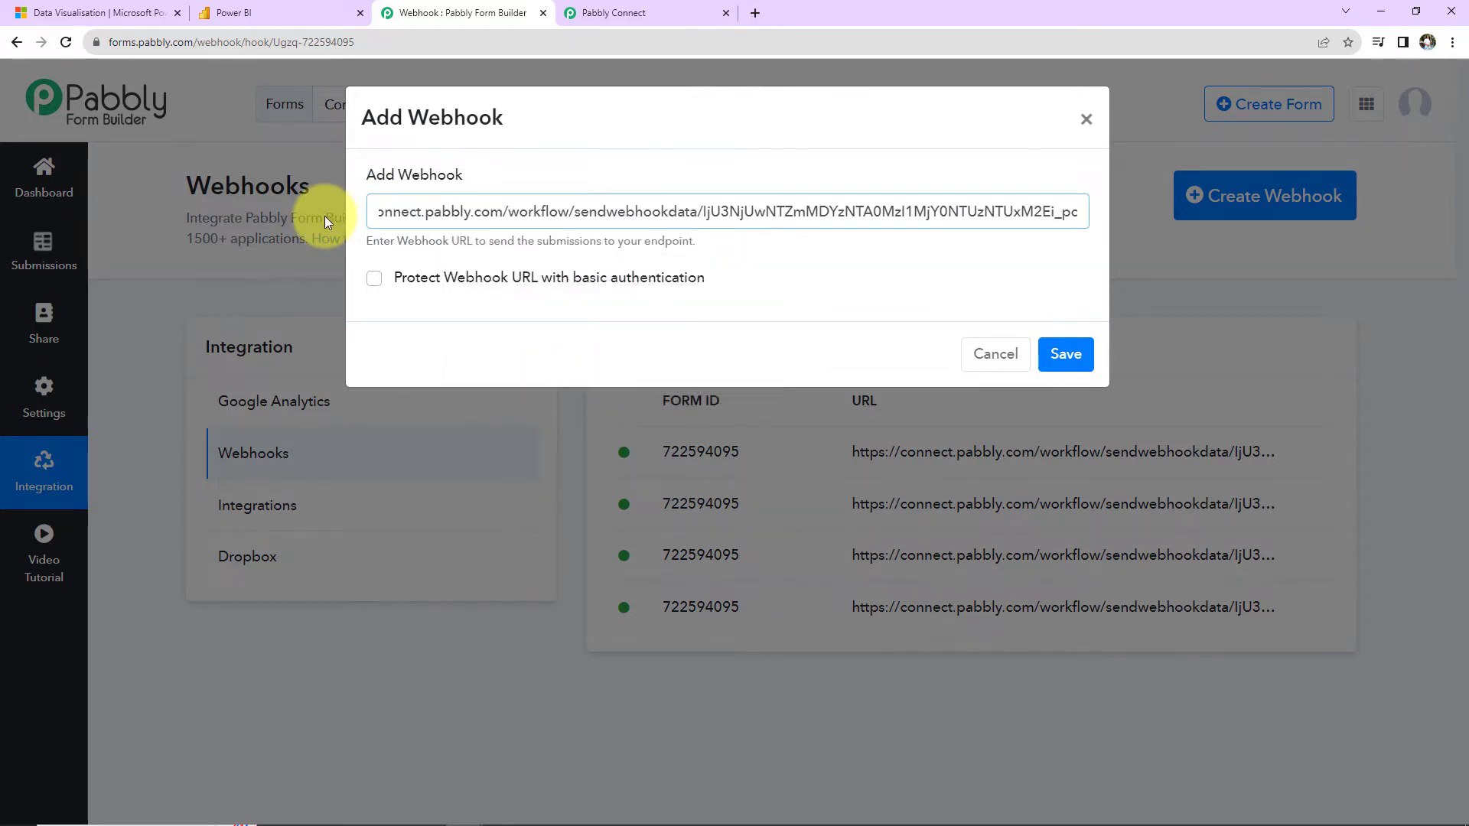
pyautogui.click(1061, 356)
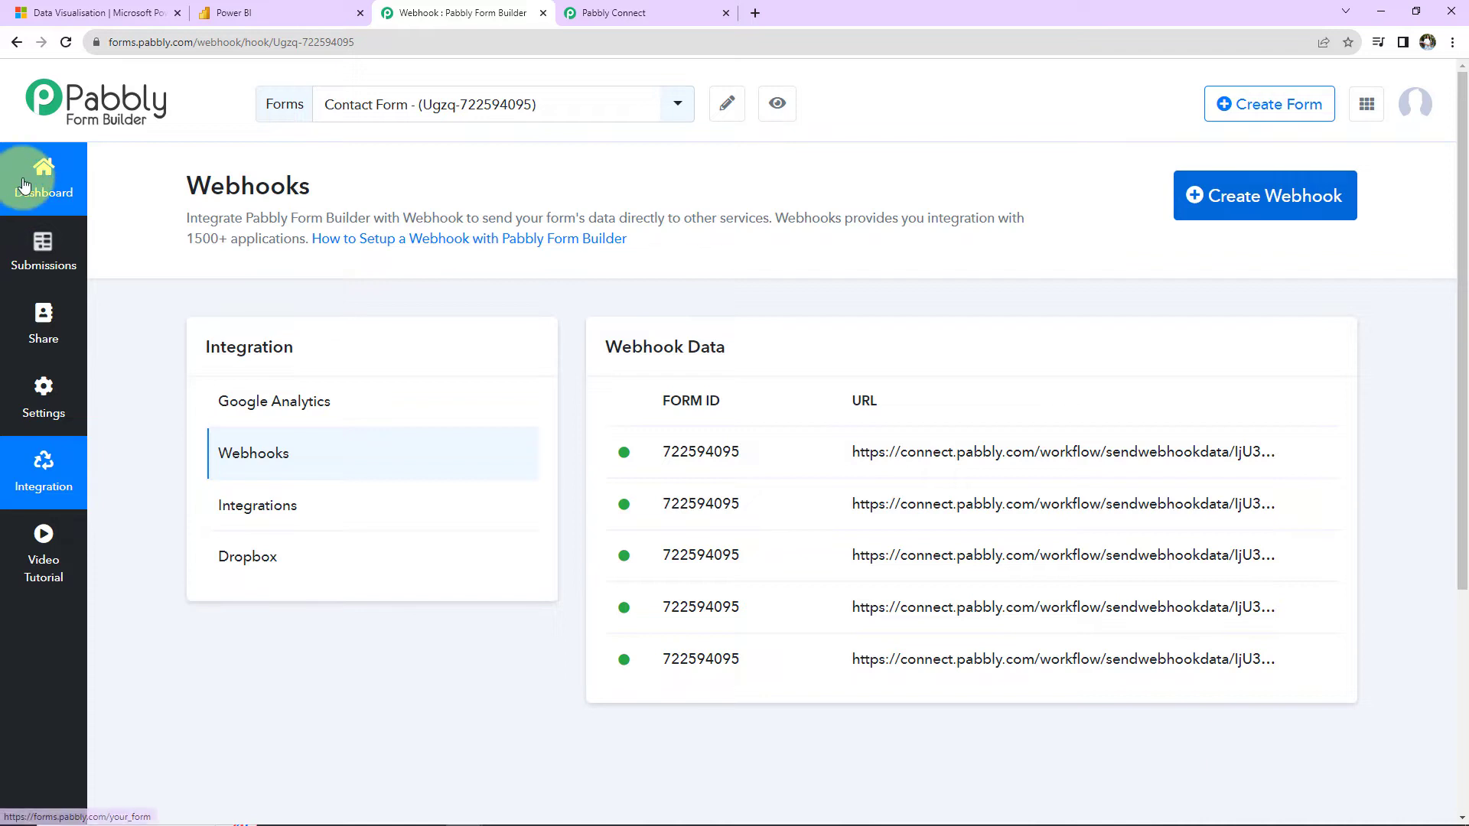
# Open the Contact Form's live page from the forms dashboard and check the webhook trigger's capture status in Pabbly Connect
pyautogui.click(25, 184)
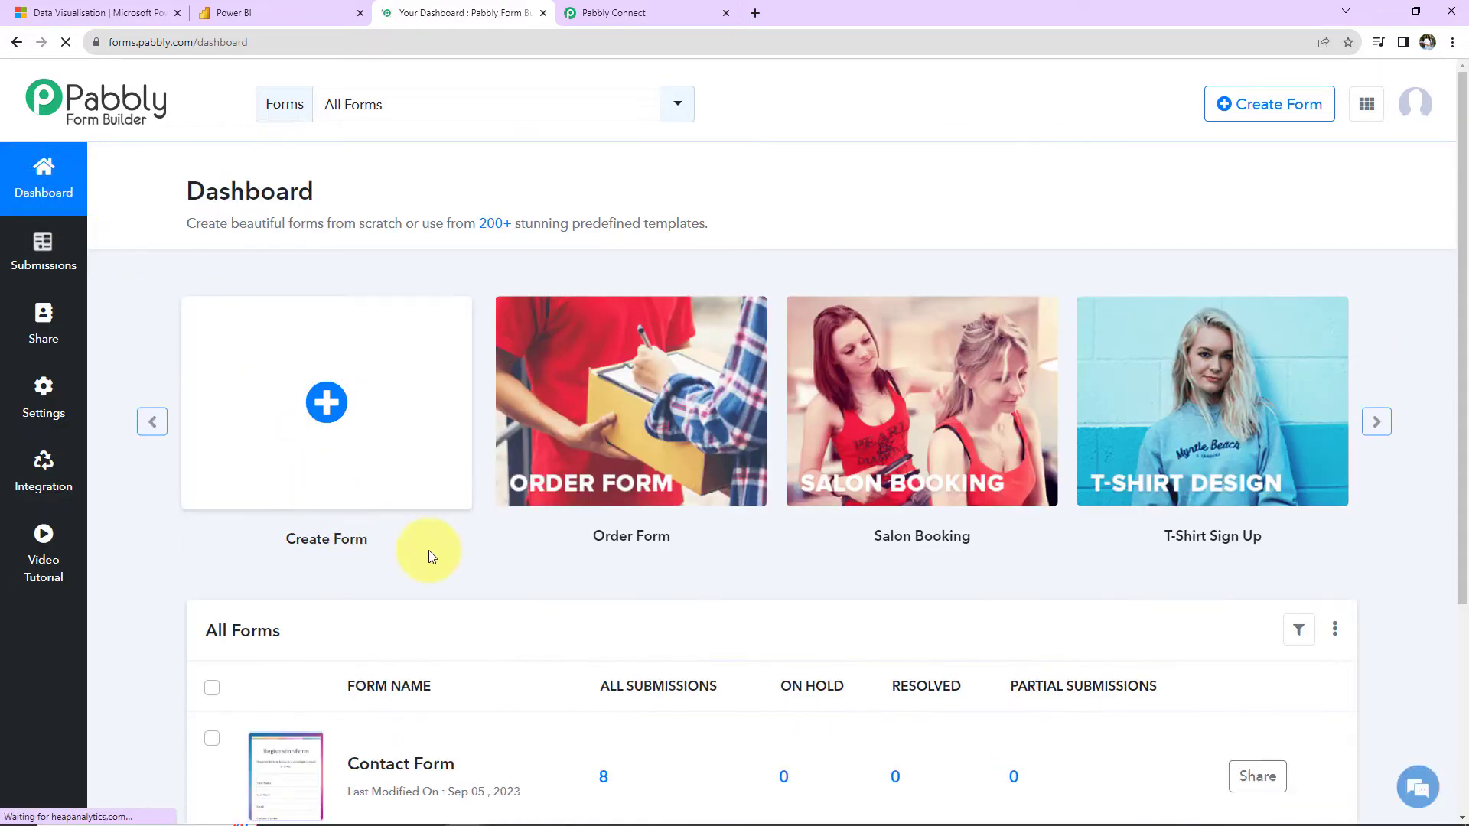
pyautogui.scroll(-2, 397, 612)
pyautogui.click(281, 595)
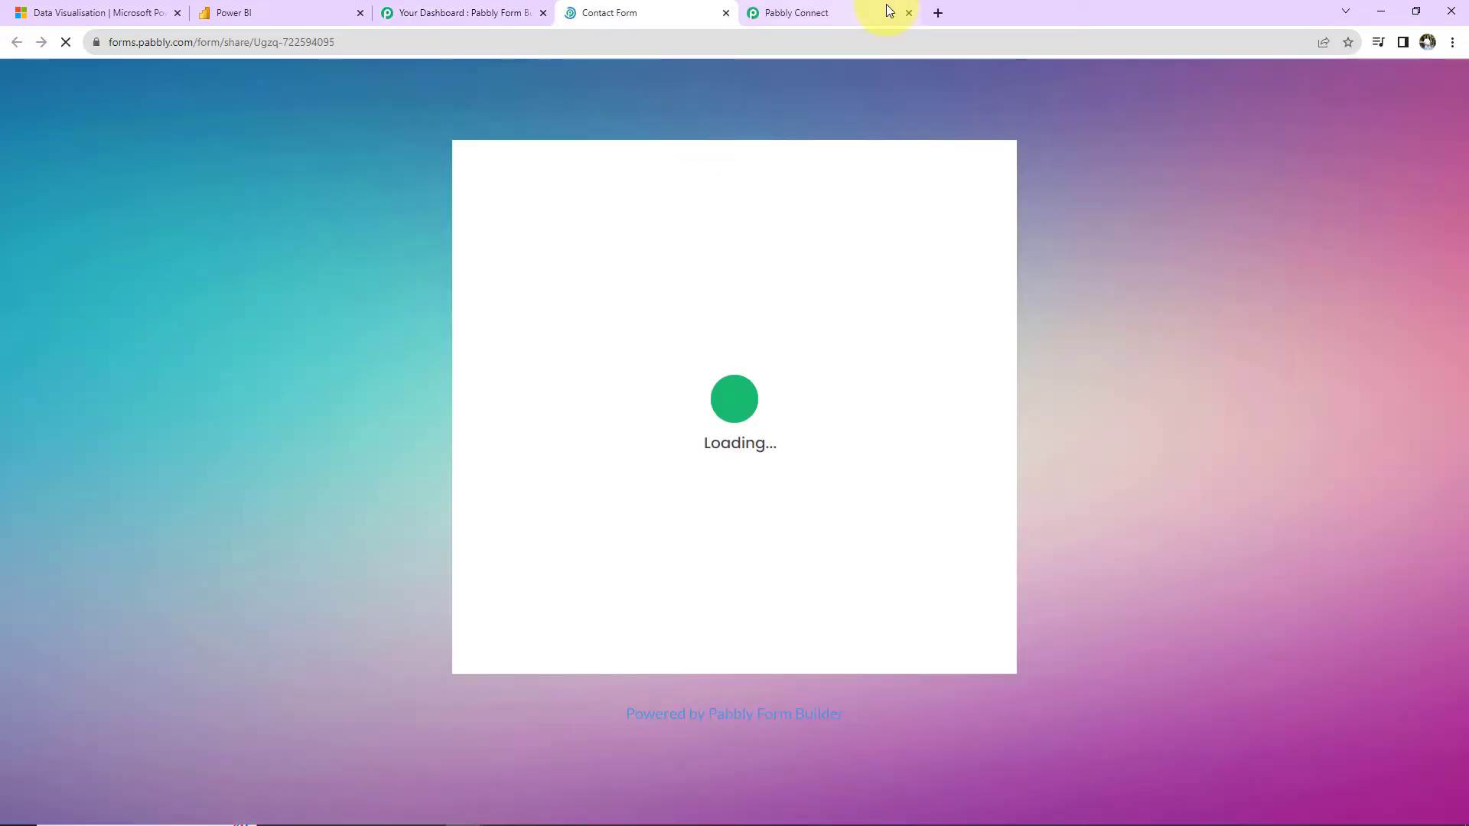
pyautogui.click(886, 11)
pyautogui.scroll(-3, 857, 437)
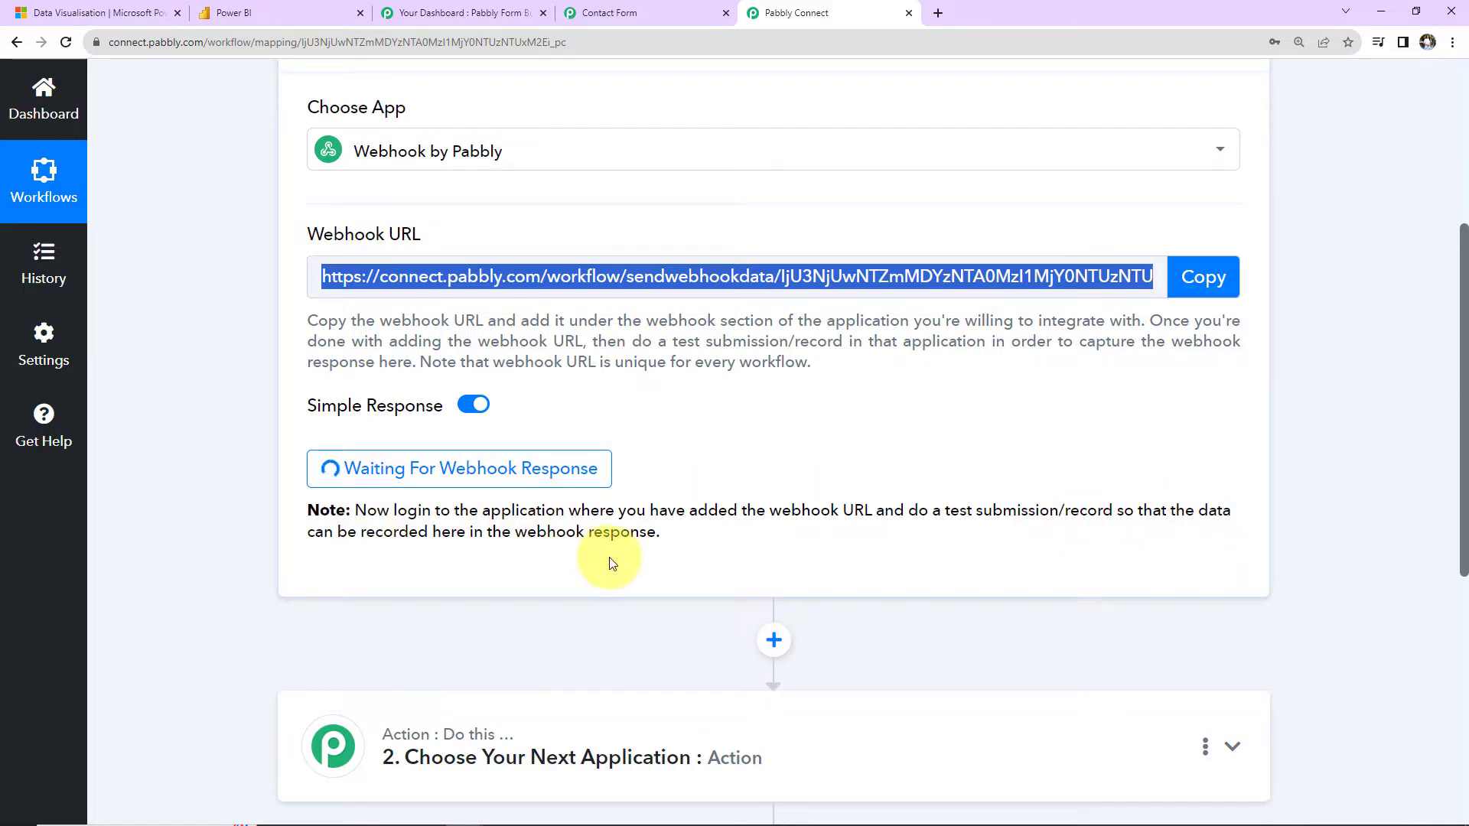
# Fill the live registration form with the saved Smart profile's details and replace the contact number's leading 0 with 91
pyautogui.click(632, 12)
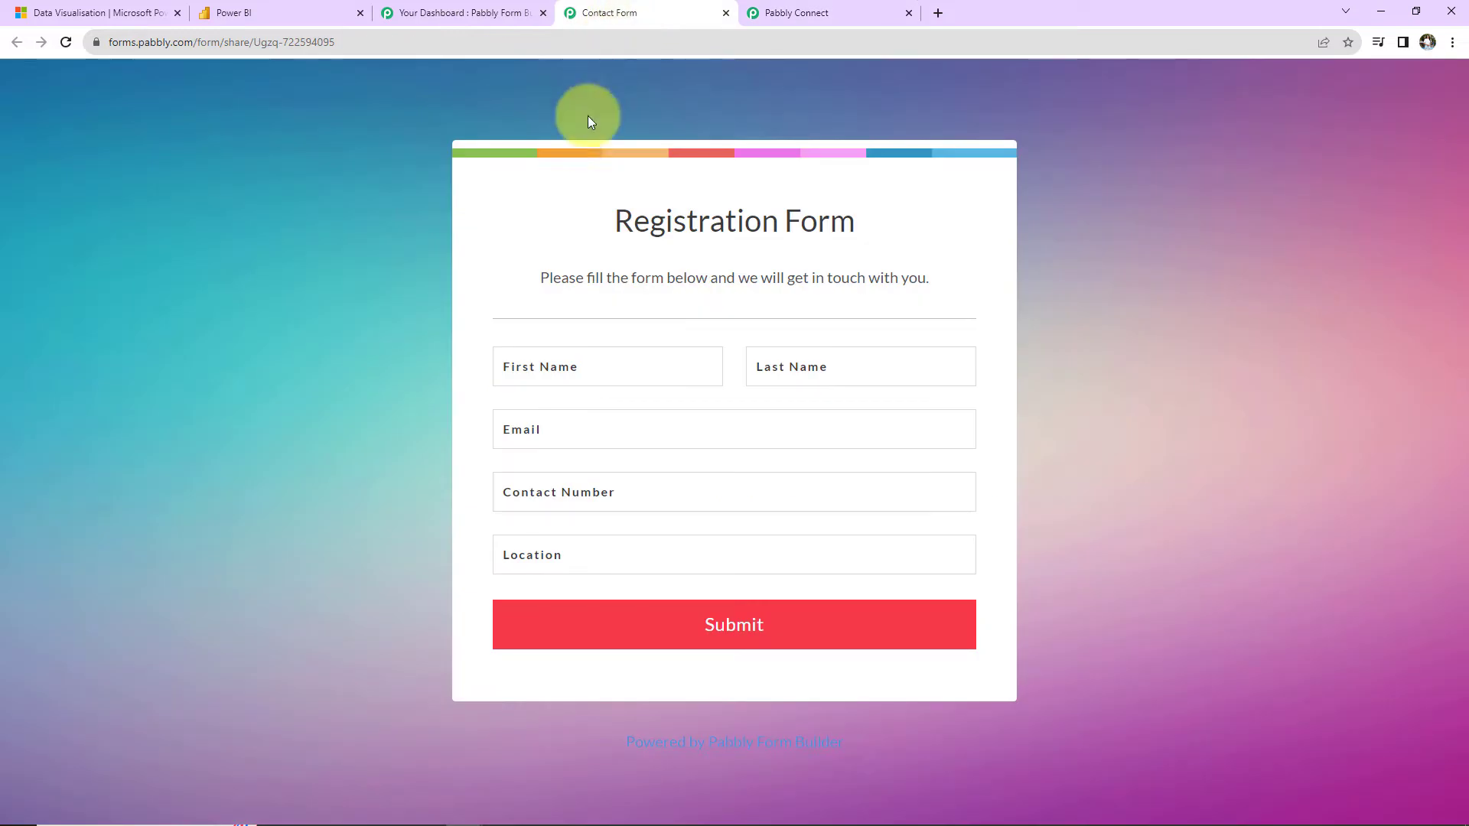
pyautogui.click(558, 366)
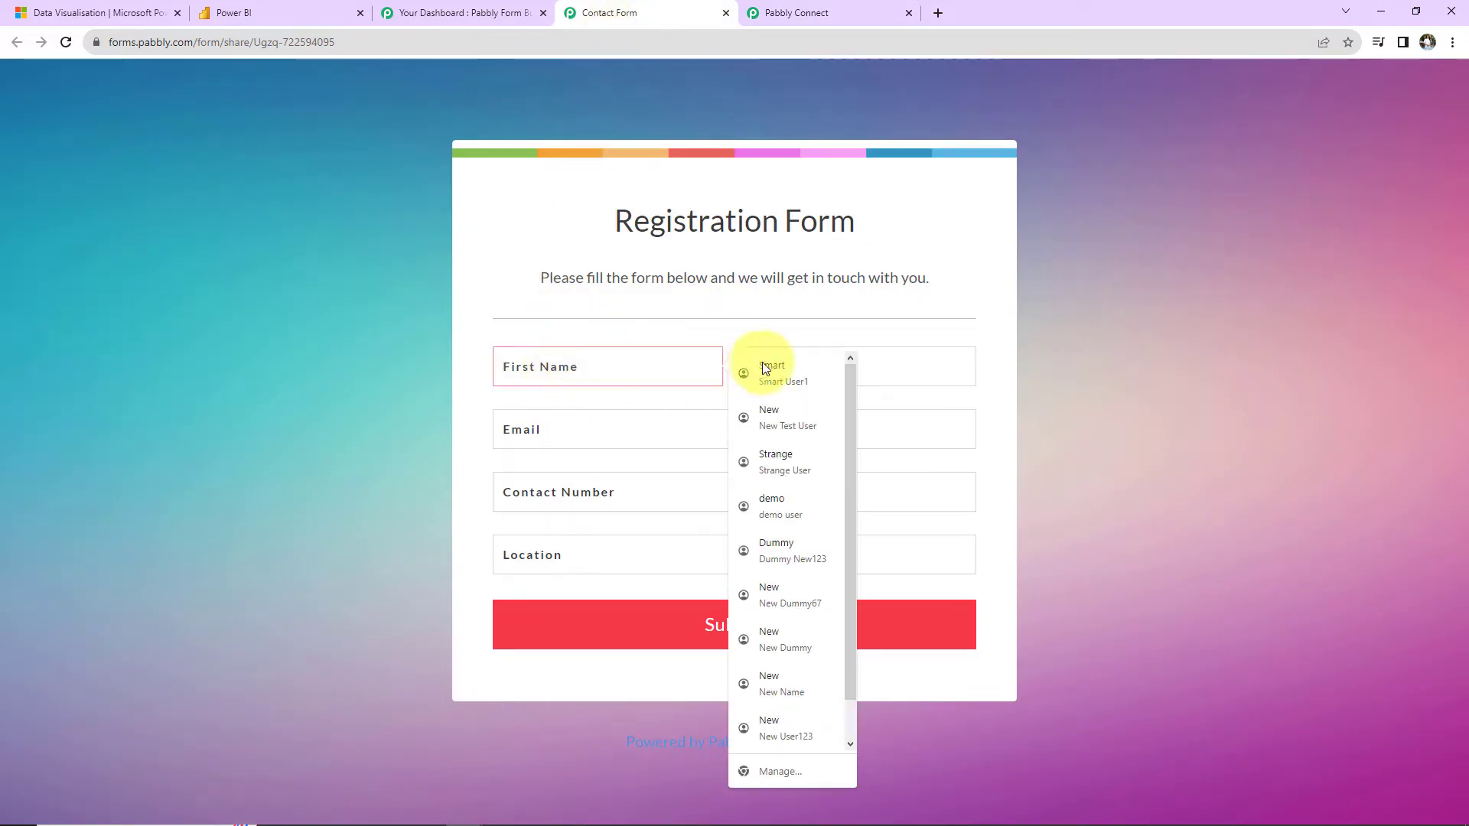
pyautogui.click(765, 369)
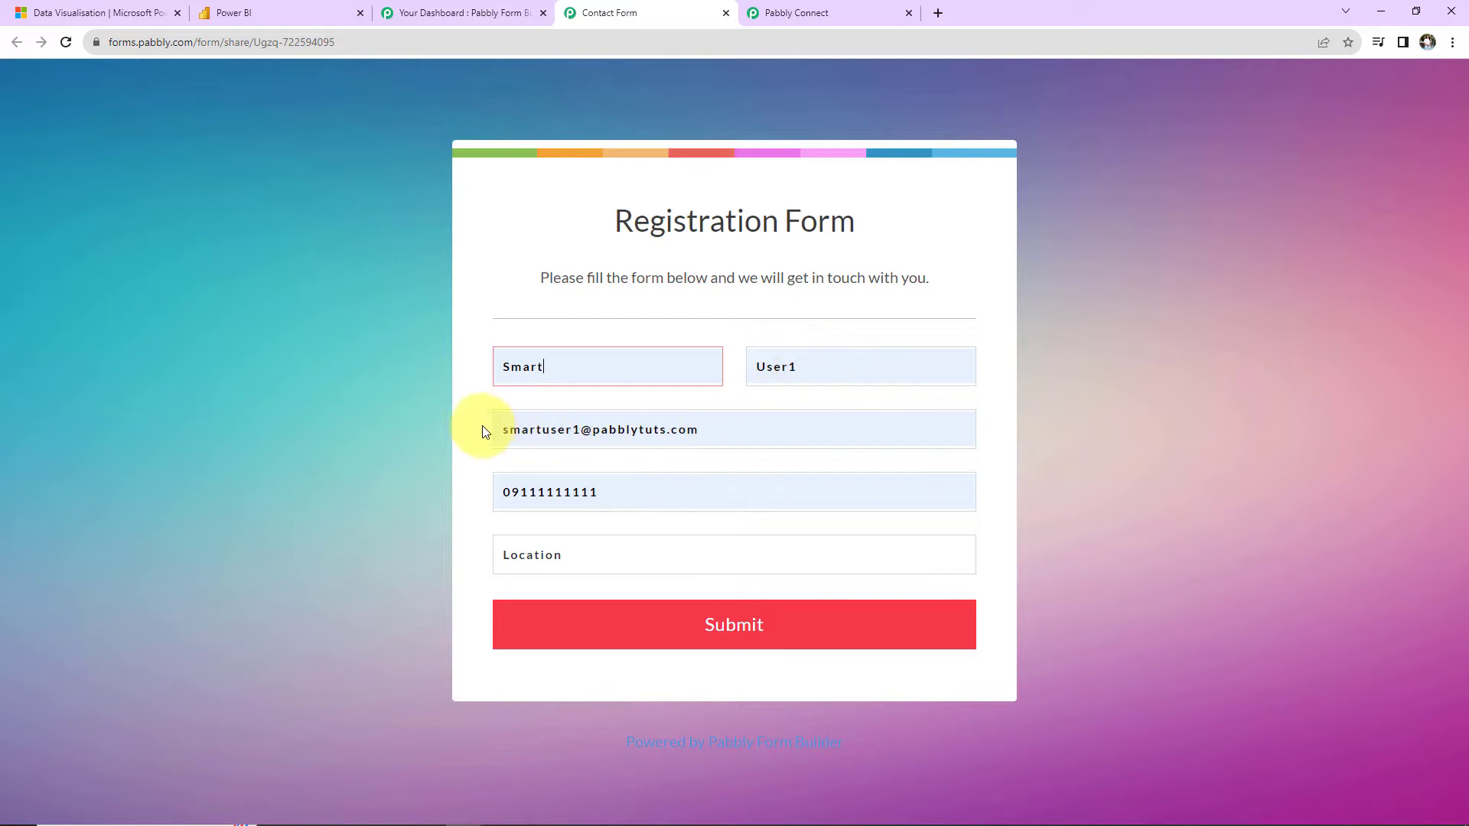
pyautogui.click(507, 492)
pyautogui.press('BackSpace')
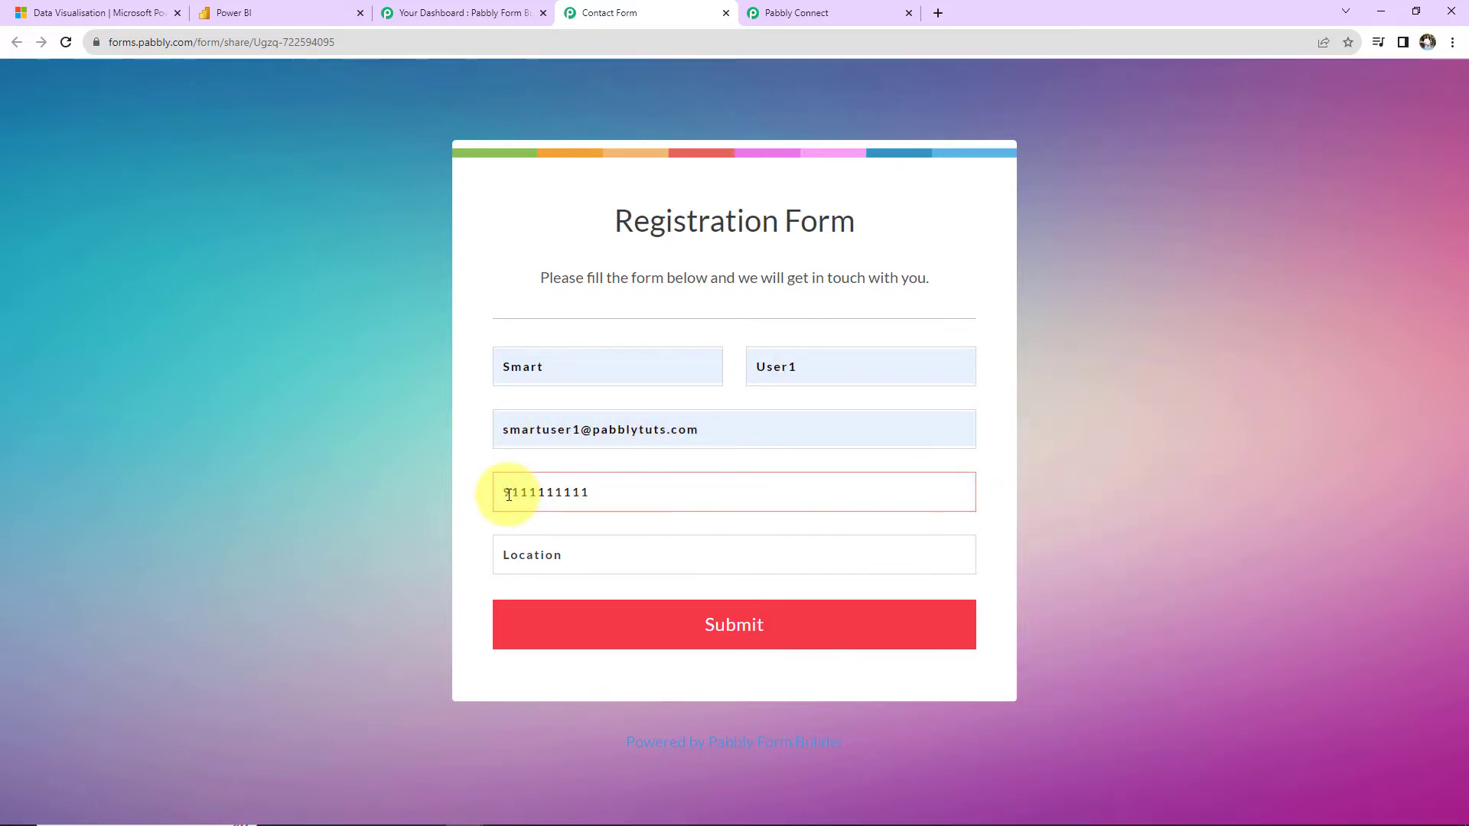
pyautogui.write('91')
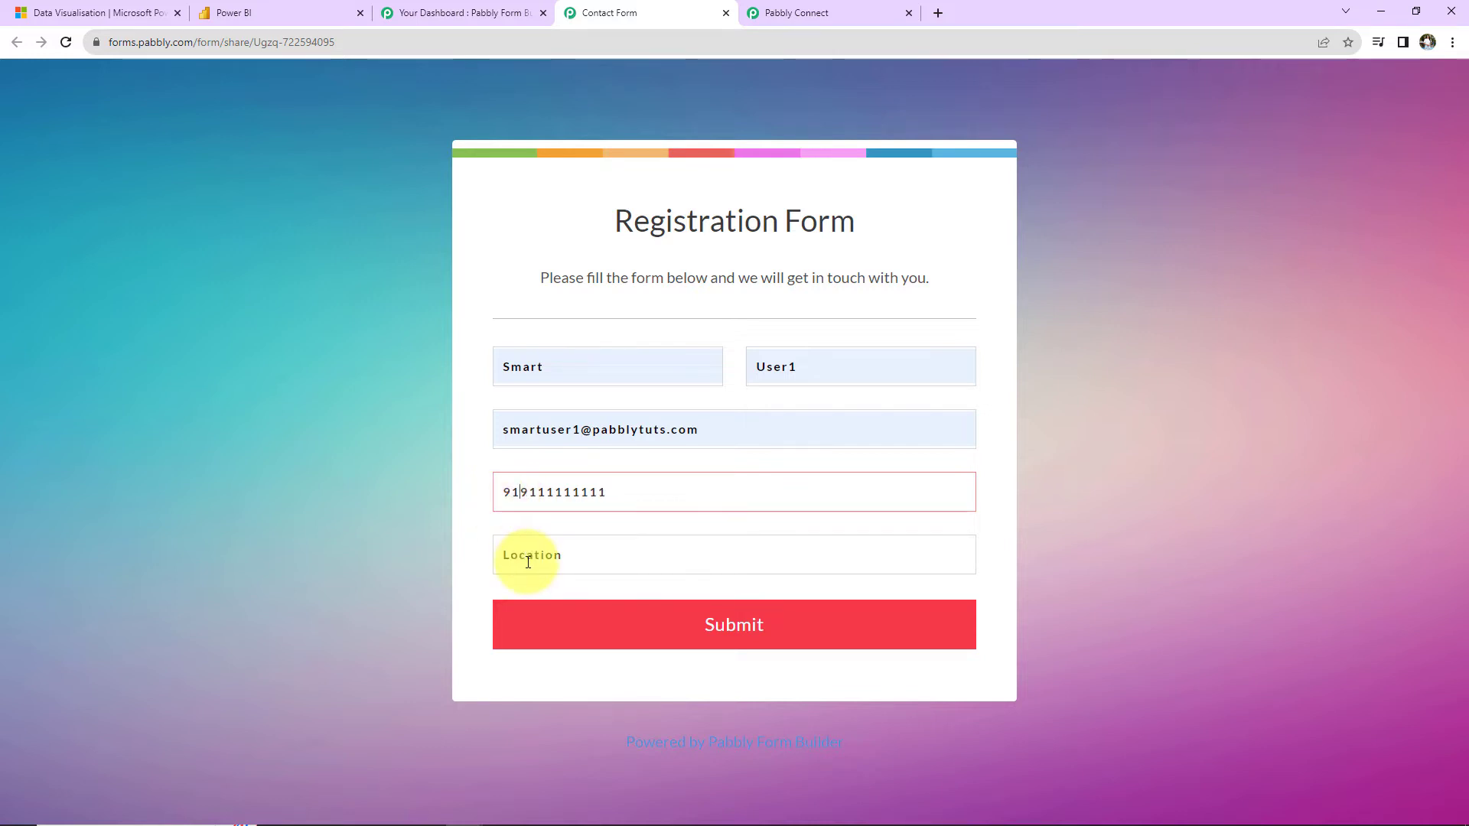
# Enter Delhi as the location and submit the registration form
pyautogui.click(528, 563)
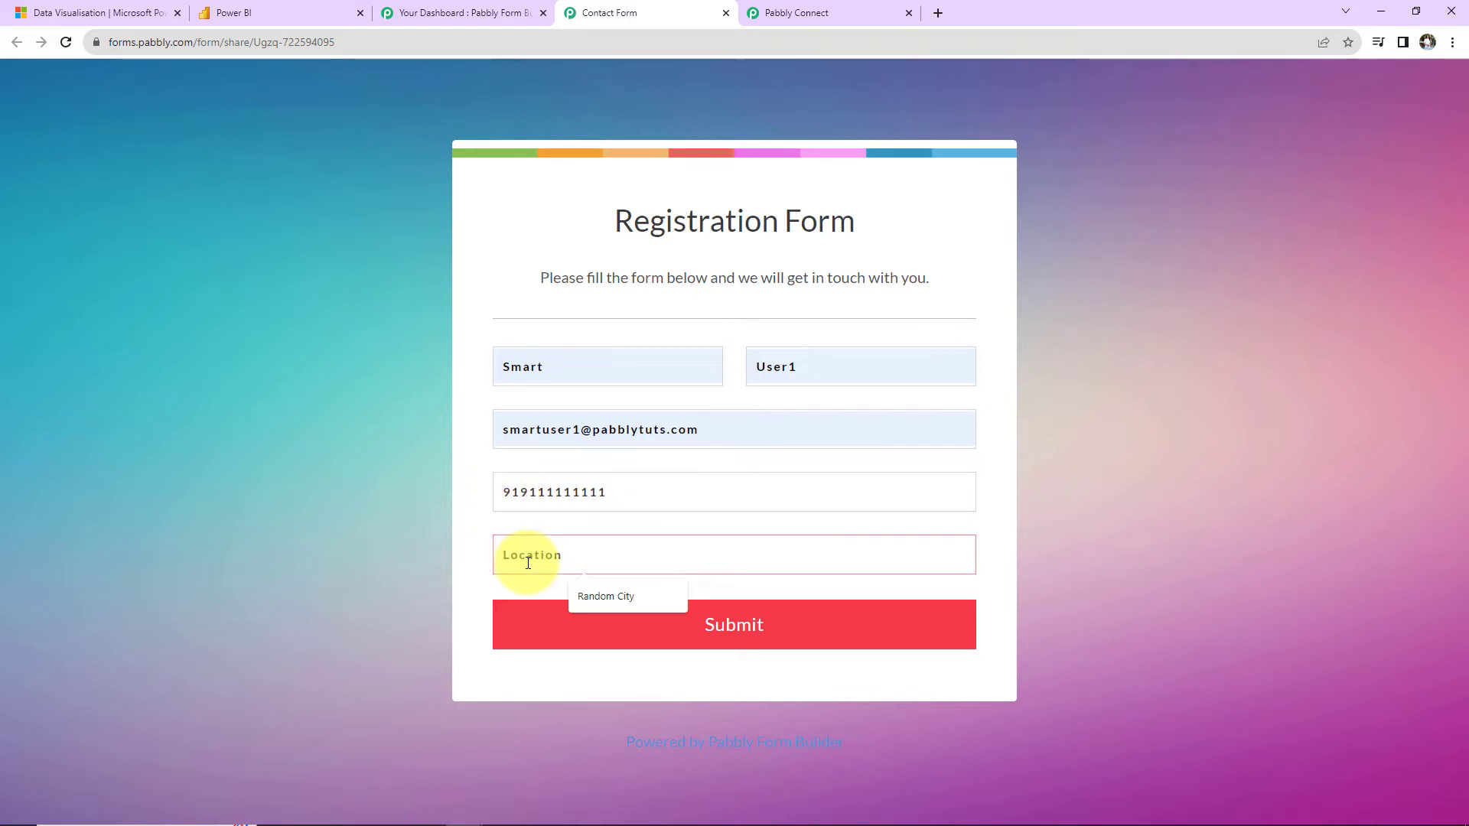
pyautogui.write('Delhi')
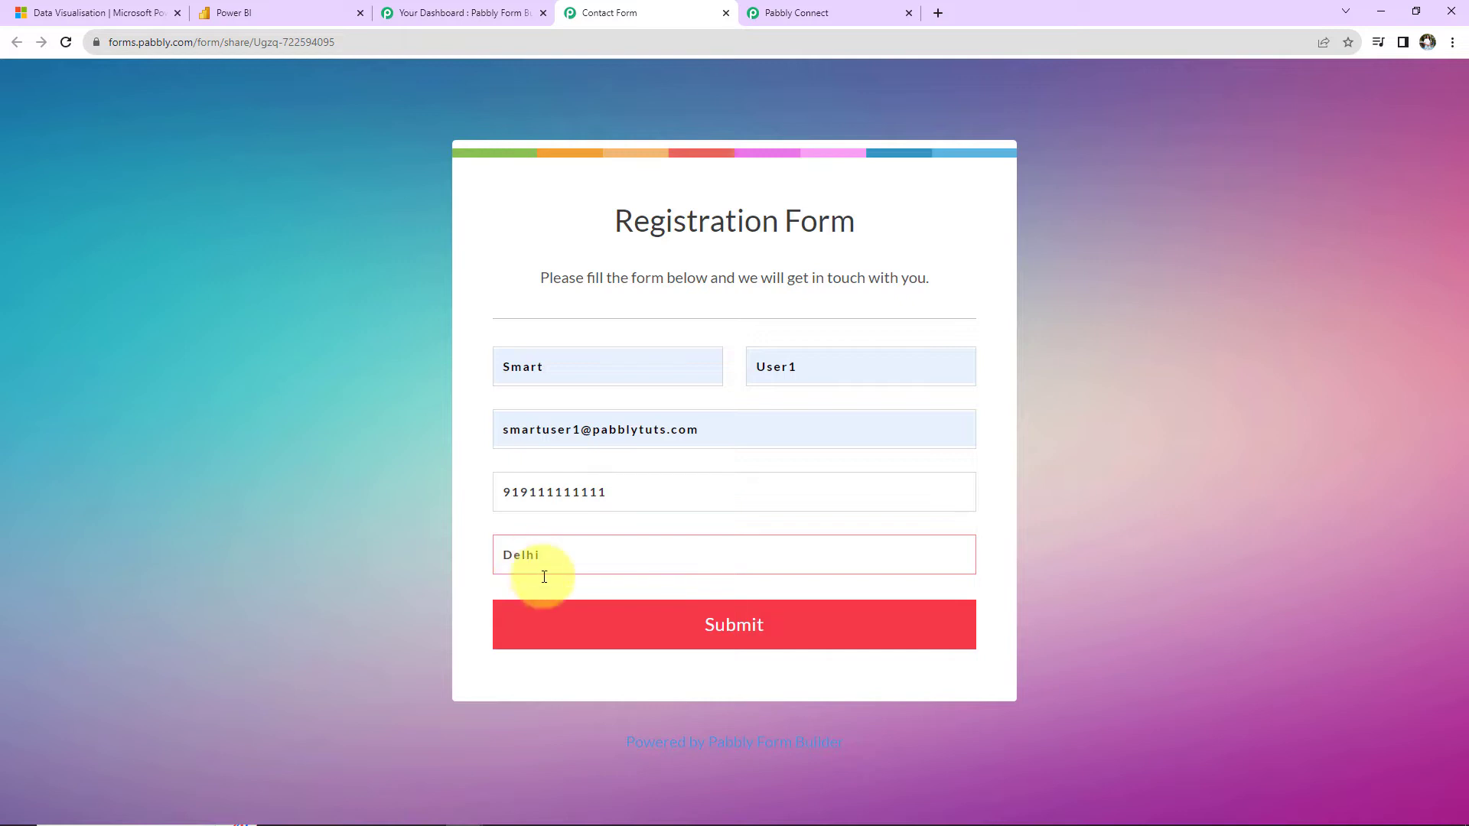
pyautogui.click(615, 635)
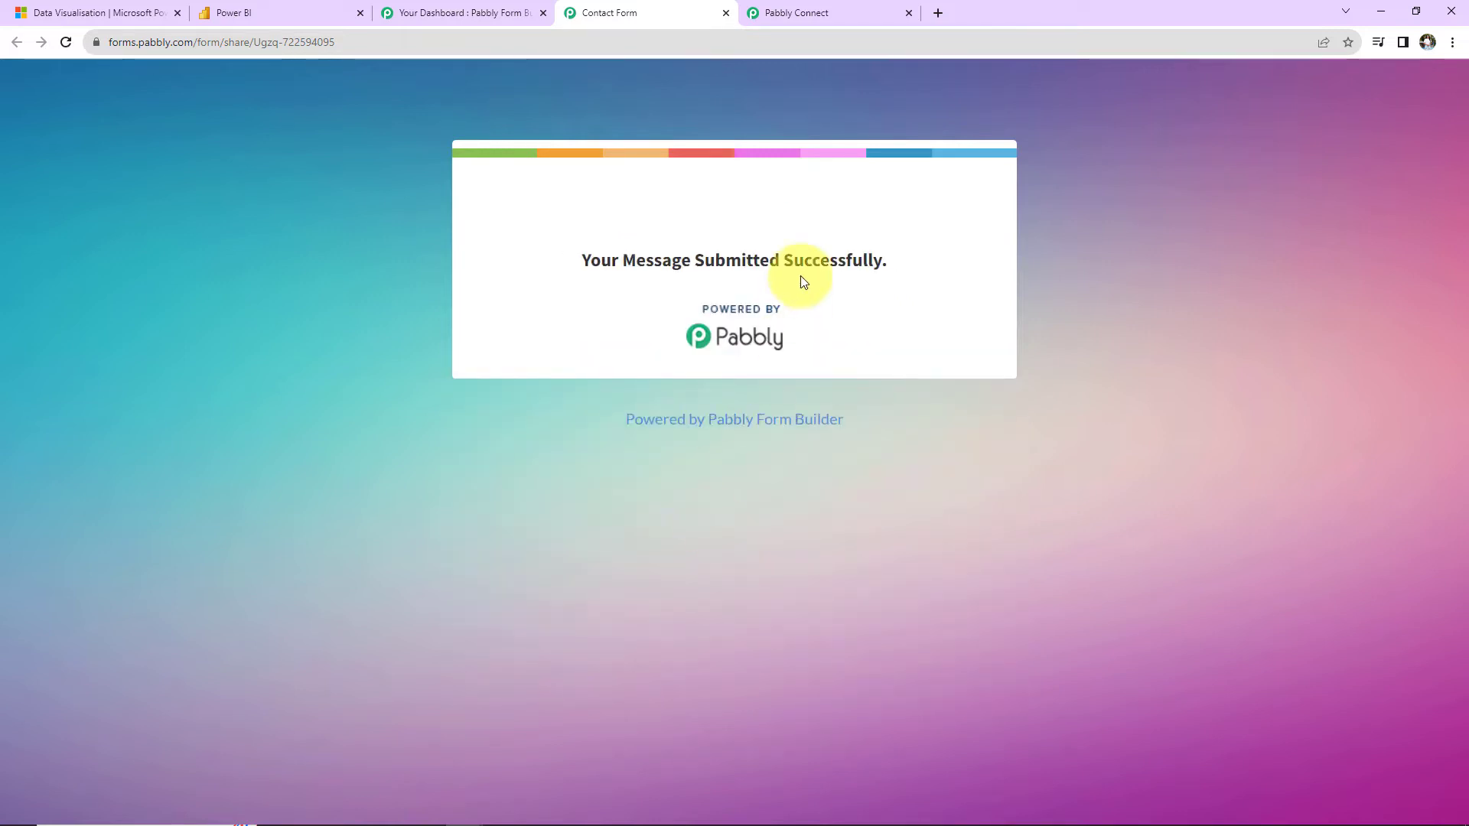
# Return to Pabbly Connect and examine the name, email, contact number and location fields in the trigger's received response
pyautogui.click(799, 15)
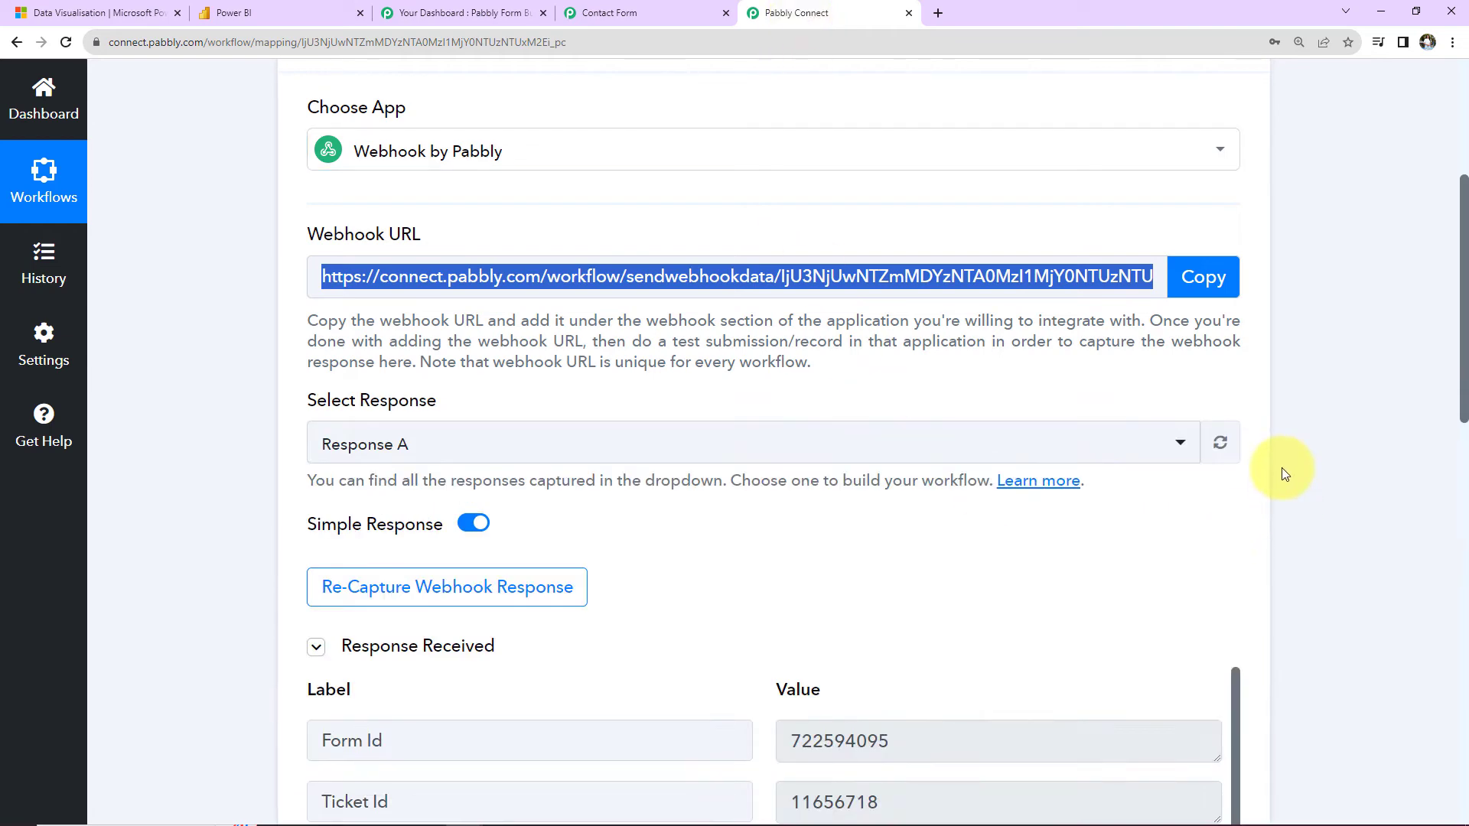
pyautogui.scroll(-5, 1282, 467)
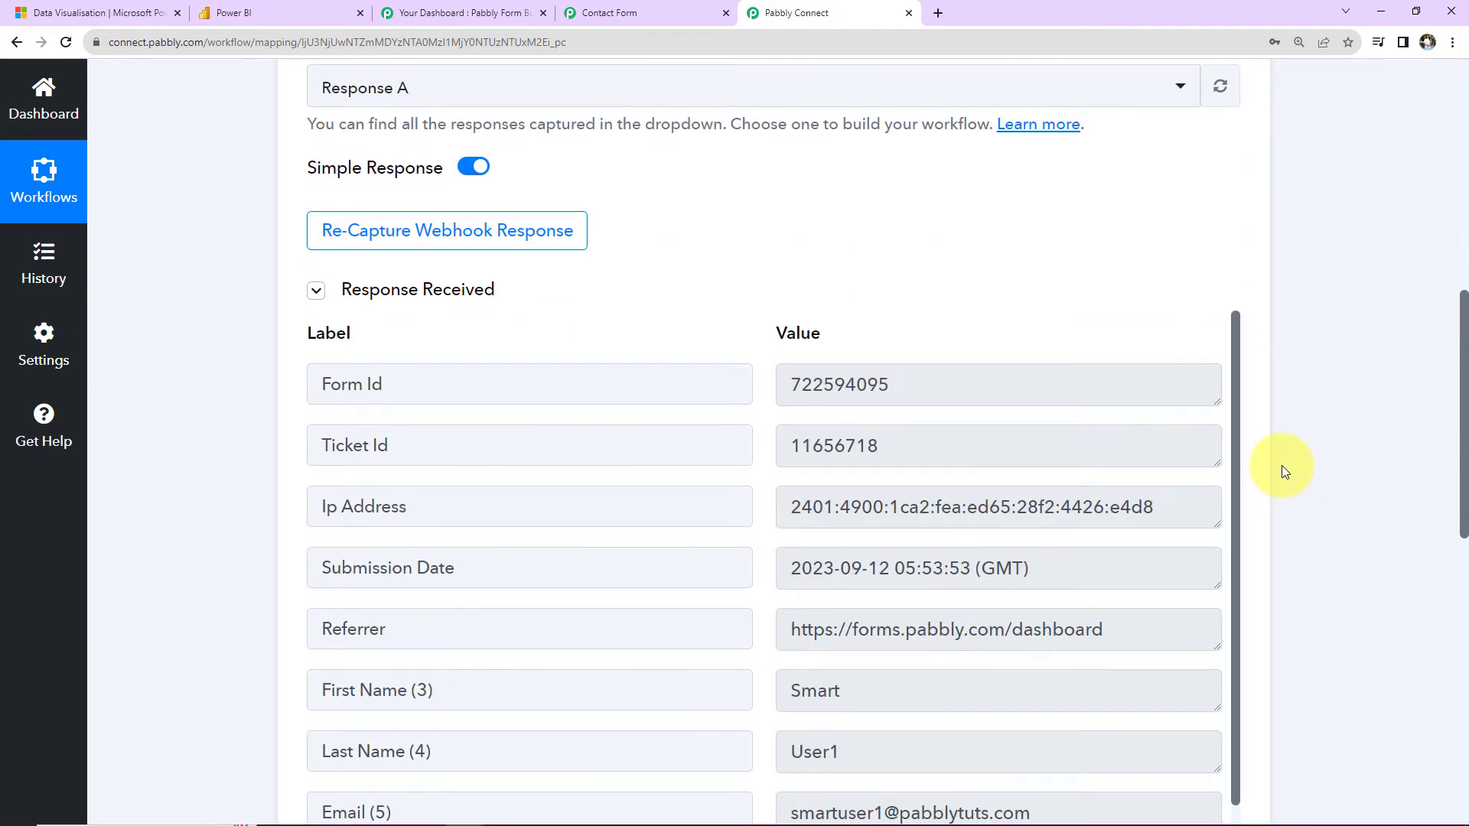
pyautogui.scroll(-2, 907, 646)
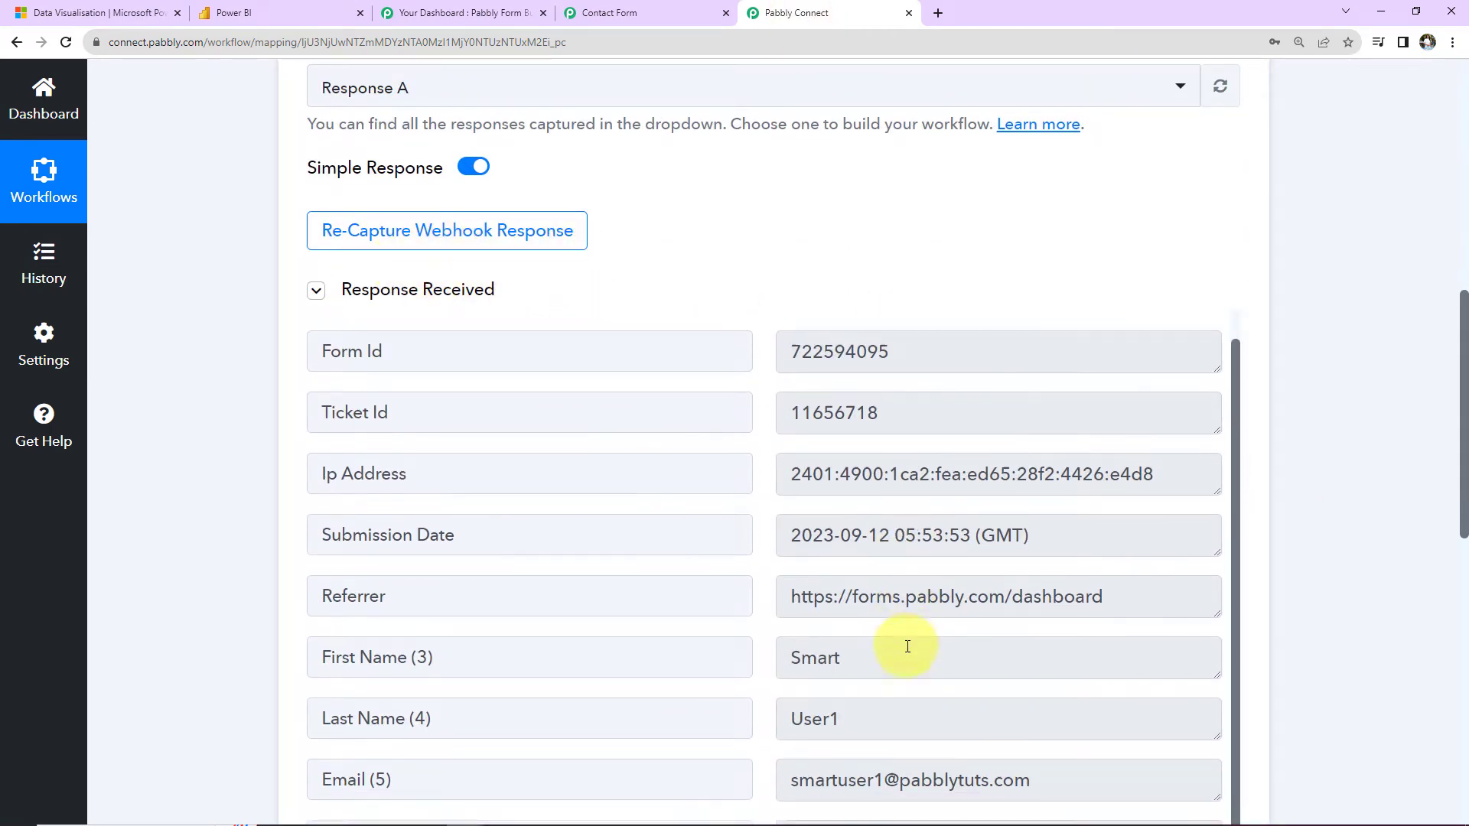
pyautogui.scroll(-1, 908, 647)
pyautogui.scroll(-3, 1339, 373)
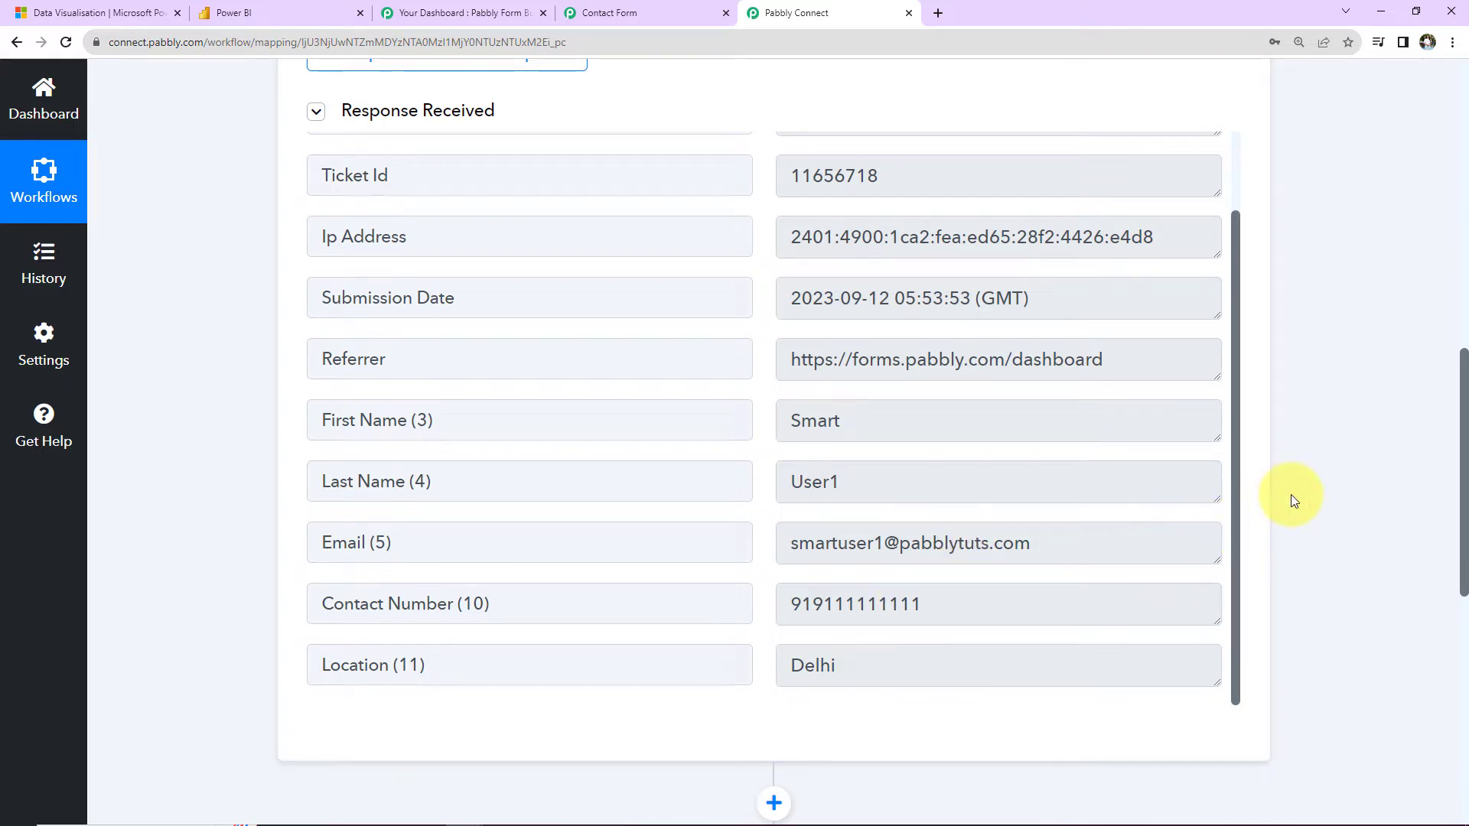
pyautogui.doubleClick(795, 420)
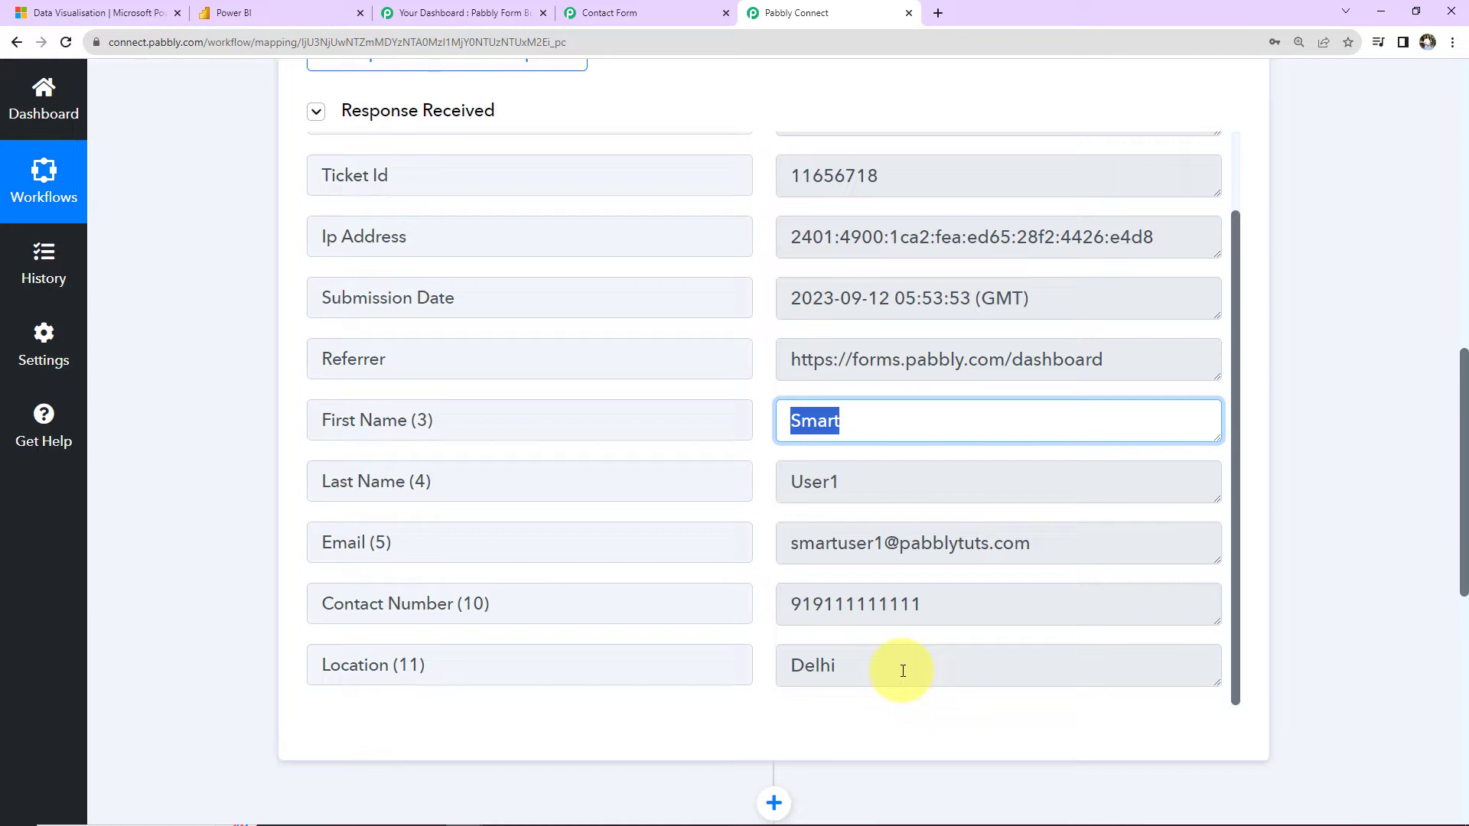
# Search the action step's apps for "power" and choose Microsoft Power BI
pyautogui.scroll(-5, 928, 599)
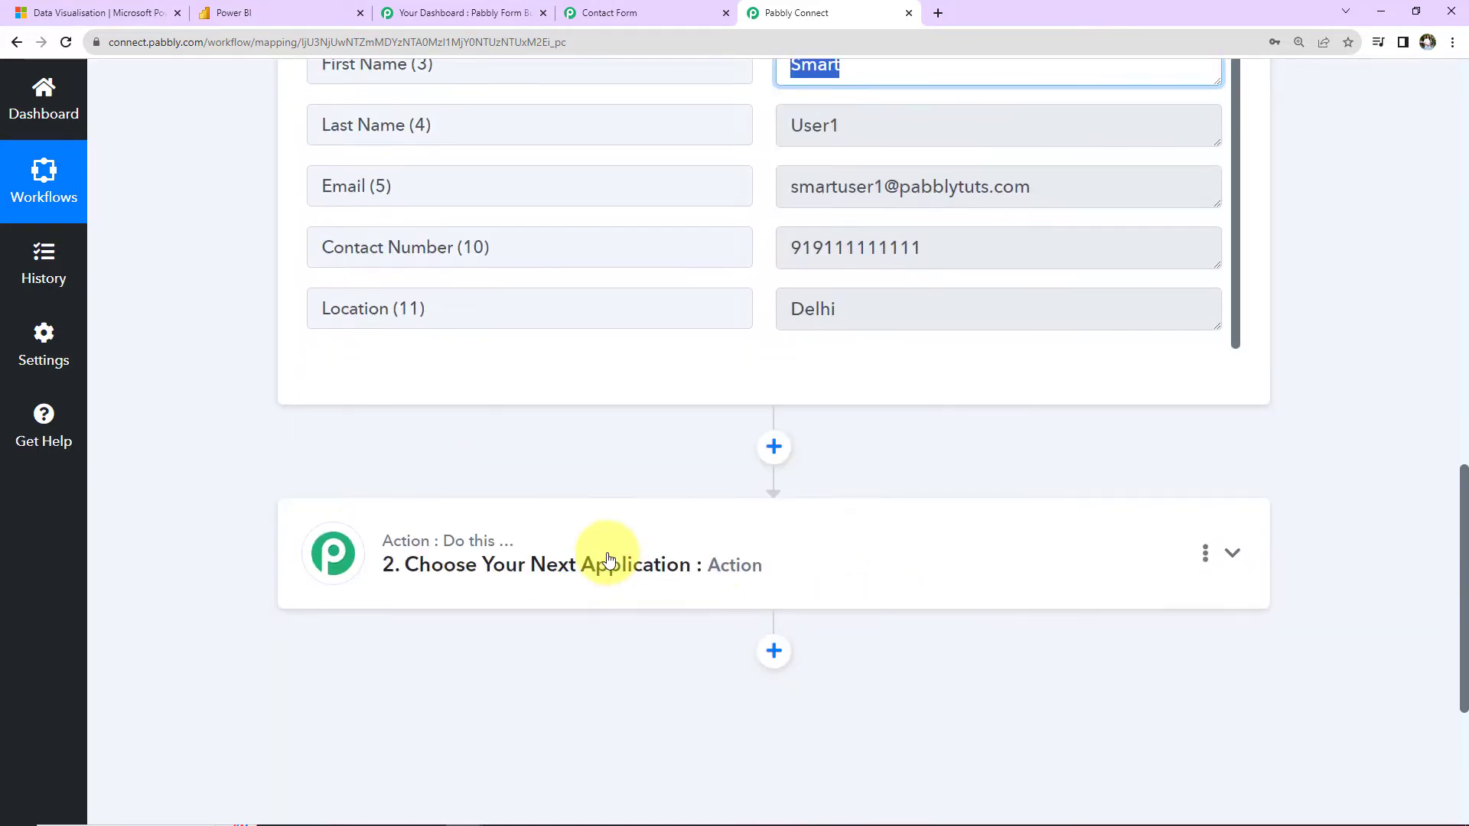
pyautogui.click(608, 560)
pyautogui.click(566, 687)
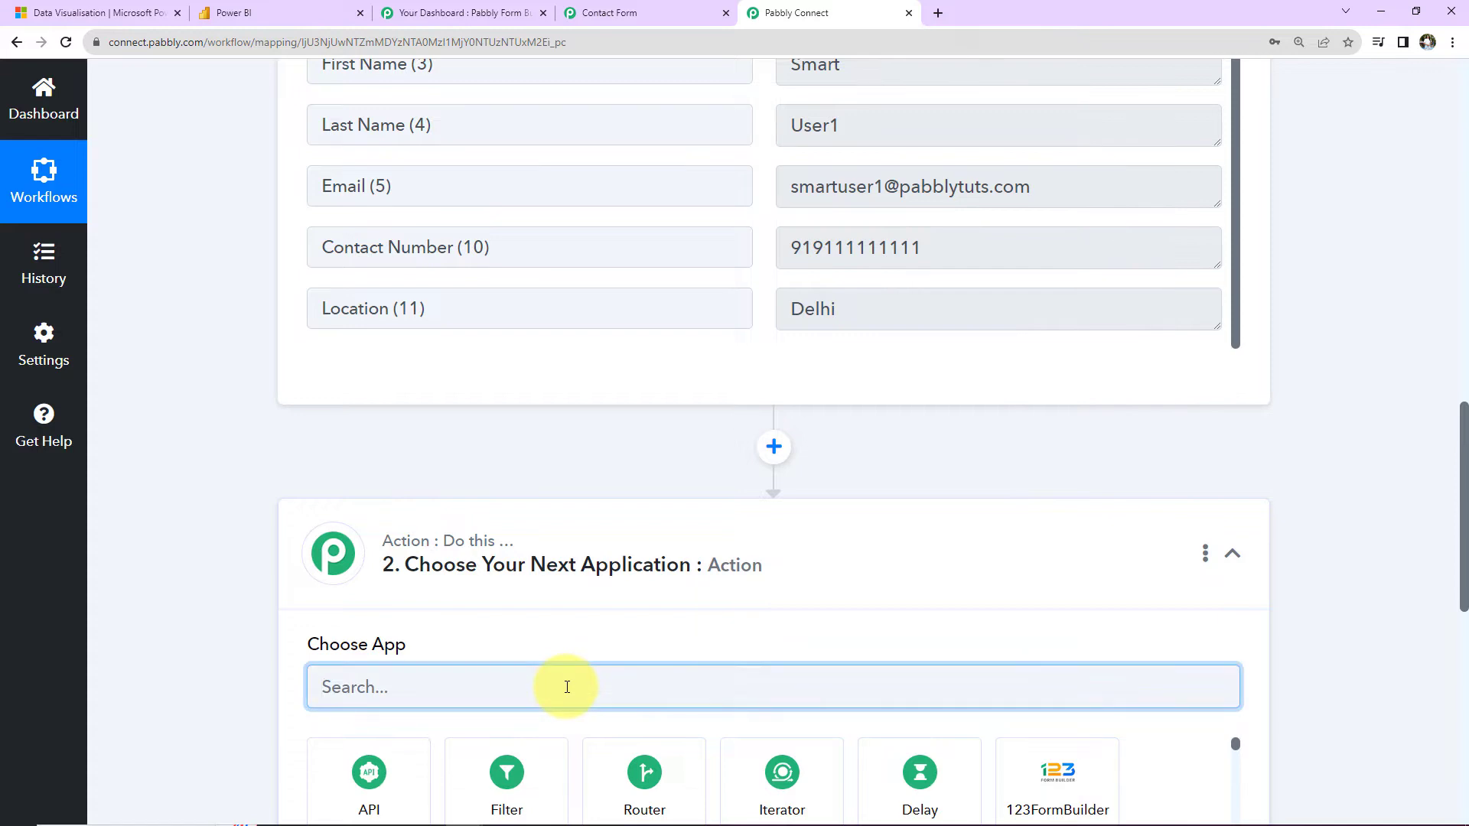
pyautogui.write('power')
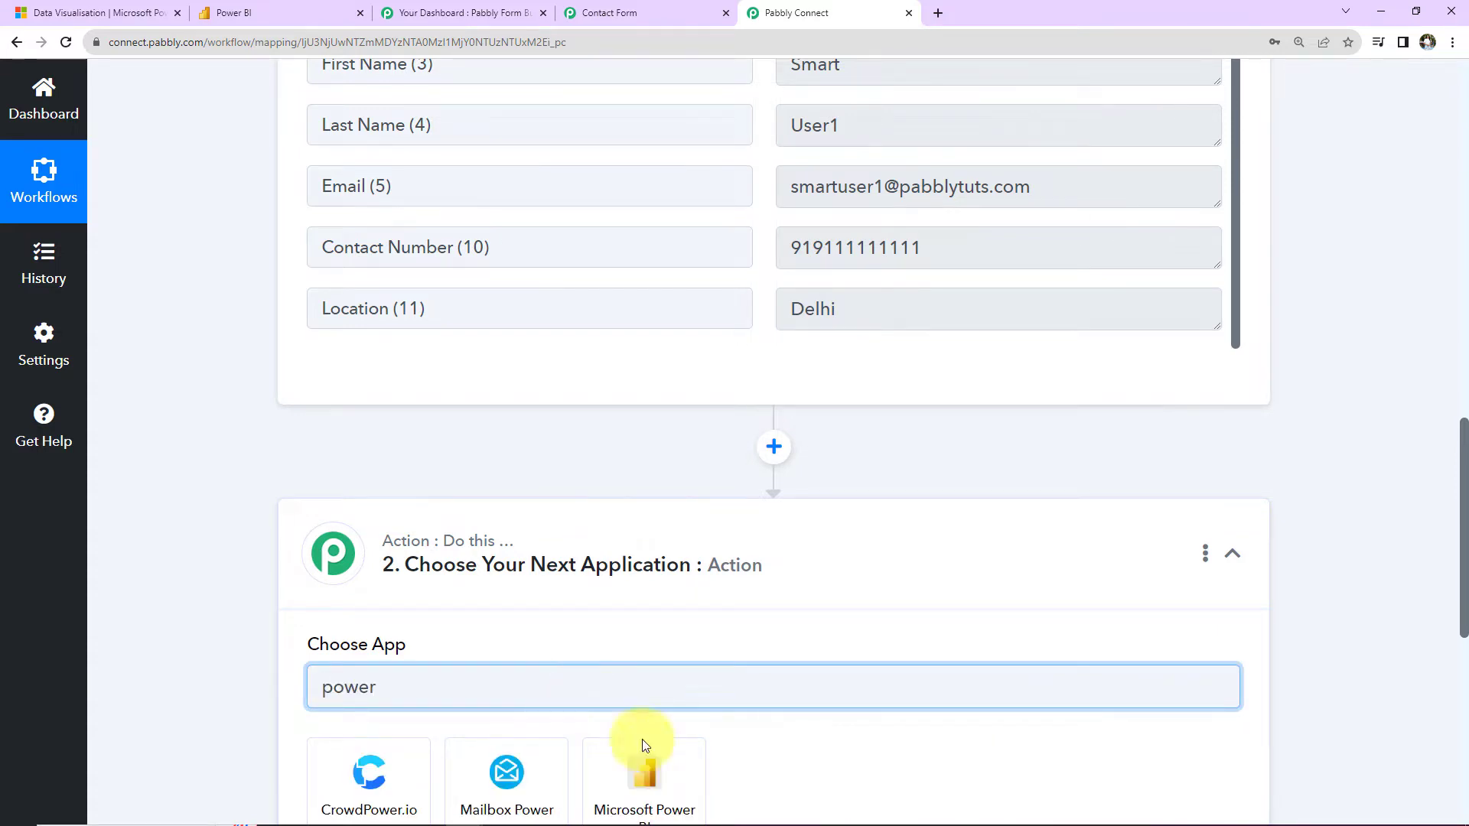
pyautogui.click(669, 764)
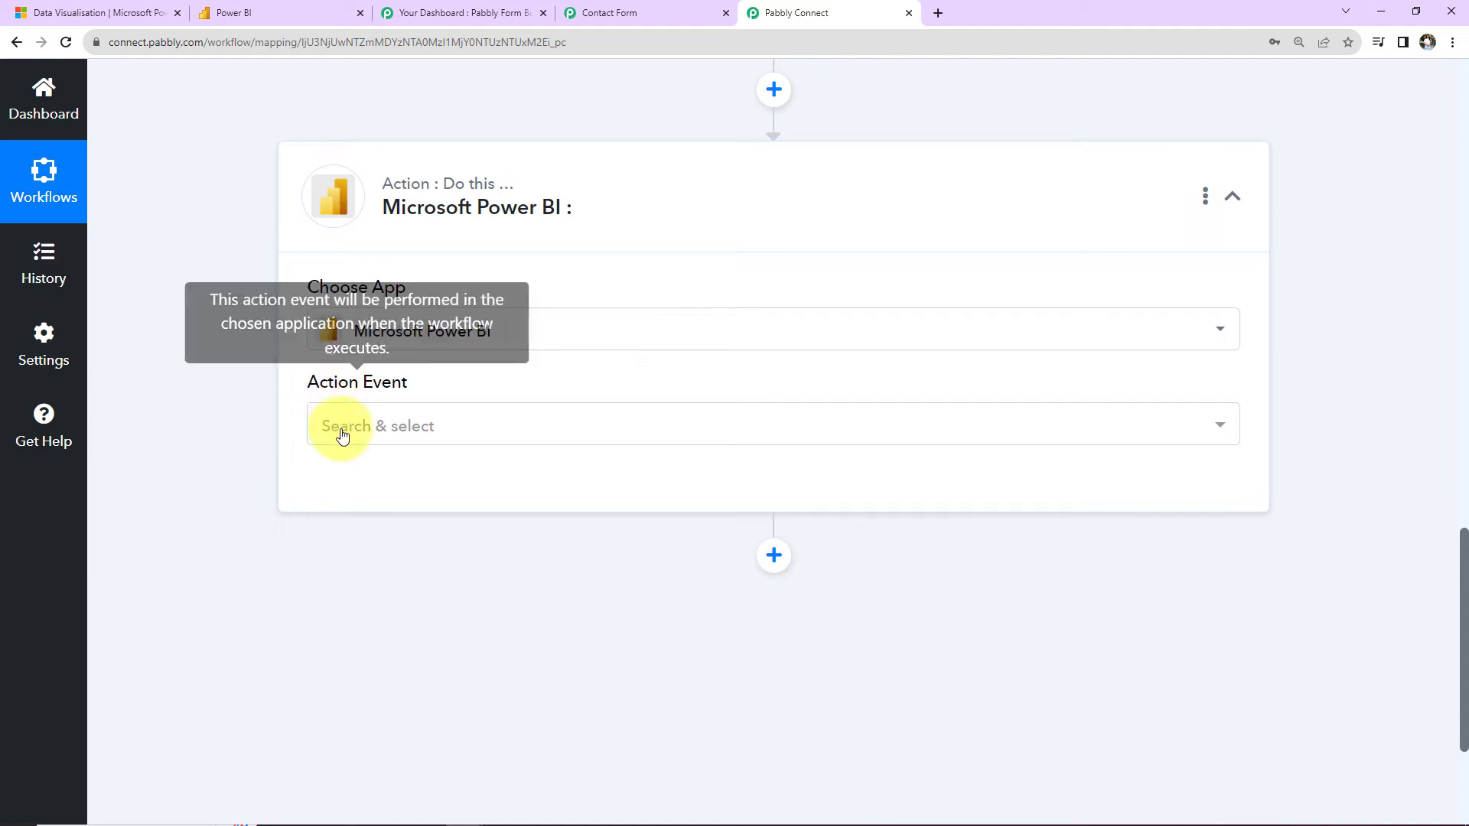
# Set the Microsoft Power BI action event to Add Rows in Specific Dataset In Group
pyautogui.click(342, 434)
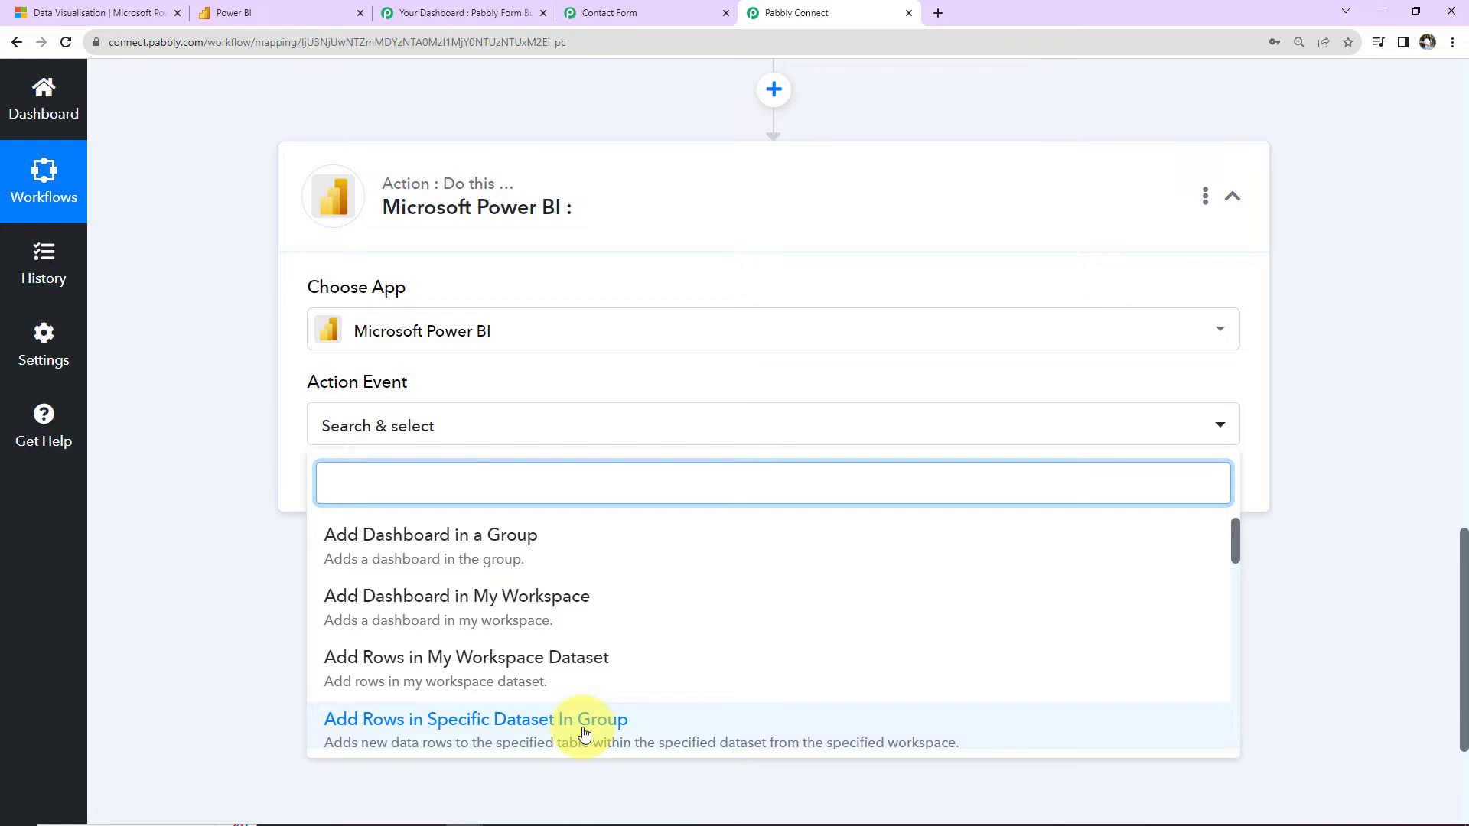
pyautogui.scroll(-3, 584, 733)
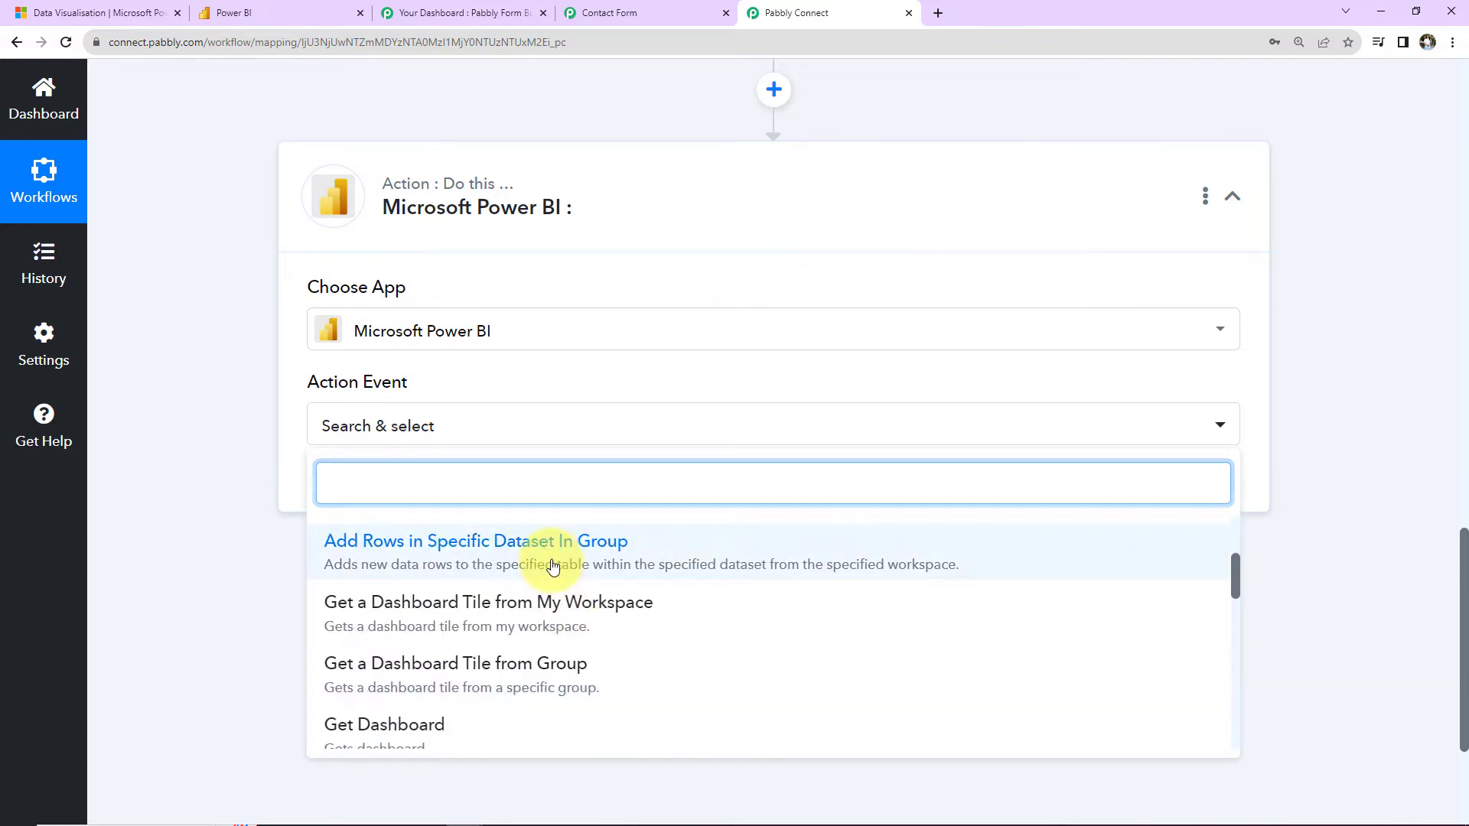
pyautogui.click(554, 566)
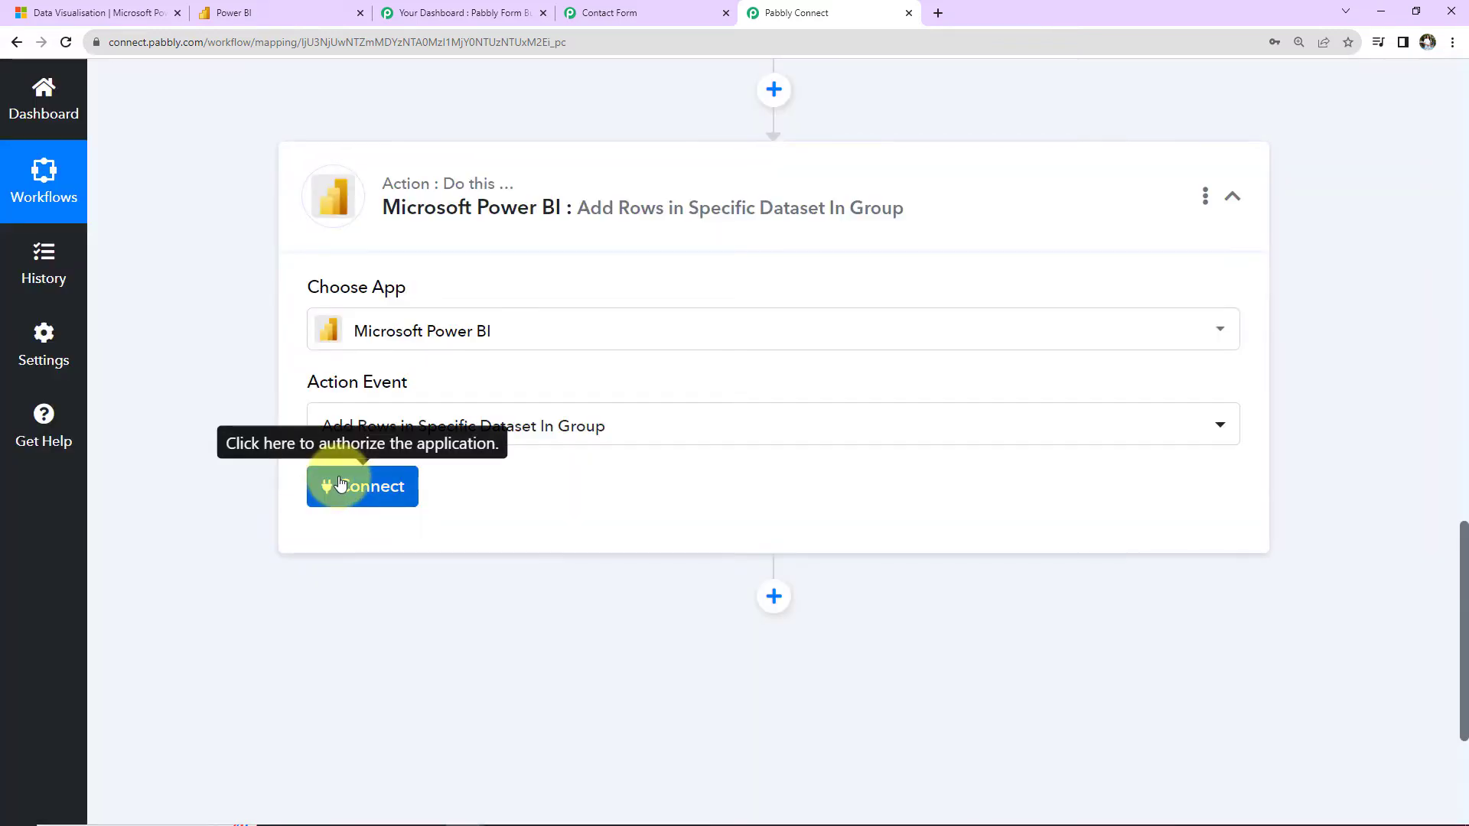
# Add a new Microsoft Power BI connection by choosing the signed-in Microsoft account and accepting the permissions Pabbly Connect requests
pyautogui.click(340, 485)
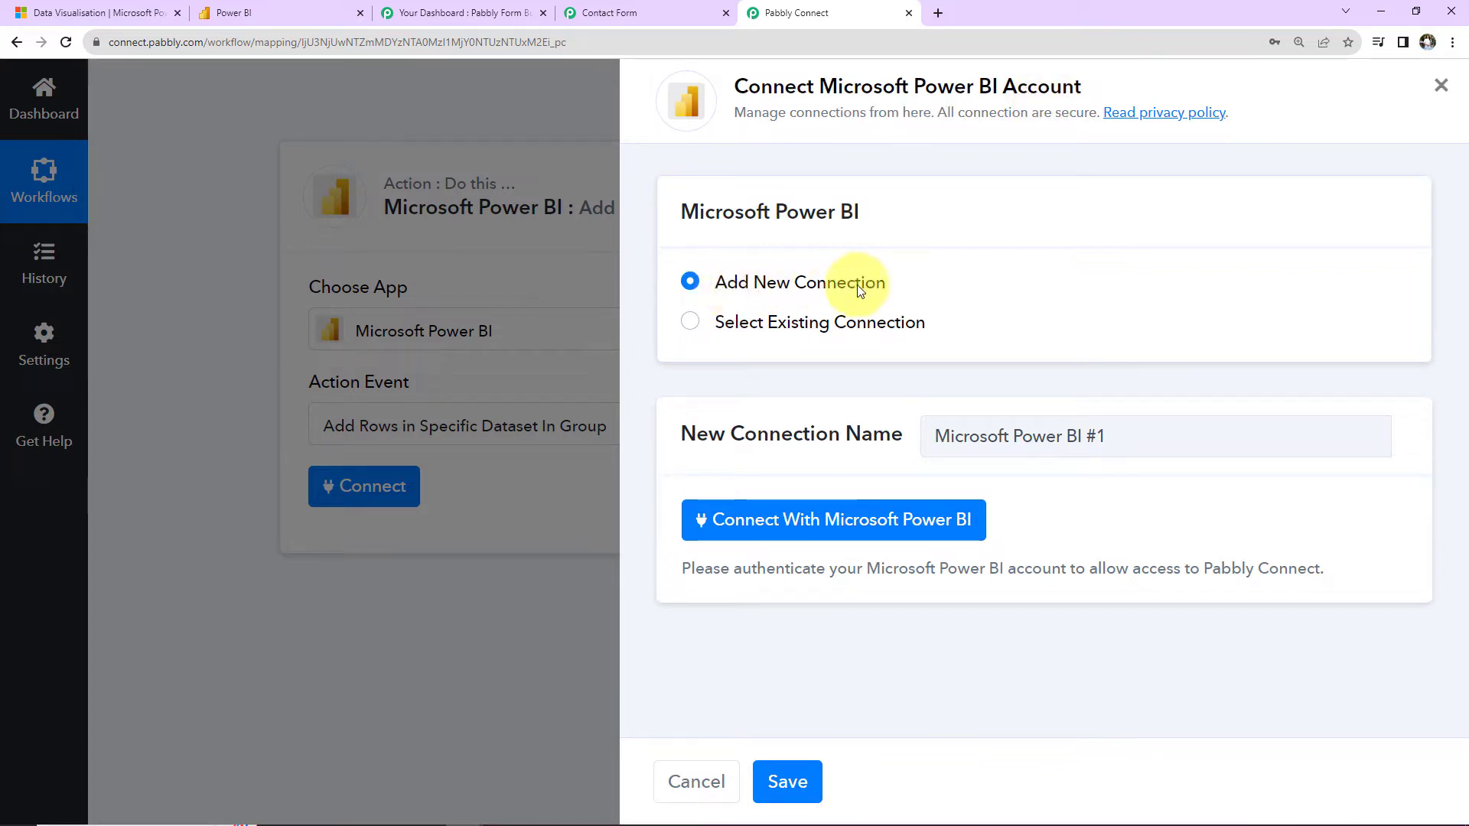
pyautogui.click(748, 522)
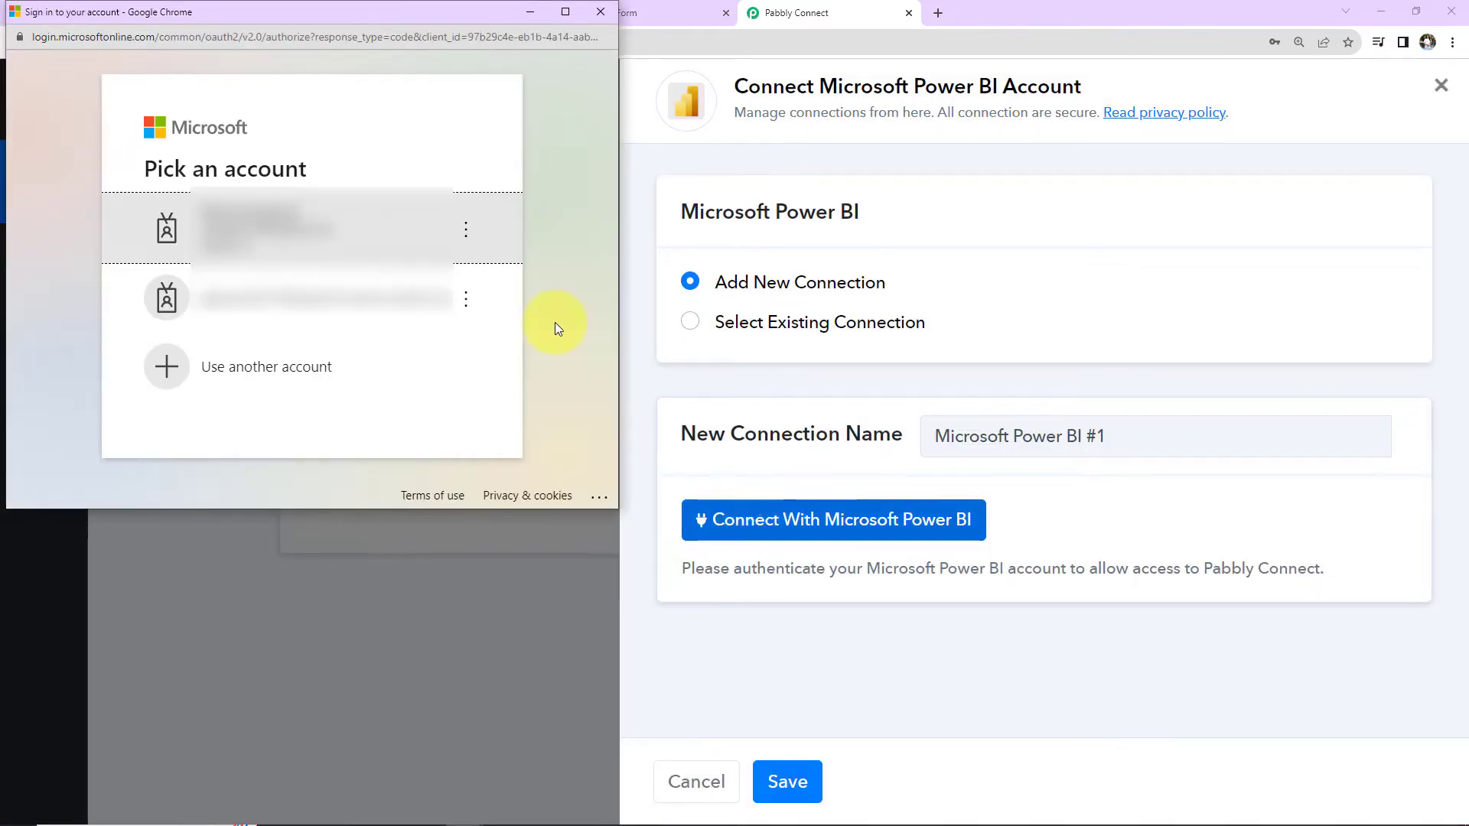
pyautogui.click(331, 227)
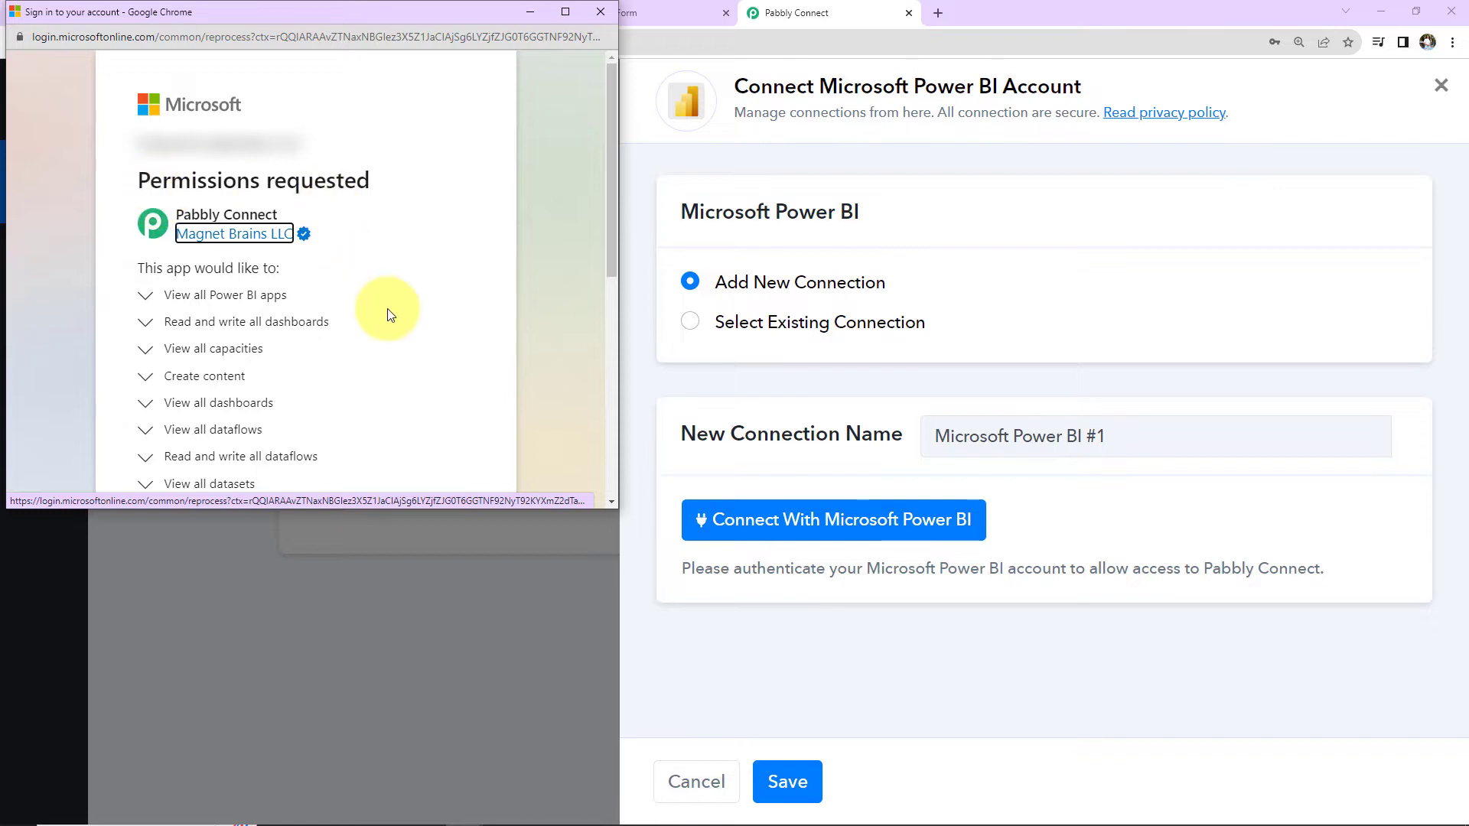
pyautogui.scroll(-5, 387, 312)
pyautogui.click(421, 423)
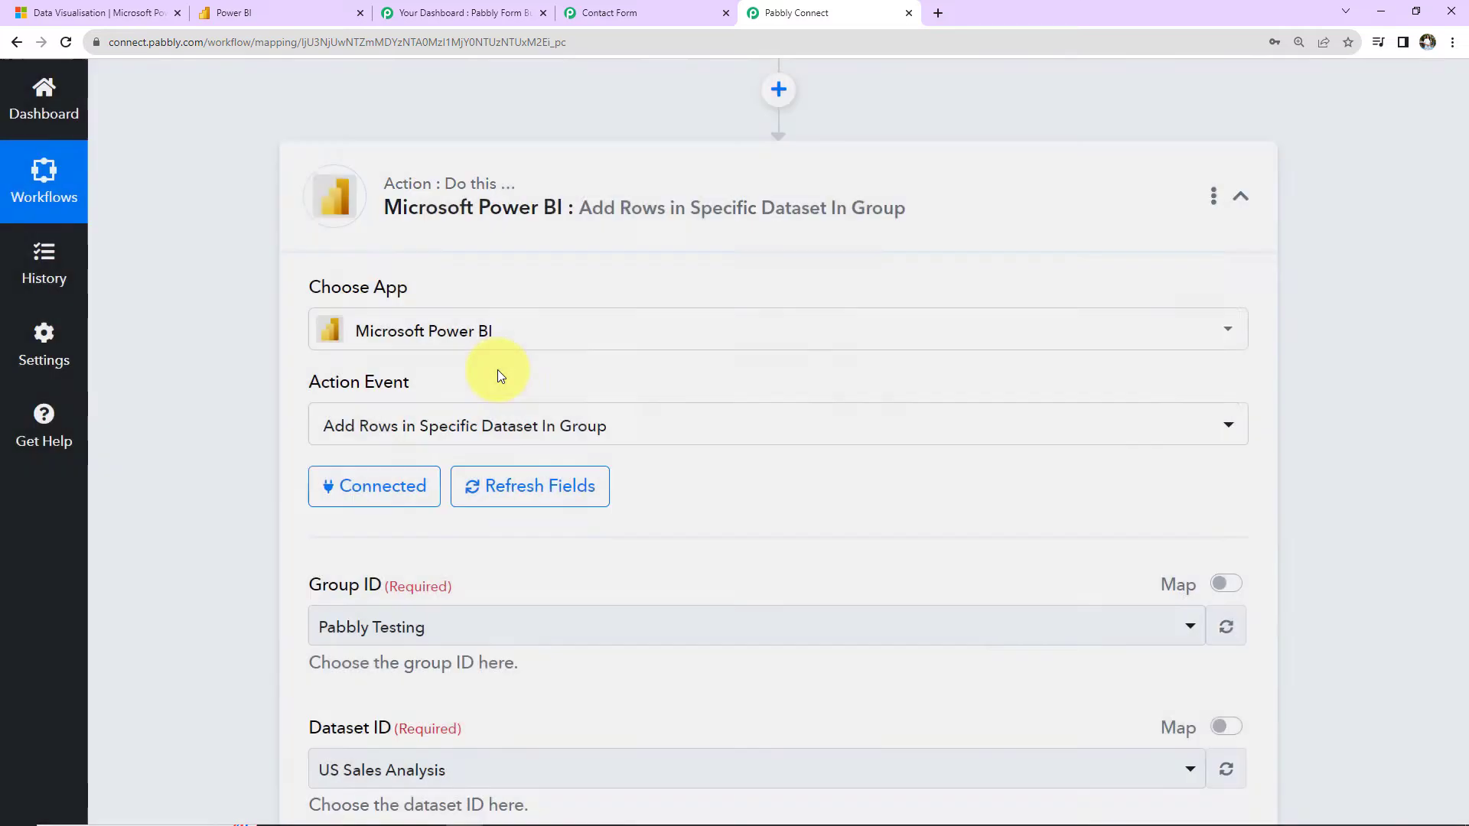
# Switch to Power BI and open the Pabbly Testing workspace
pyautogui.scroll(-5, 737, 452)
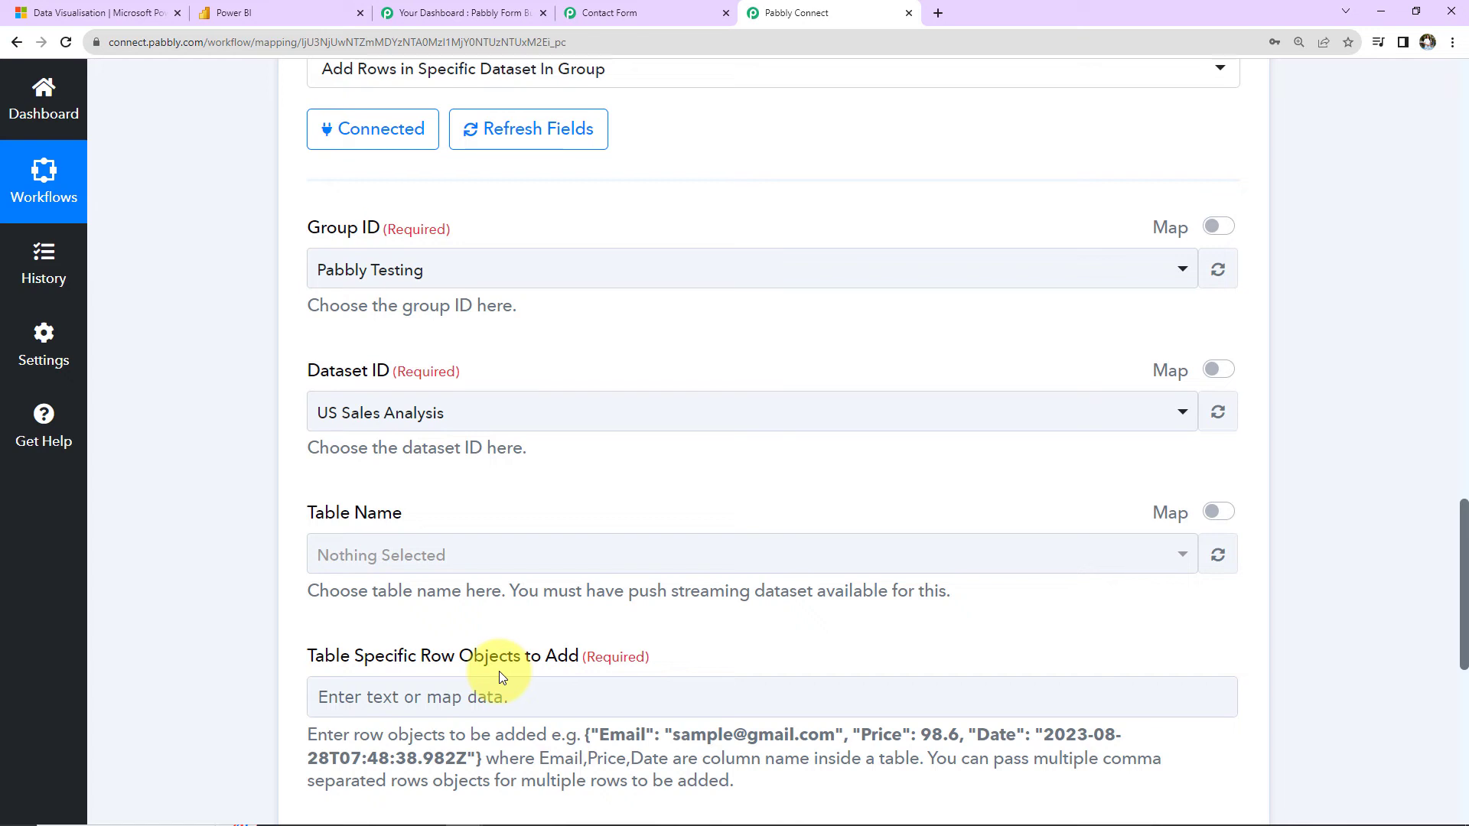
pyautogui.click(258, 11)
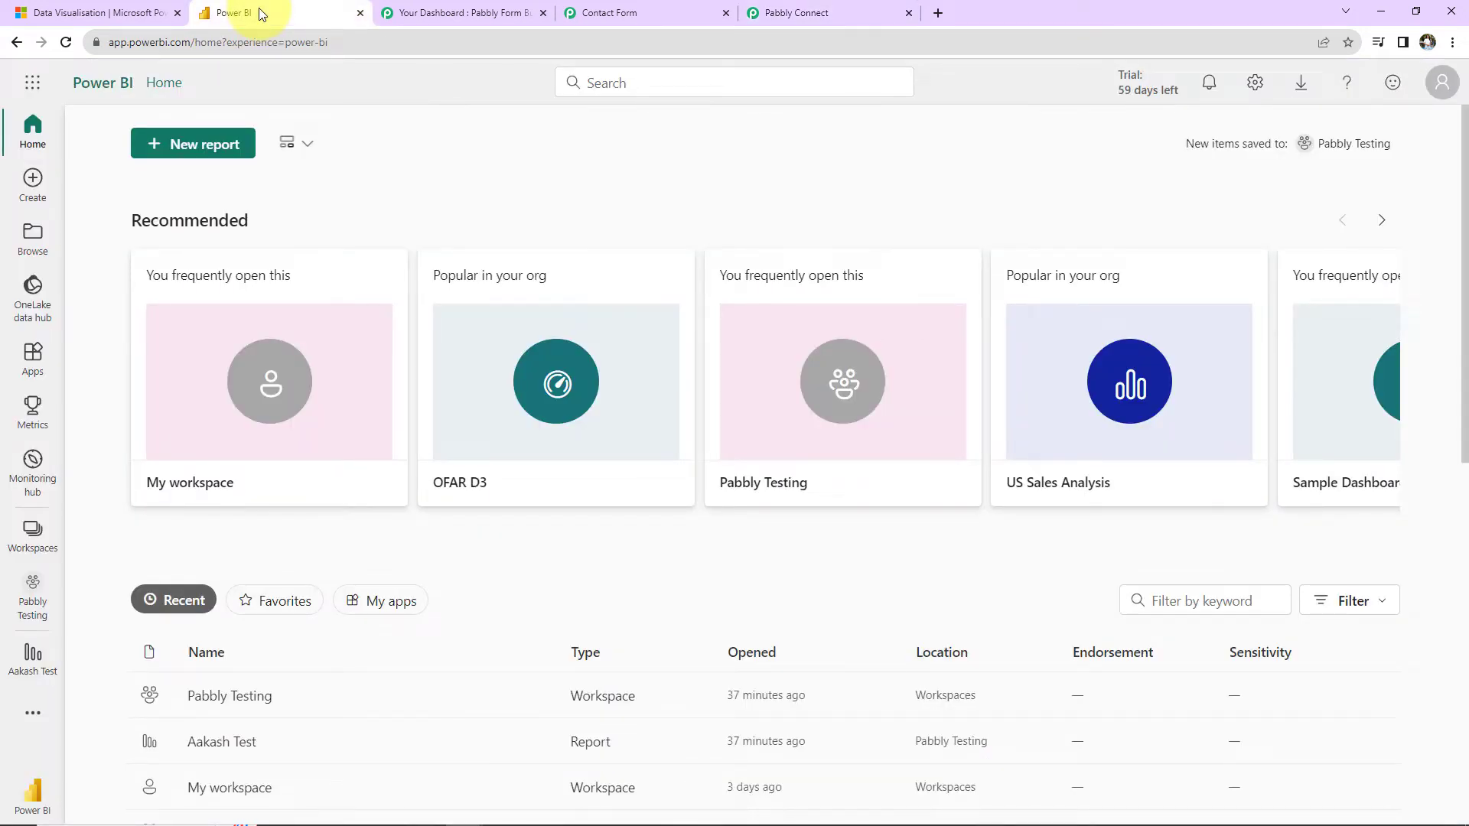
pyautogui.scroll(-2, 308, 230)
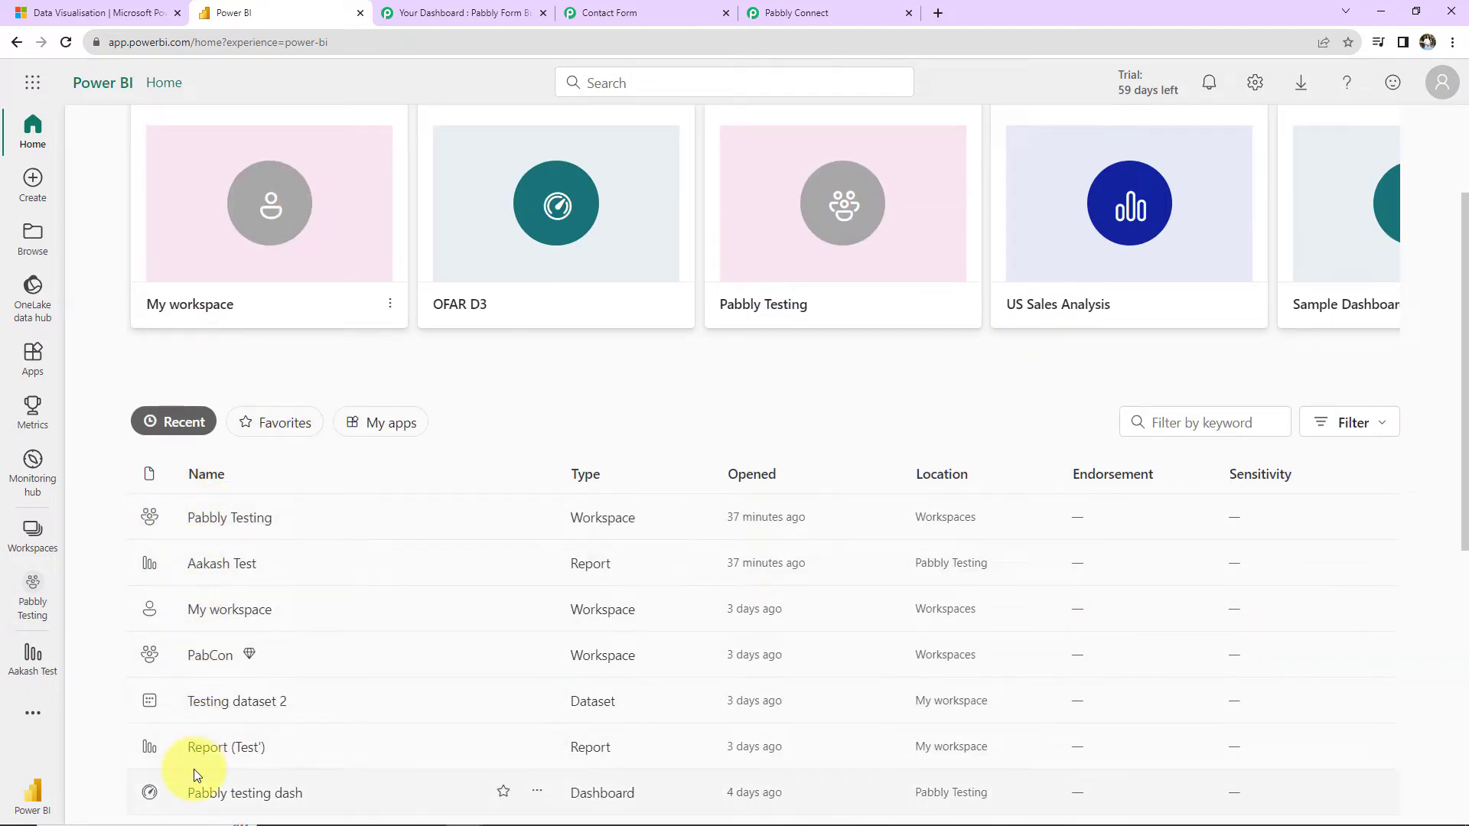
pyautogui.click(196, 525)
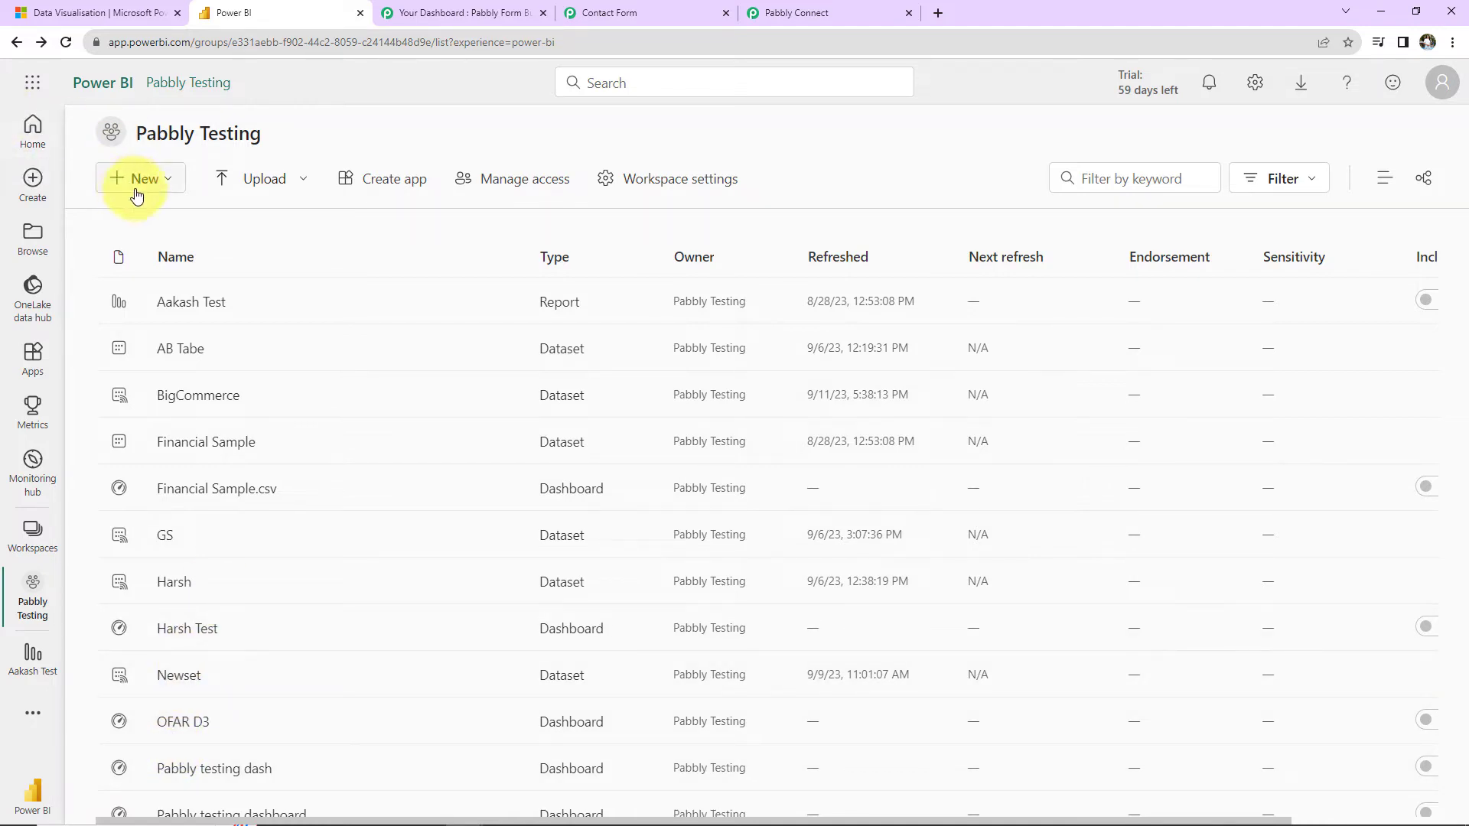
# Start a new streaming dataset with API as the data source and name it Demo Dataset
pyautogui.click(159, 184)
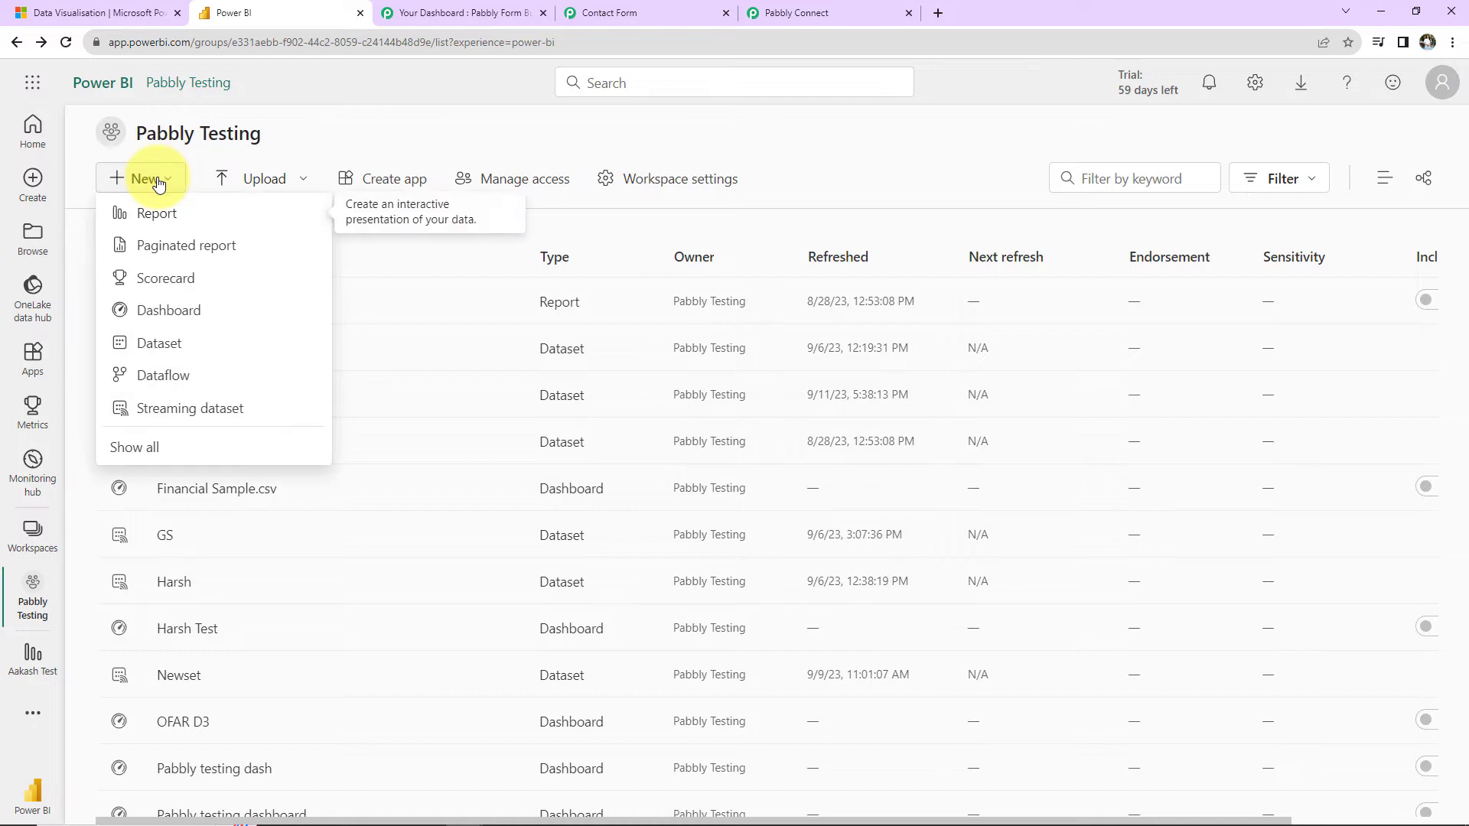
pyautogui.click(191, 409)
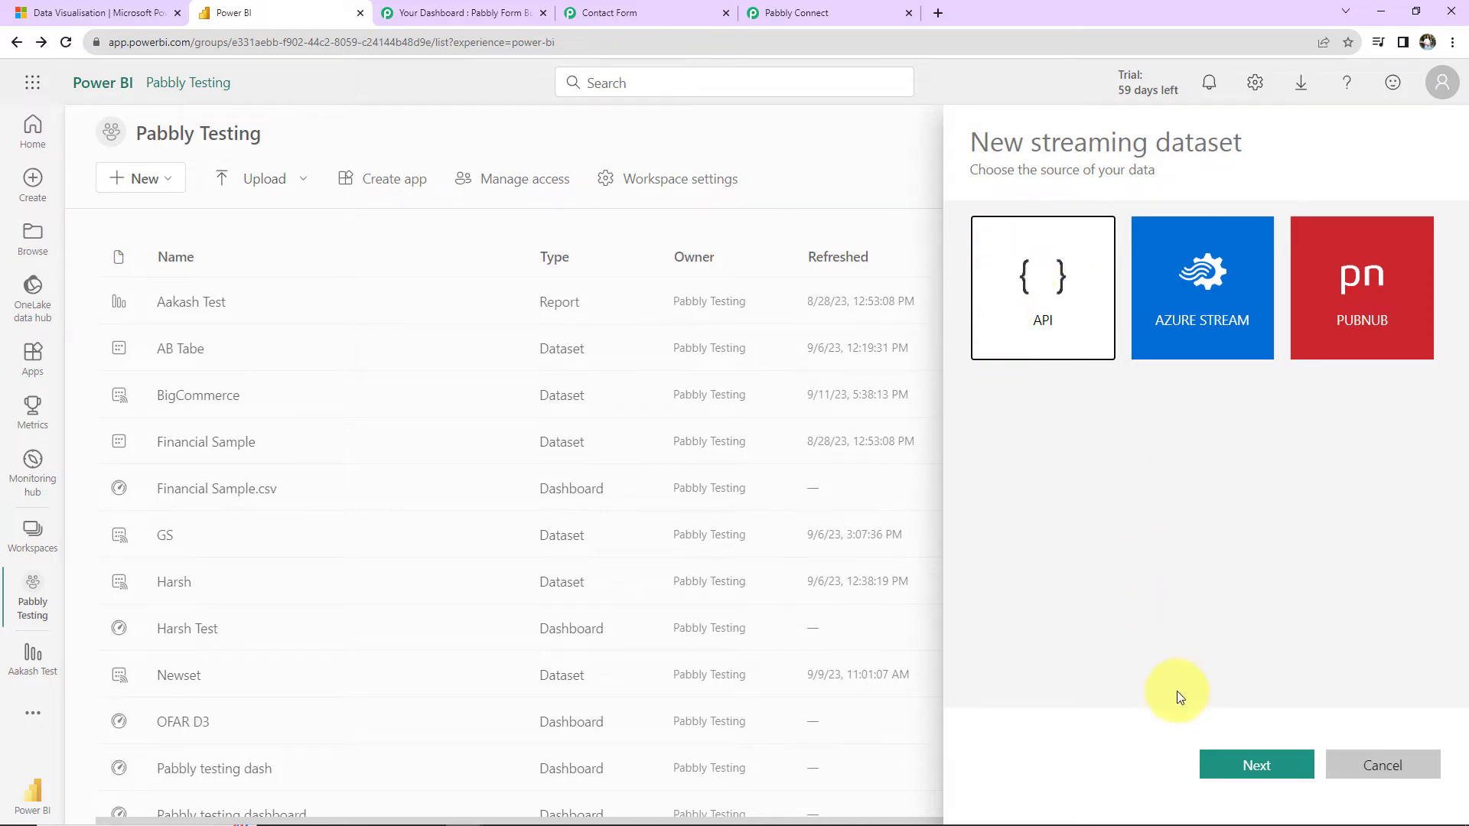
pyautogui.click(1251, 768)
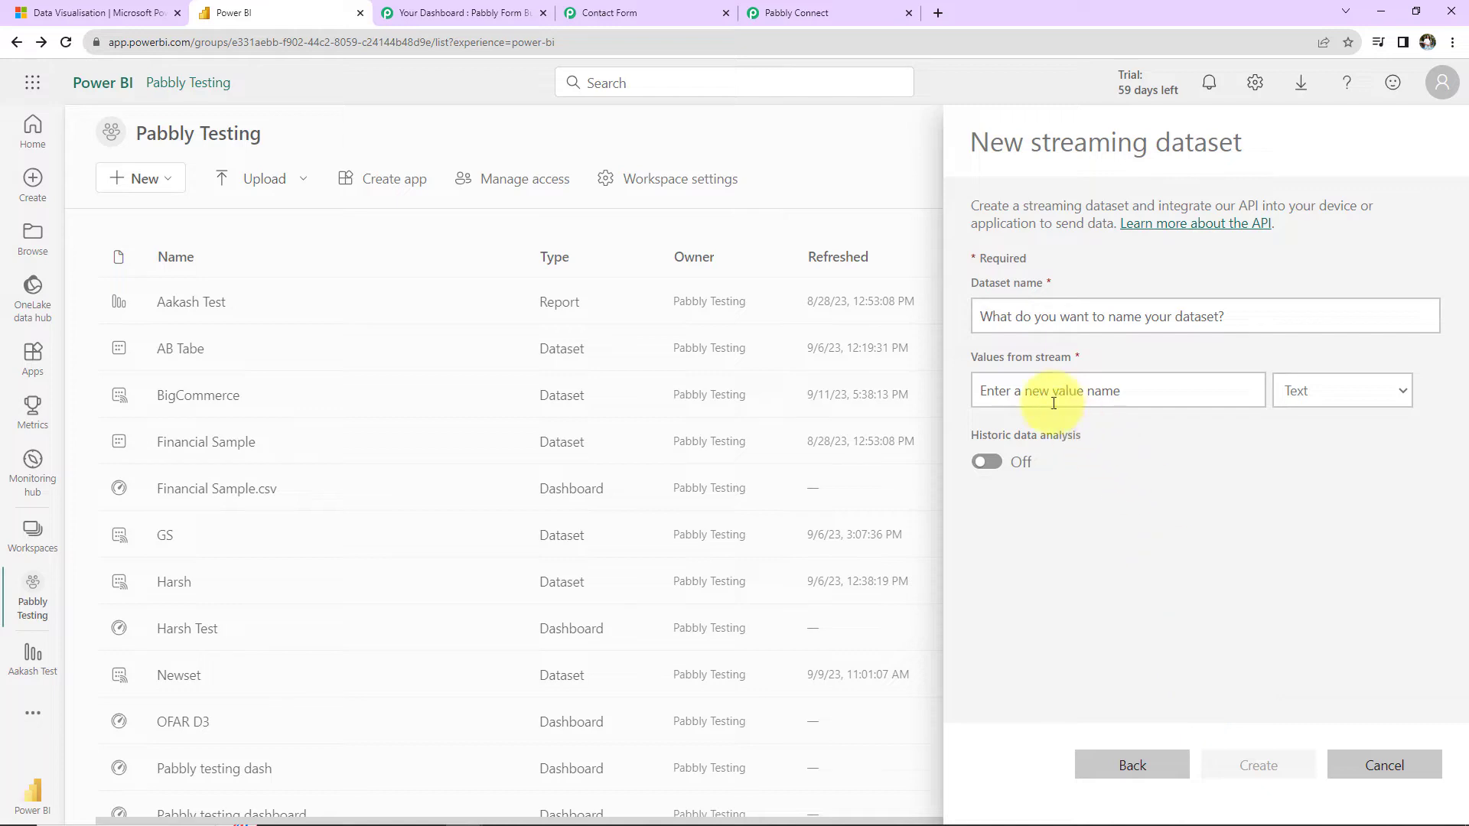
pyautogui.click(1006, 322)
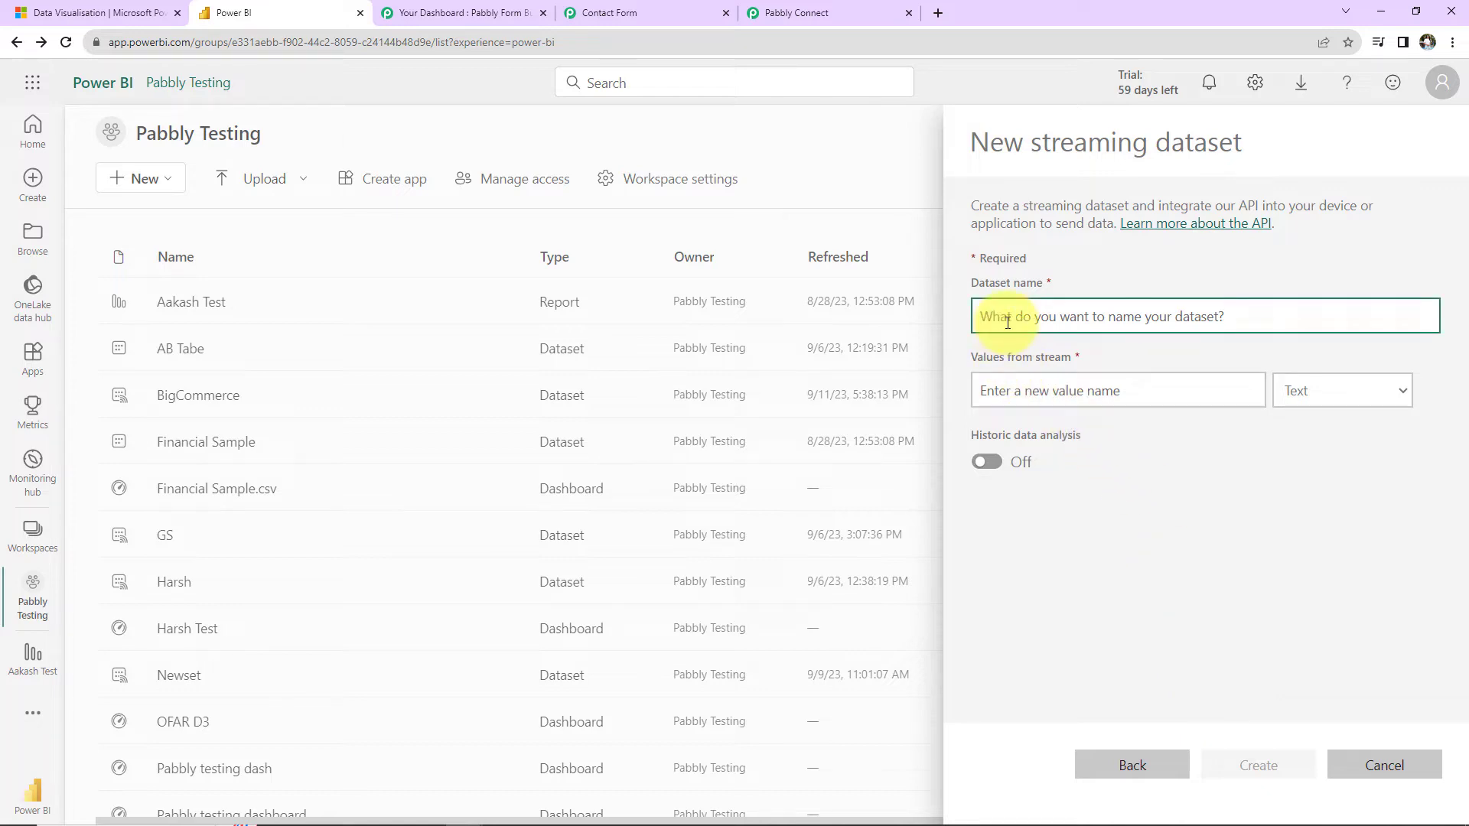
pyautogui.write('Demo Dataset')
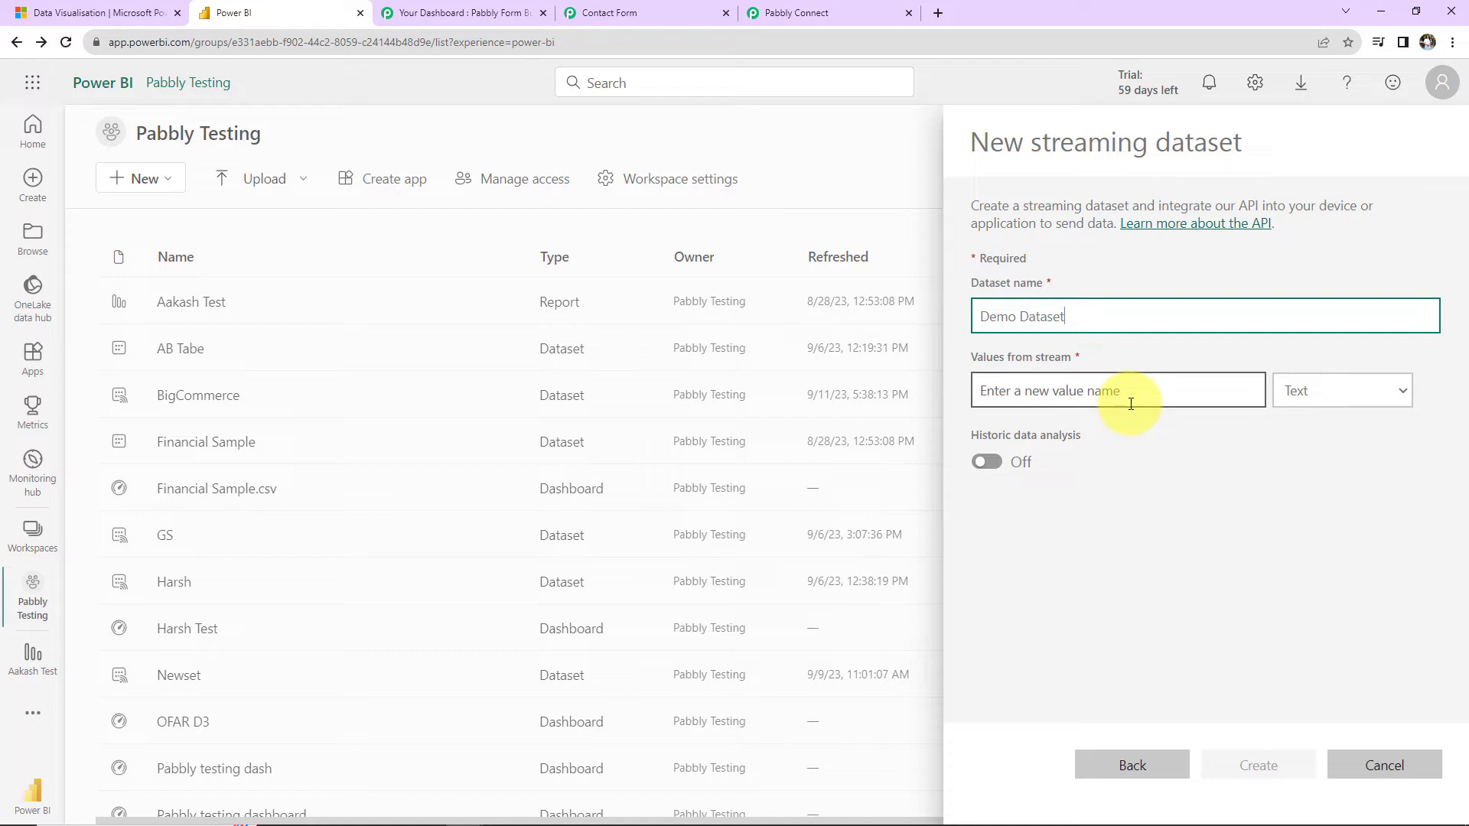
# Add the text stream values First Name, Last Name, Email, Mobile Number and City, and create the dataset
pyautogui.click(1064, 388)
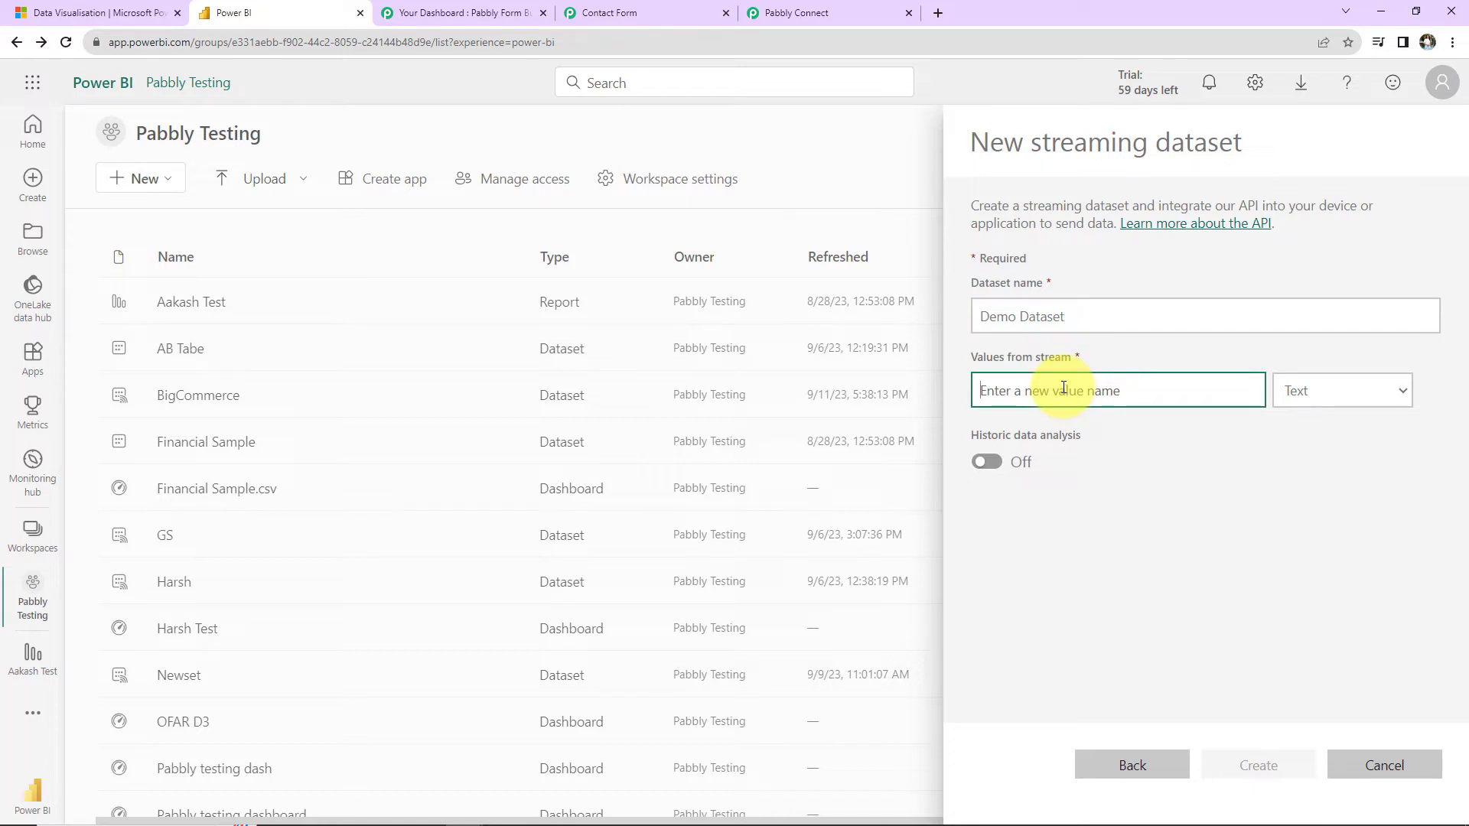
pyautogui.write('First Name')
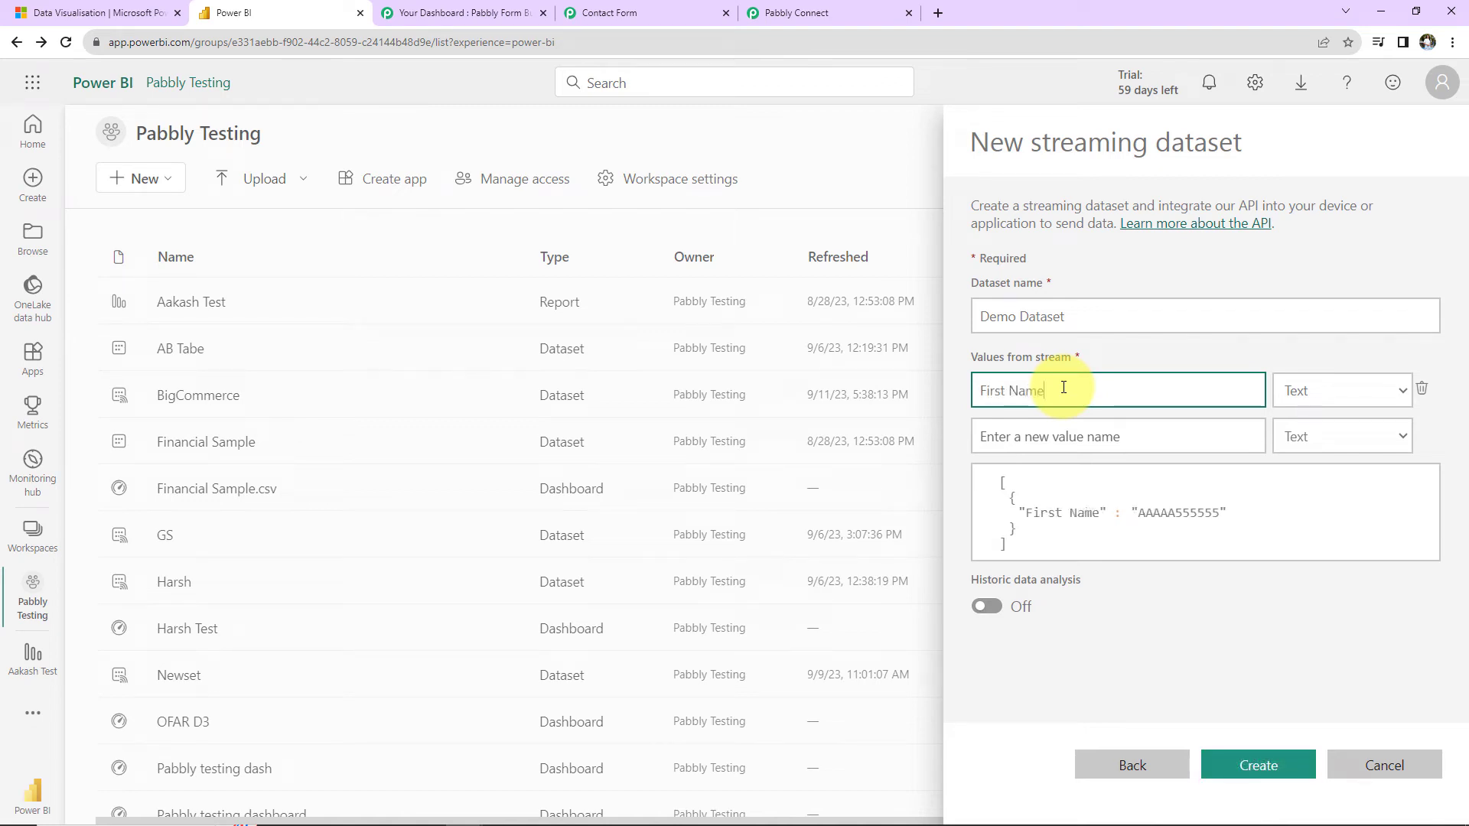
pyautogui.click(1086, 446)
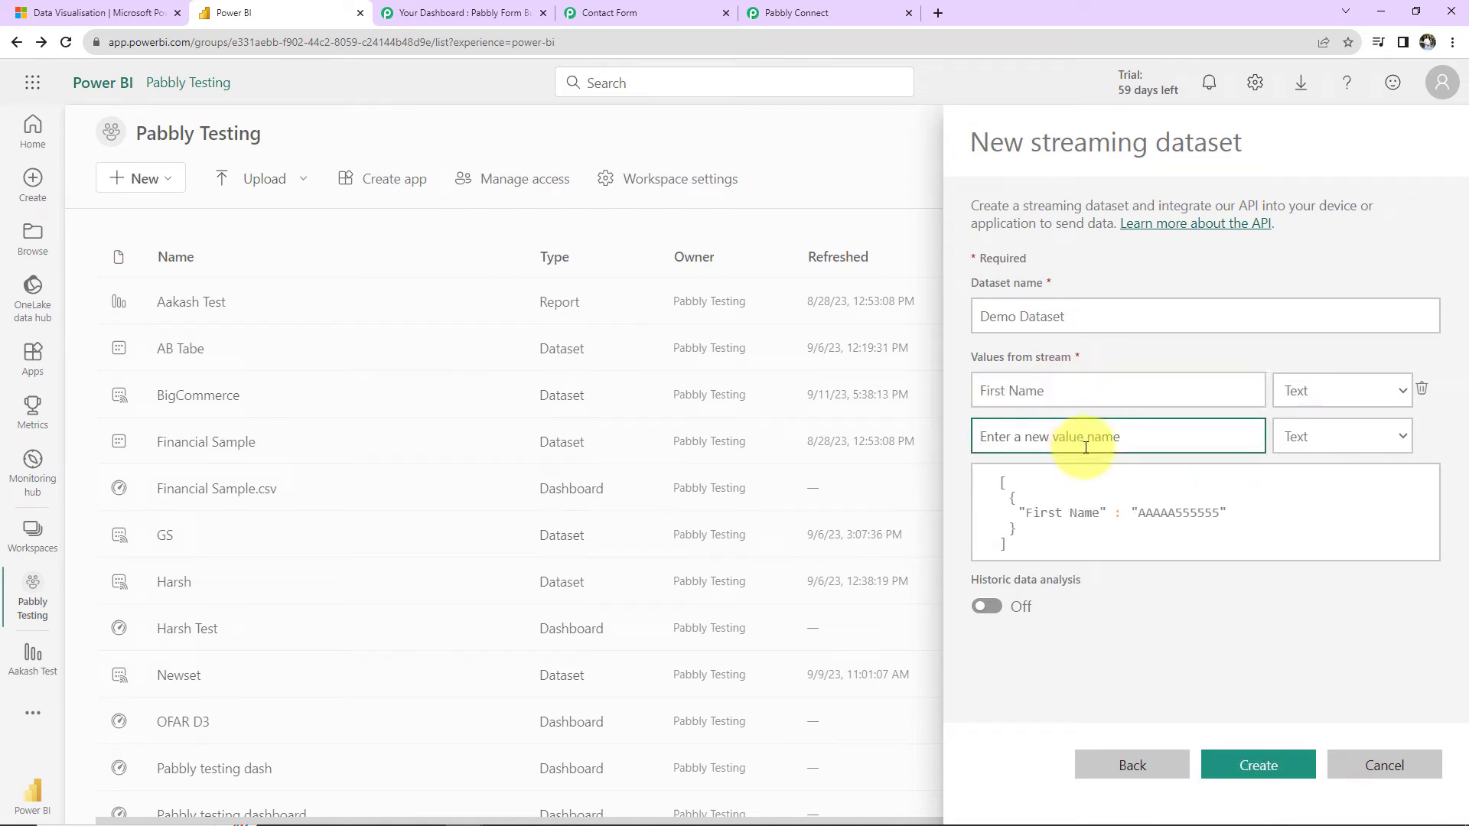
pyautogui.write('Last Name')
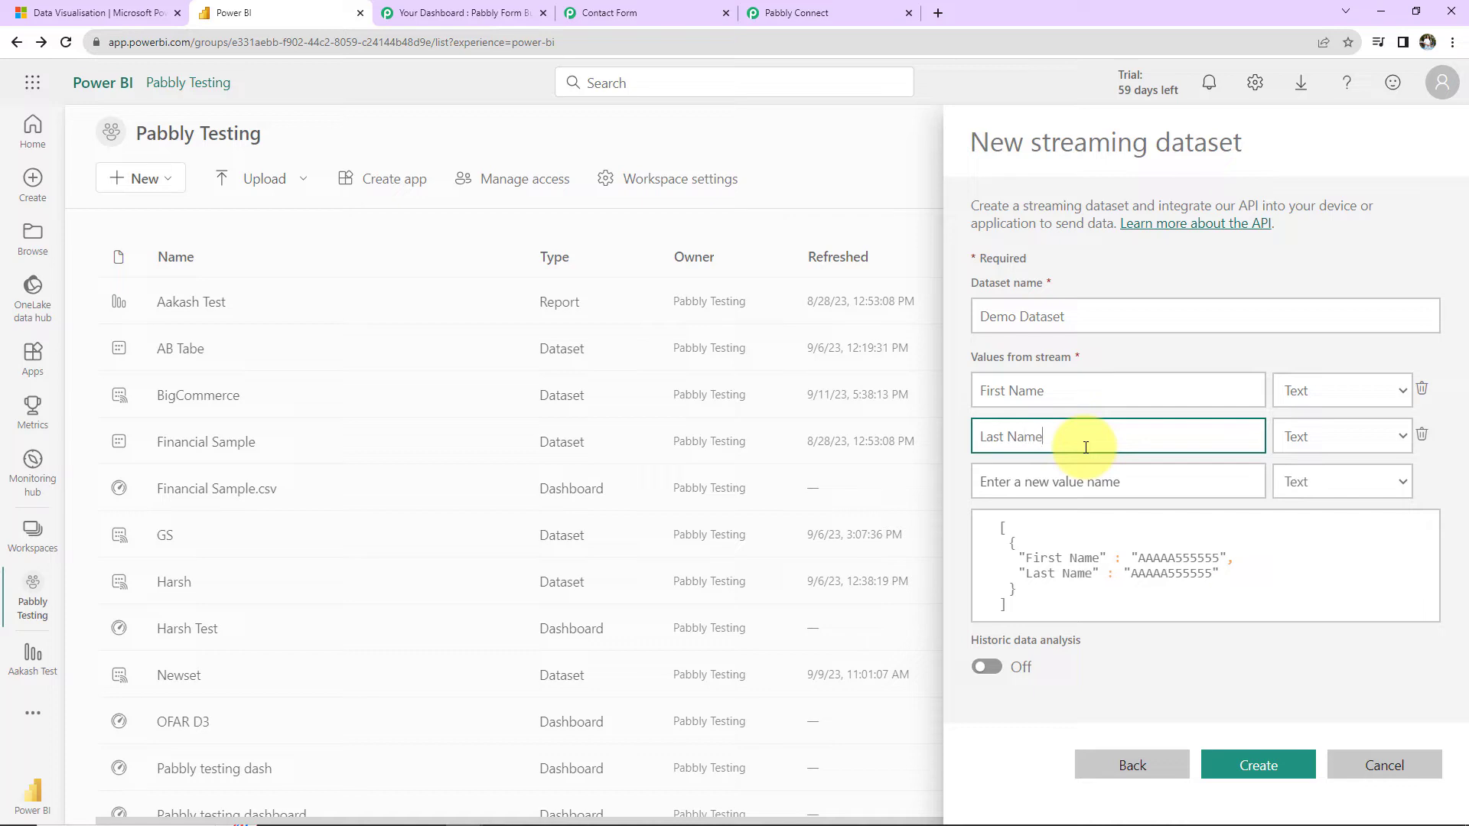
pyautogui.click(1101, 489)
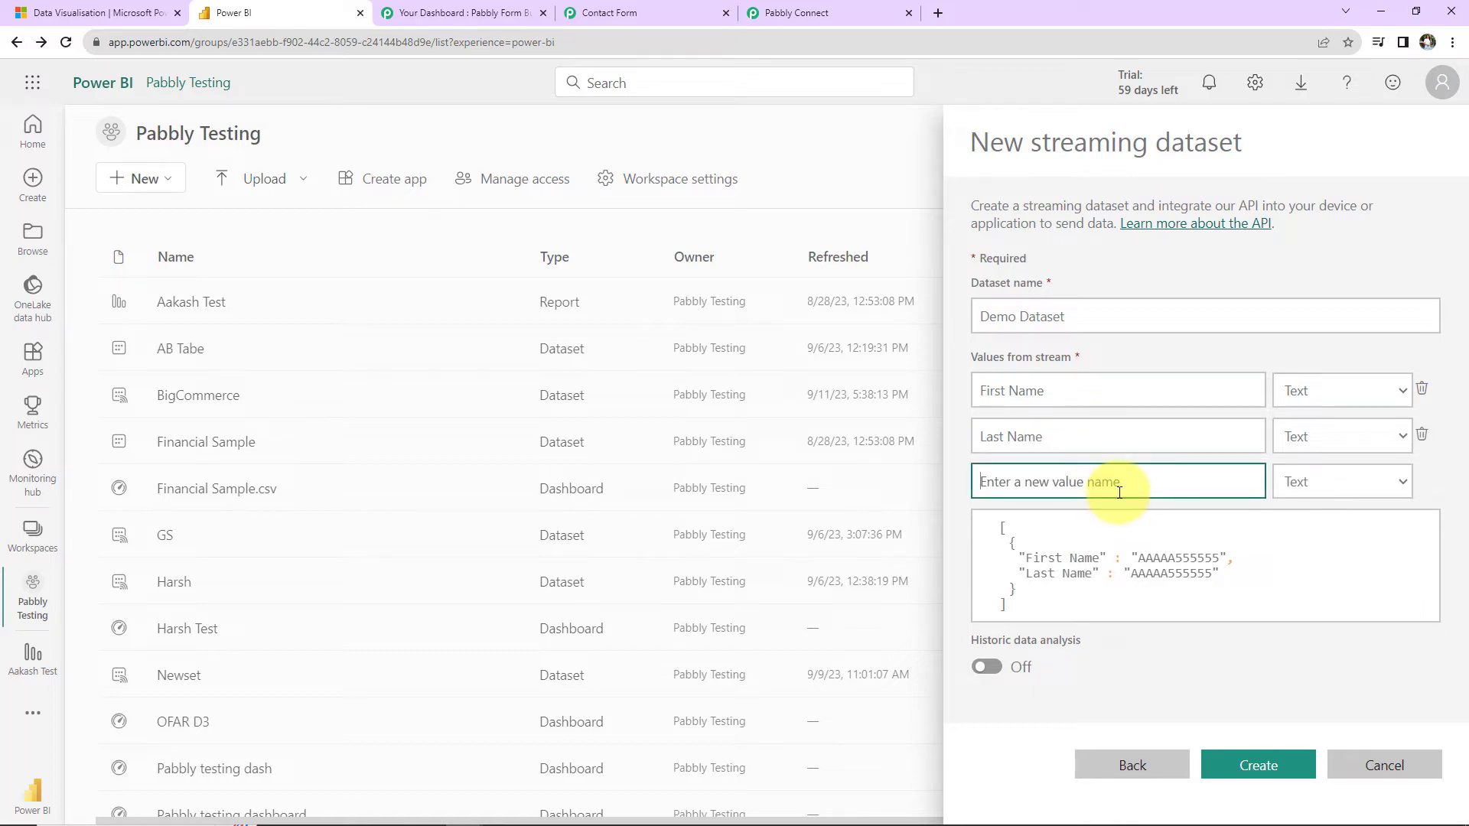
pyautogui.write('Email')
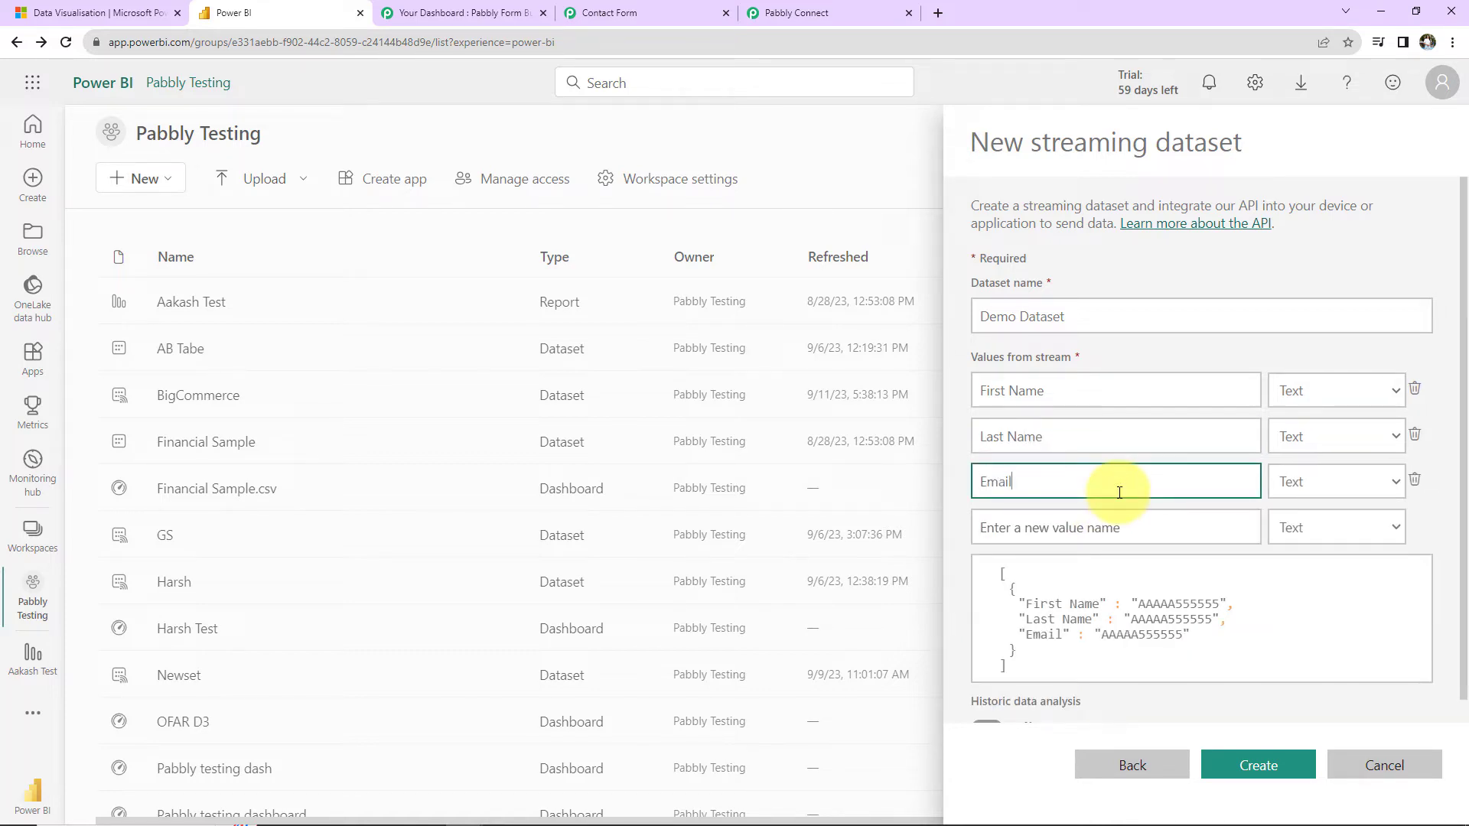
pyautogui.click(1110, 526)
pyautogui.write('Mobi')
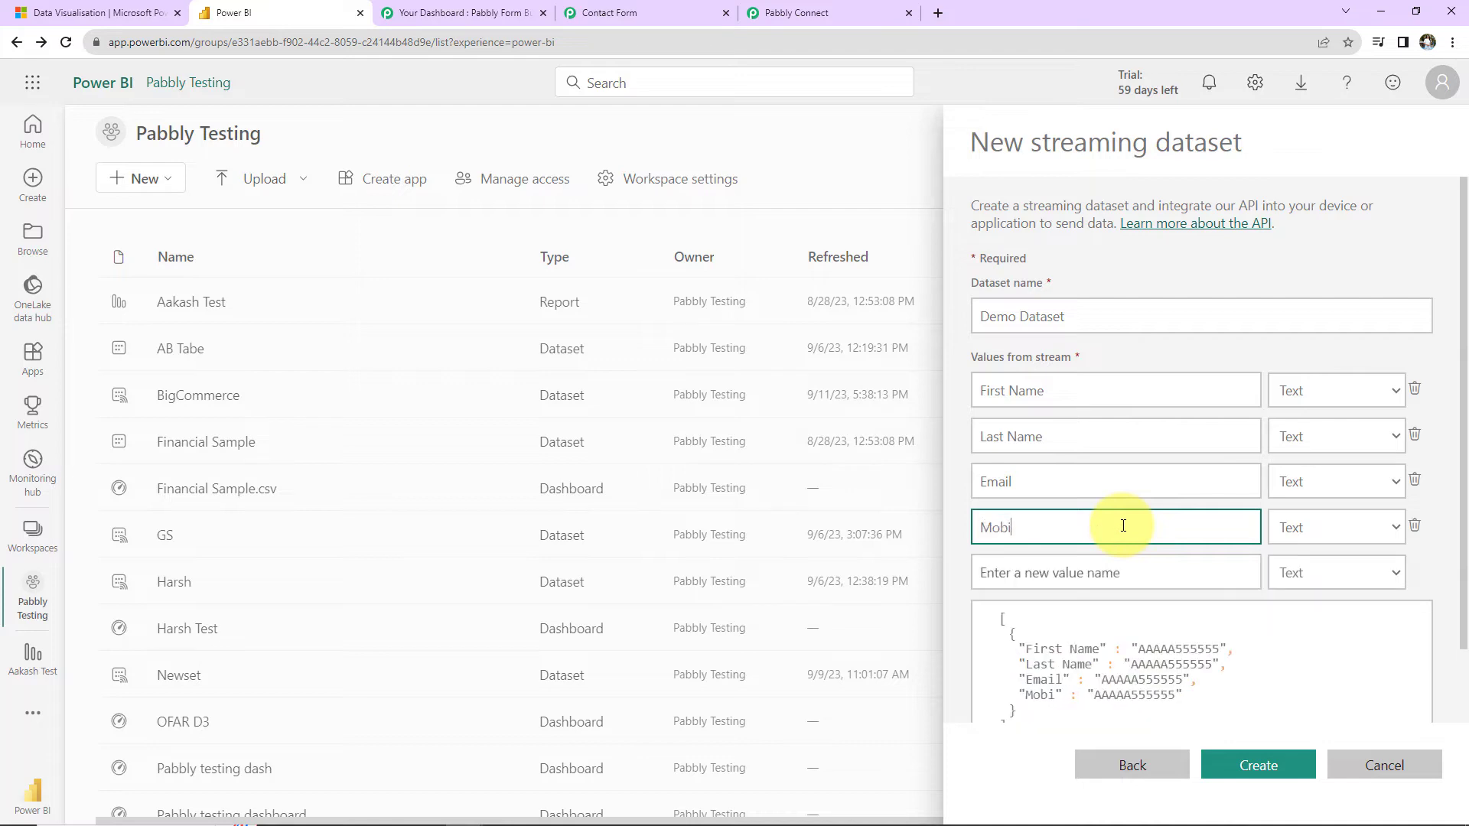
pyautogui.write('le Number')
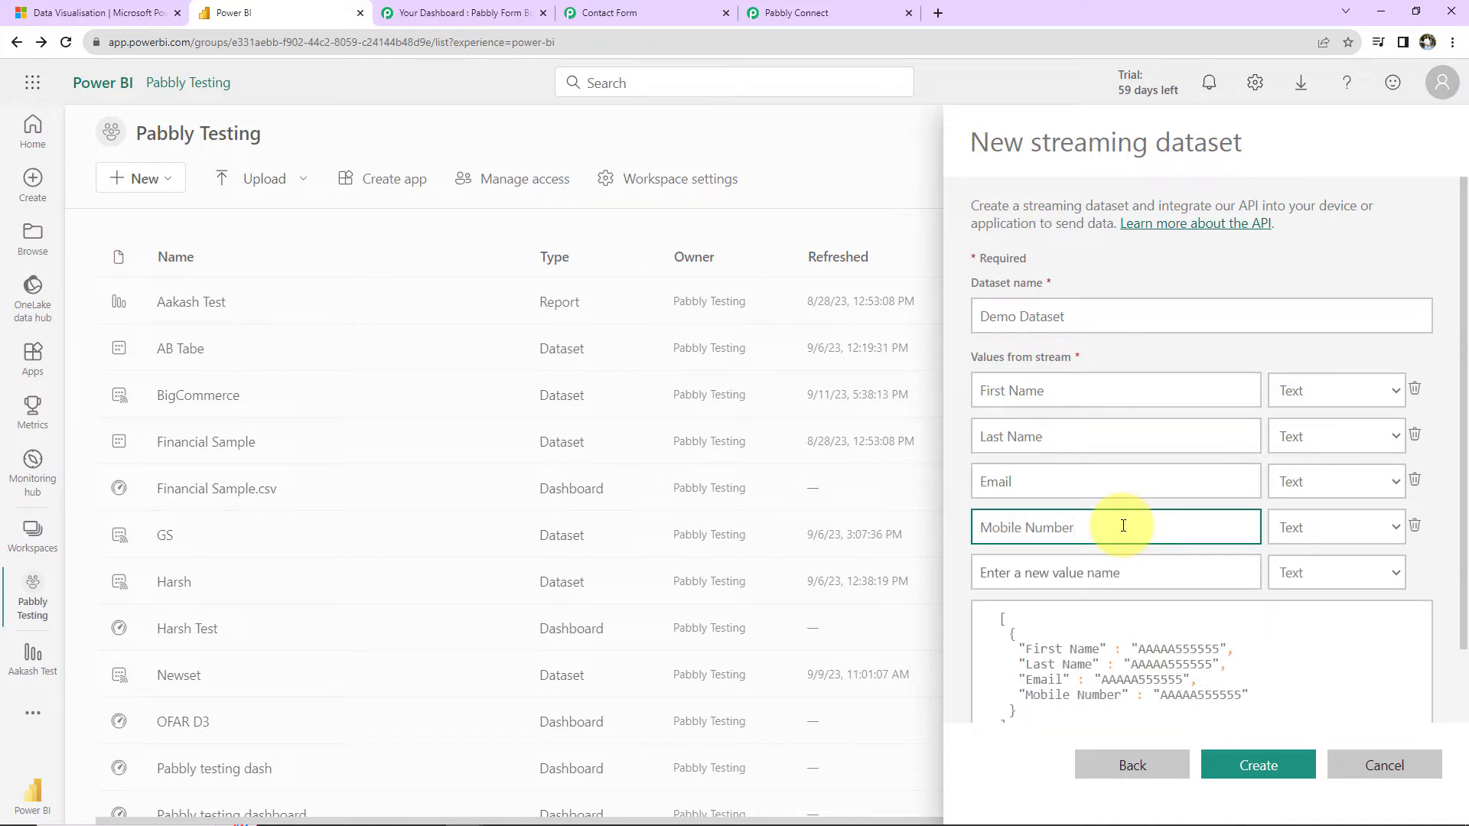
pyautogui.click(1138, 564)
pyautogui.write('City')
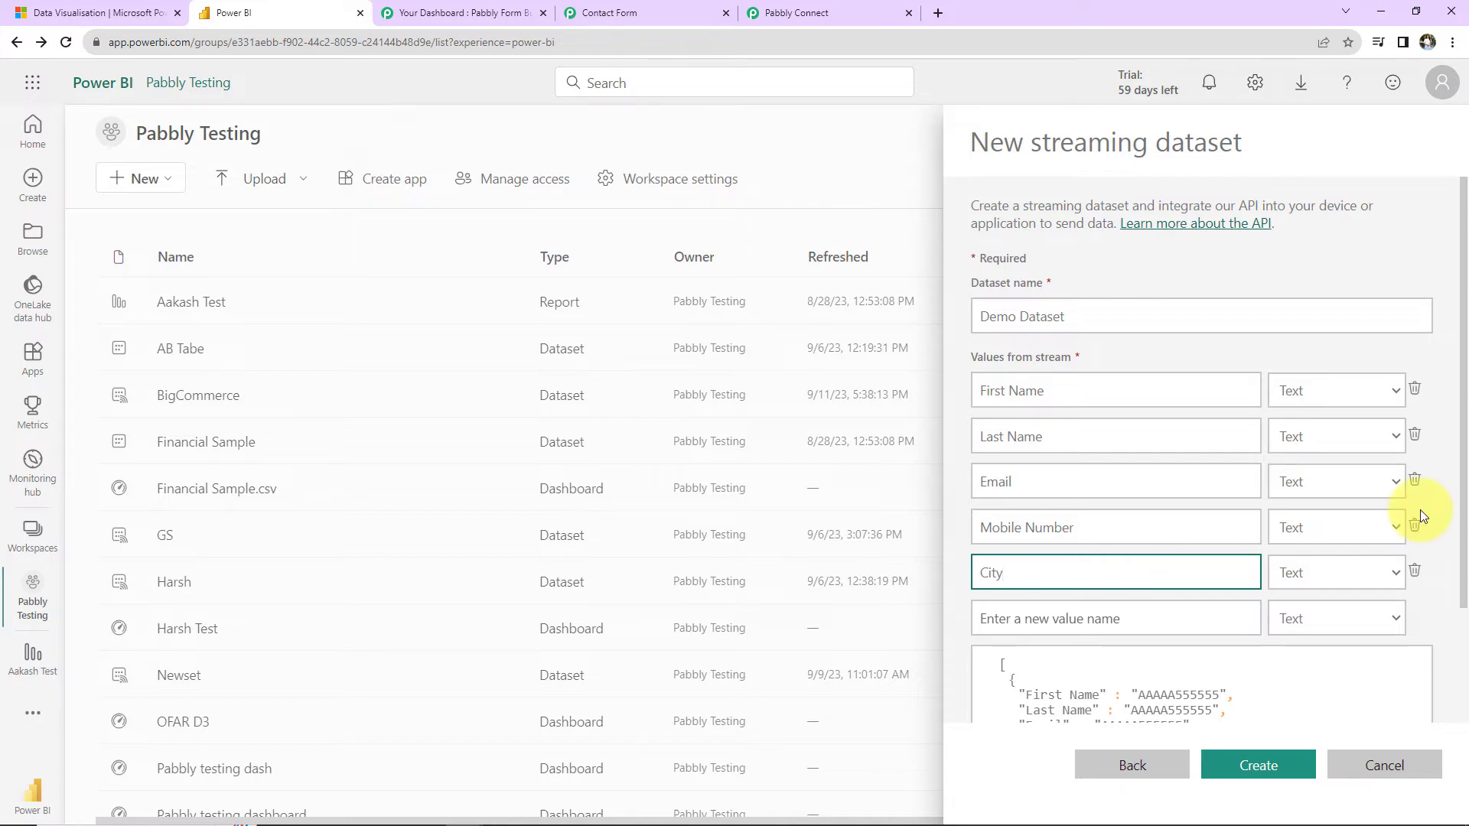
pyautogui.click(1261, 764)
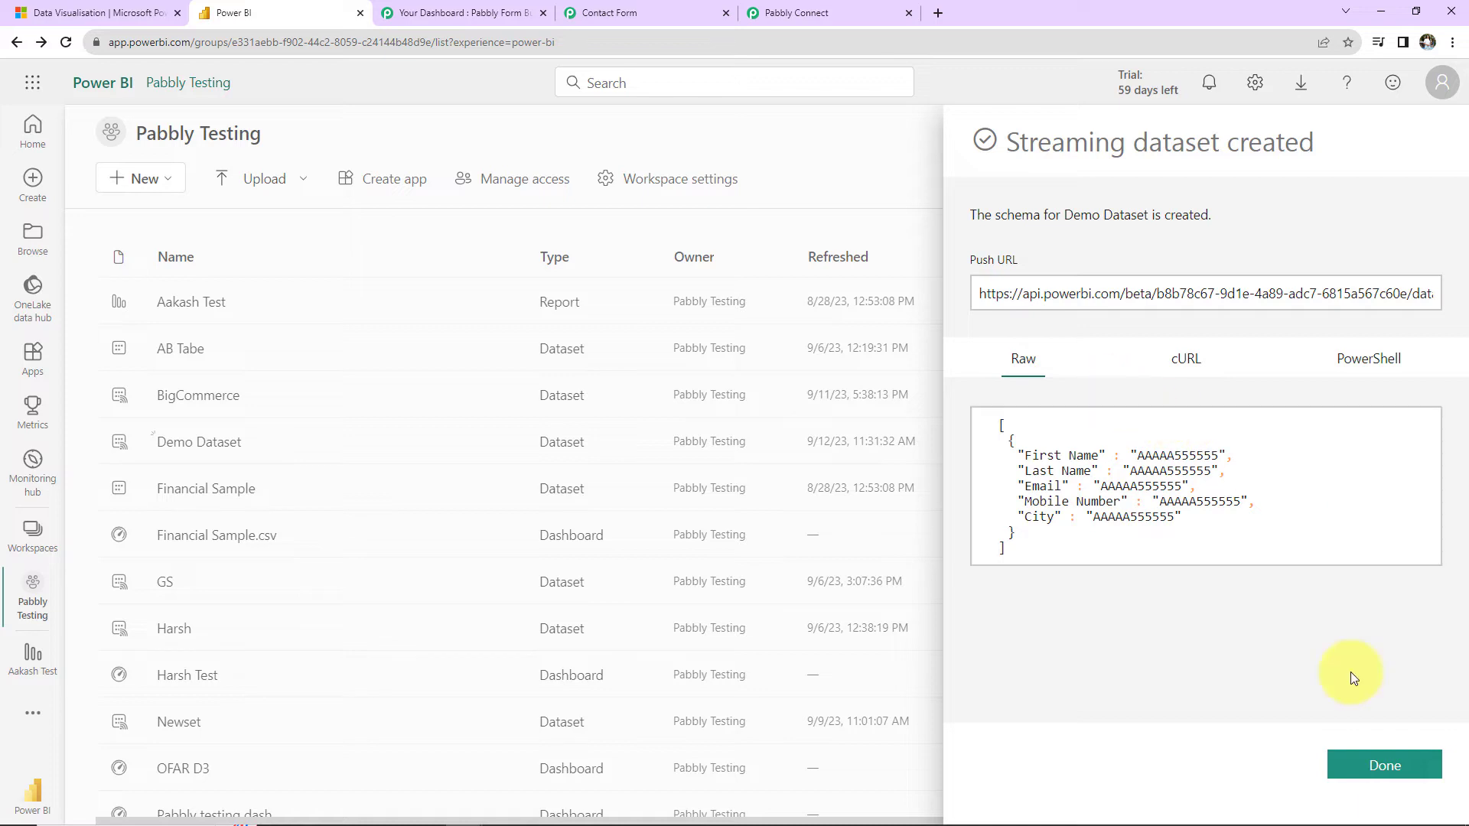
pyautogui.click(1348, 765)
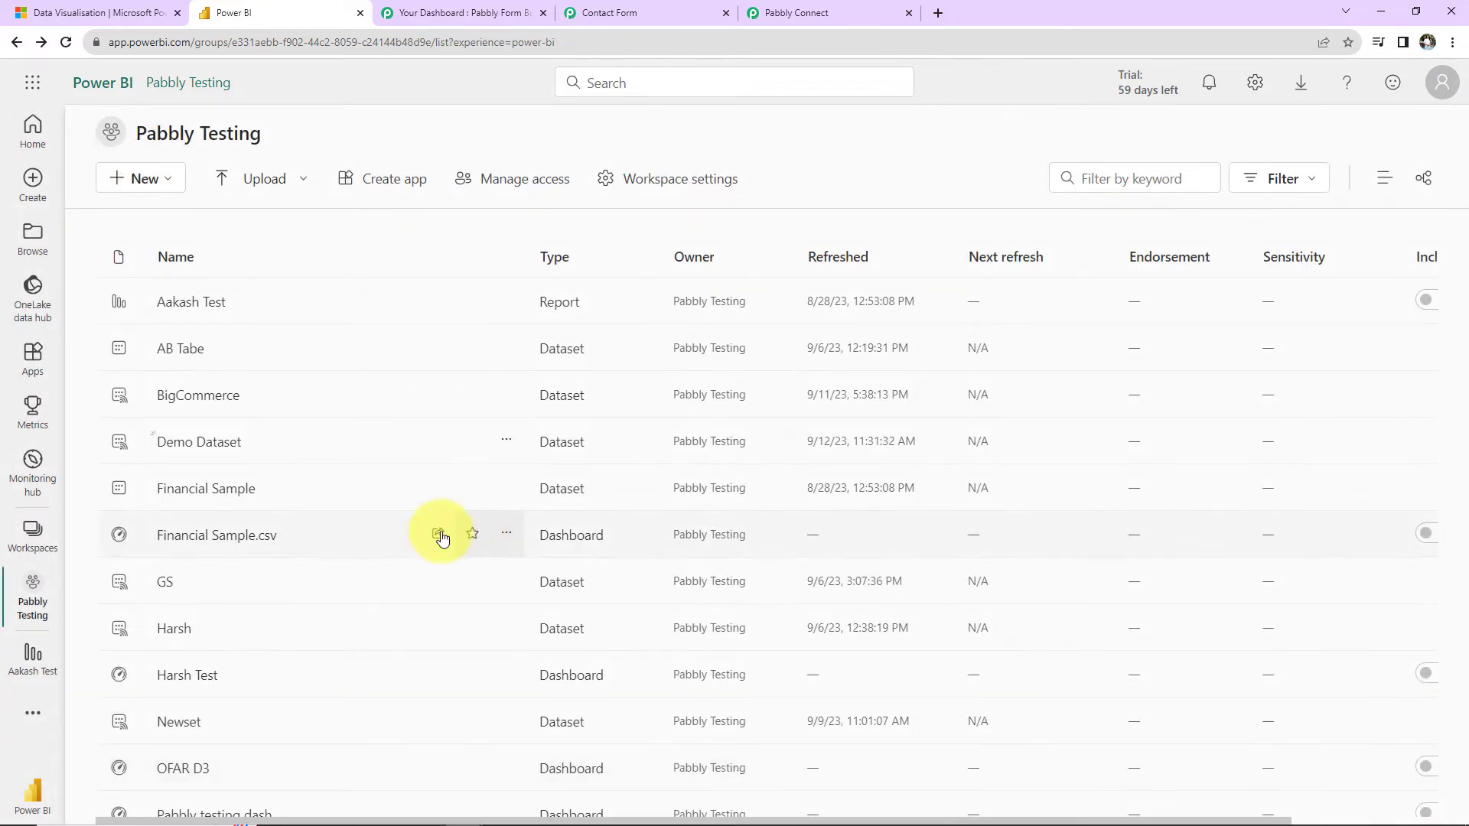
# Edit Demo Dataset to turn on historic data analysis and save the change
pyautogui.click(507, 444)
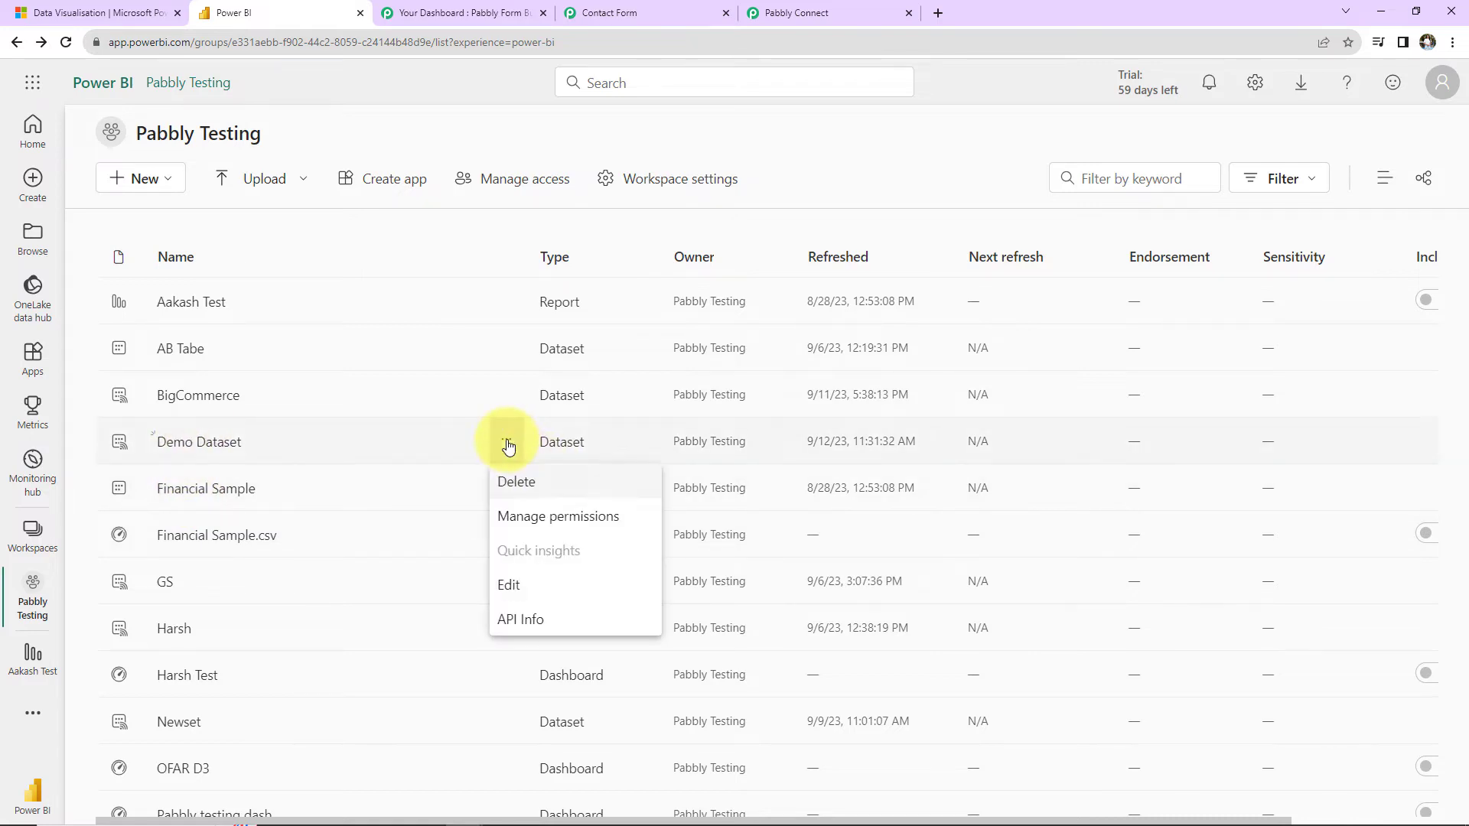
pyautogui.click(515, 586)
pyautogui.scroll(-2, 976, 687)
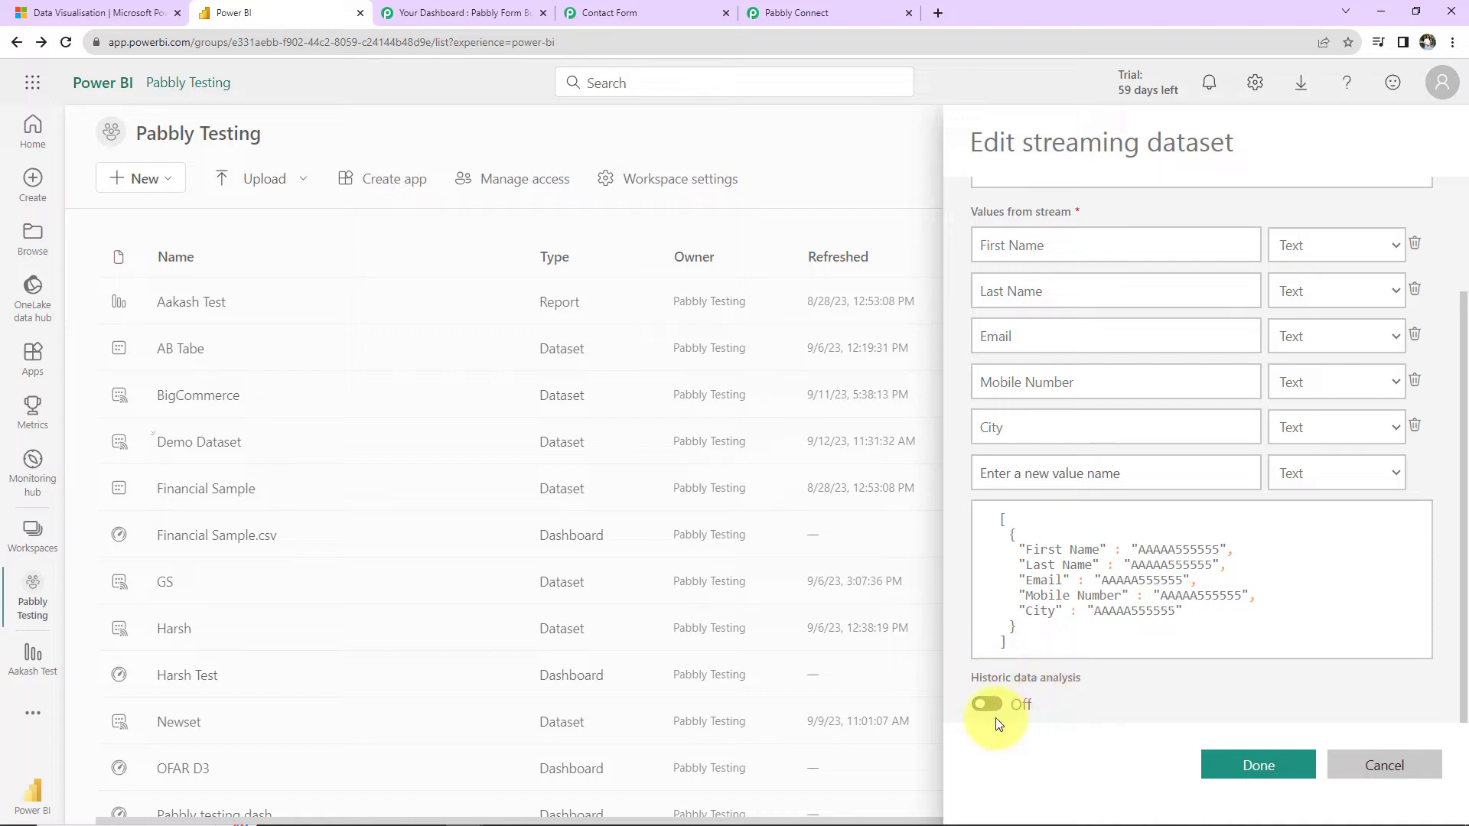
pyautogui.click(984, 705)
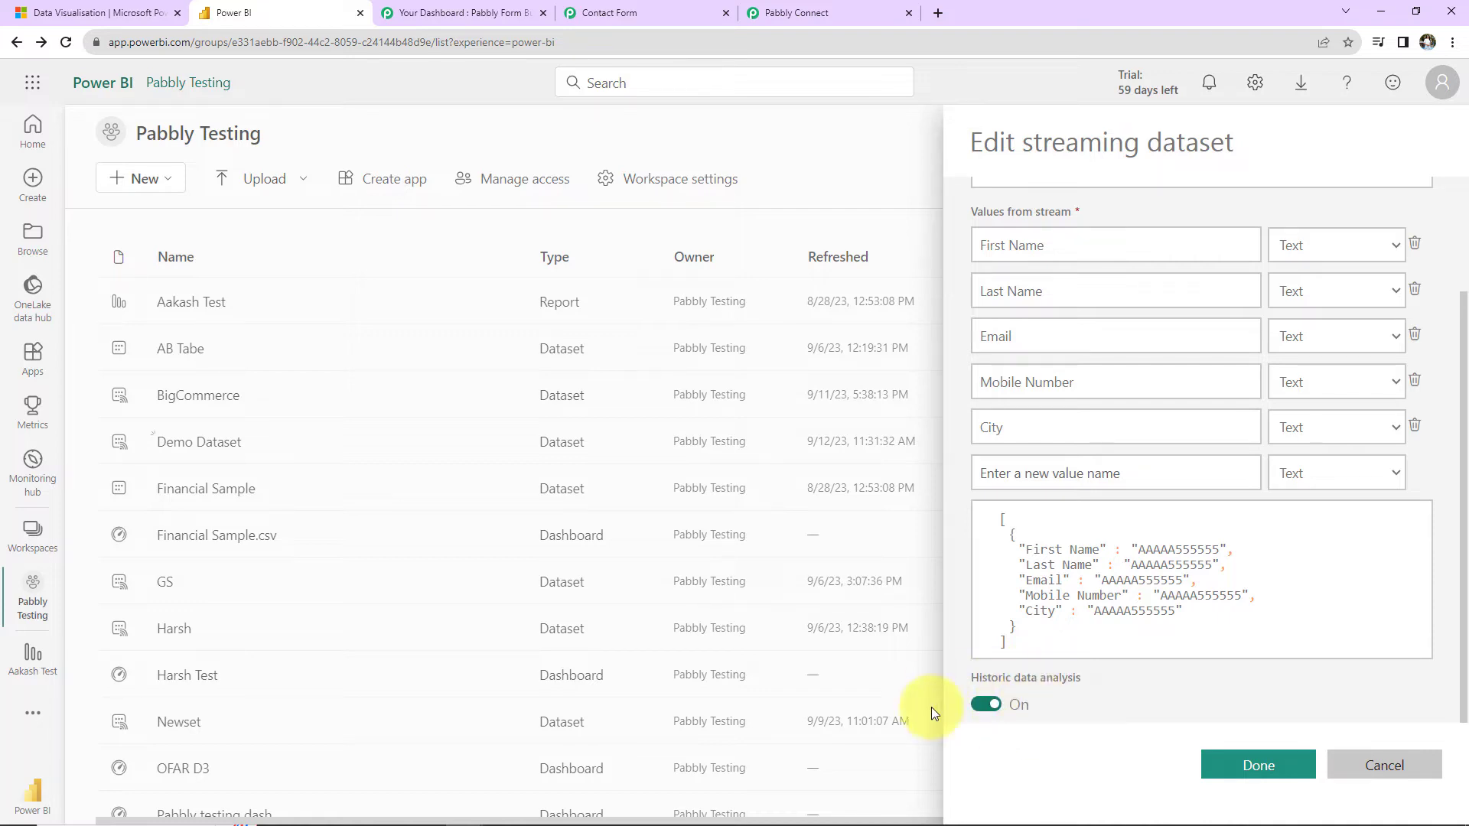
pyautogui.click(1297, 763)
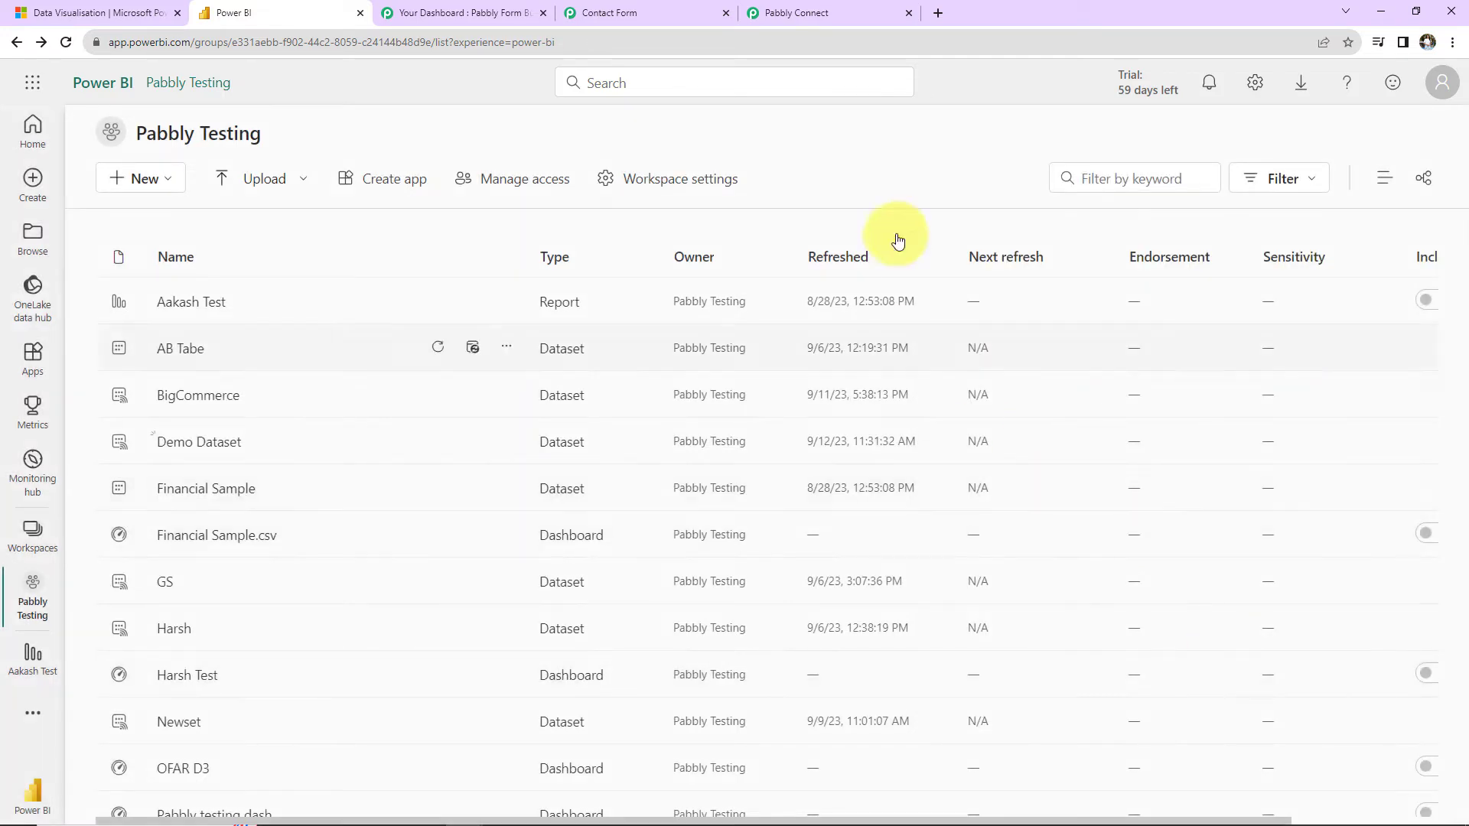
# Return to Pabbly Connect, refresh the action's dataset list and choose Demo Dataset as the Dataset ID
pyautogui.click(818, 19)
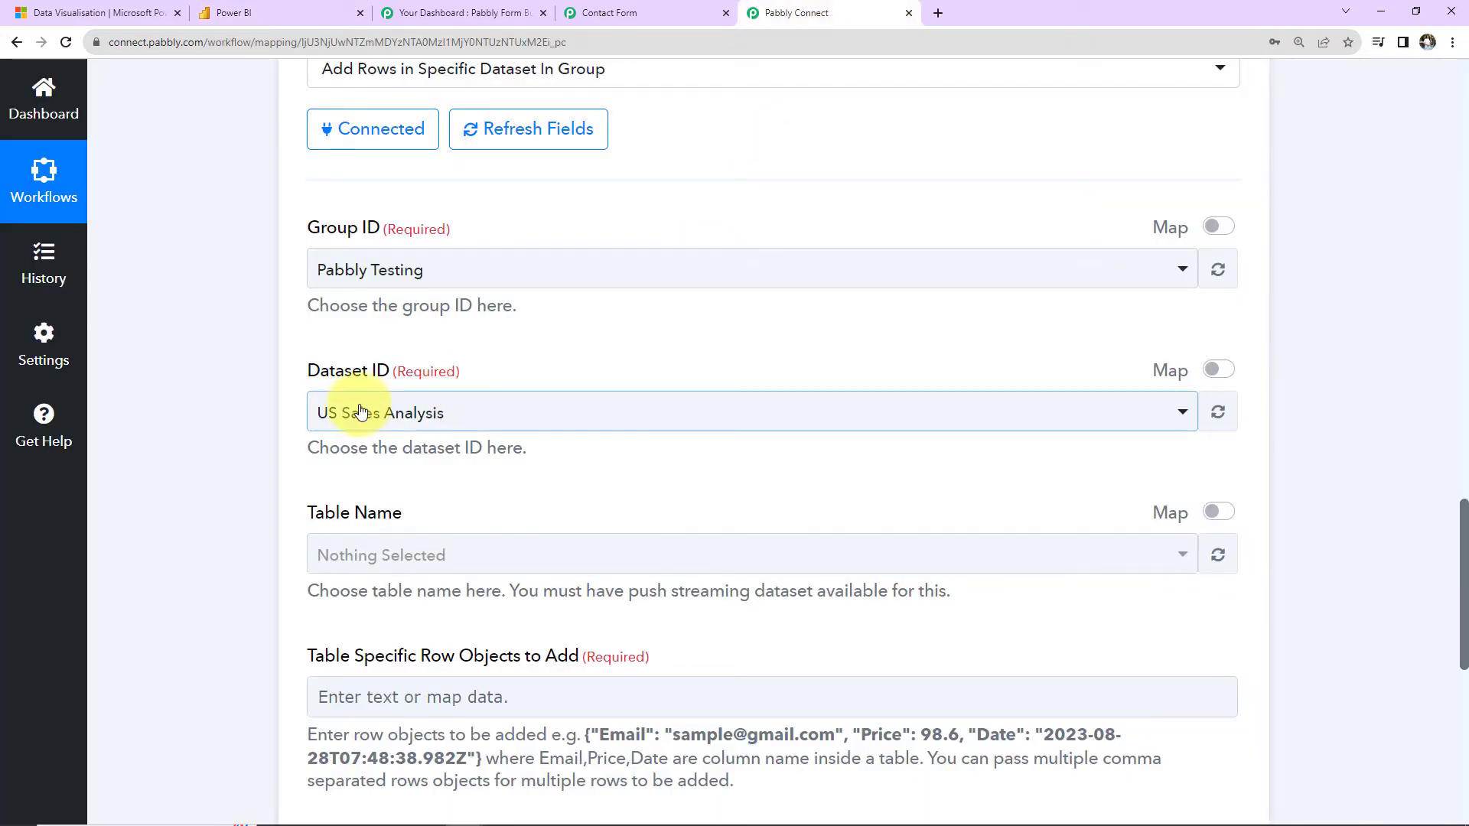
pyautogui.click(1221, 412)
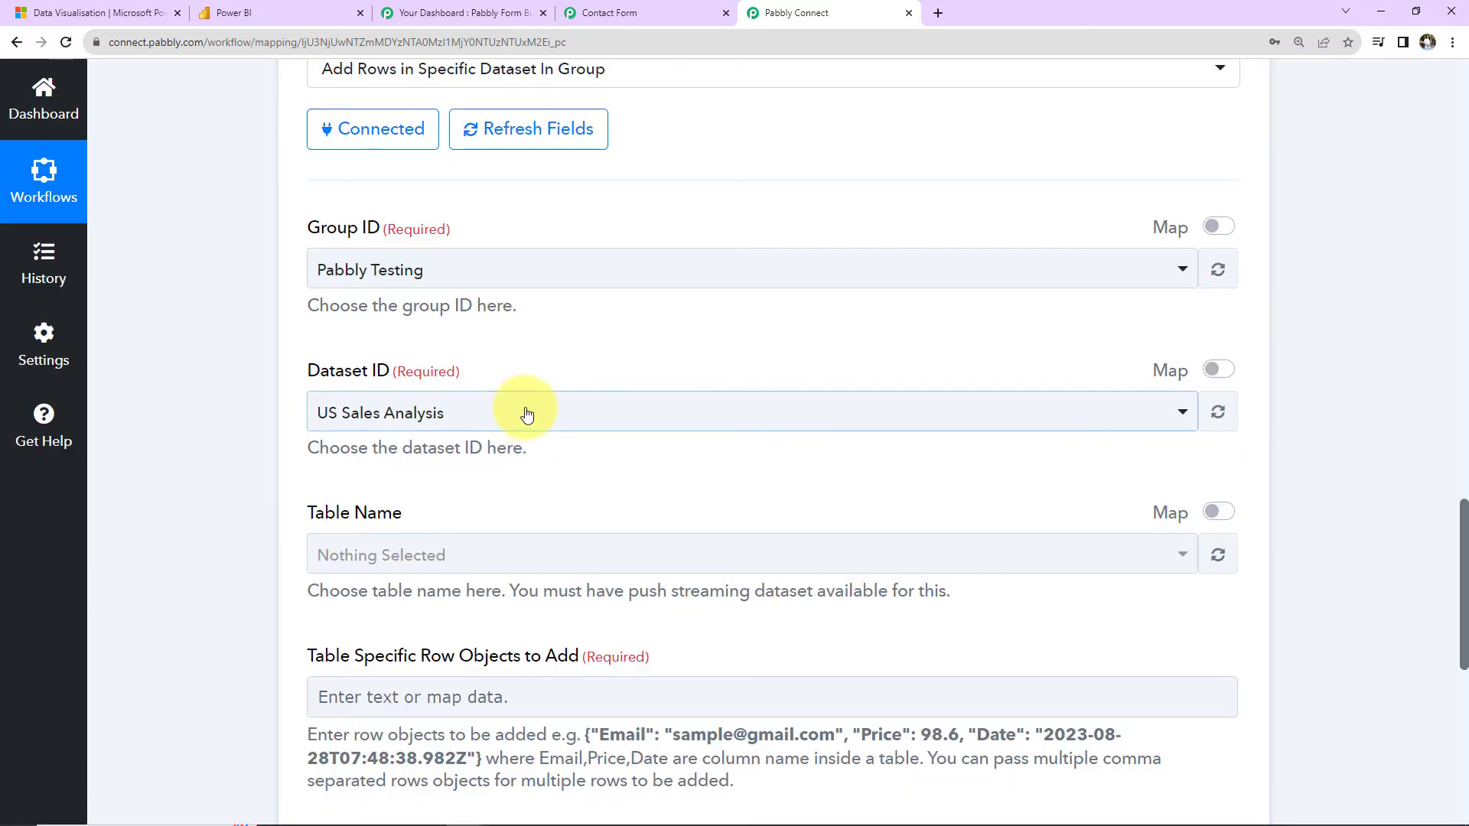
pyautogui.click(526, 414)
pyautogui.scroll(-5, 318, 740)
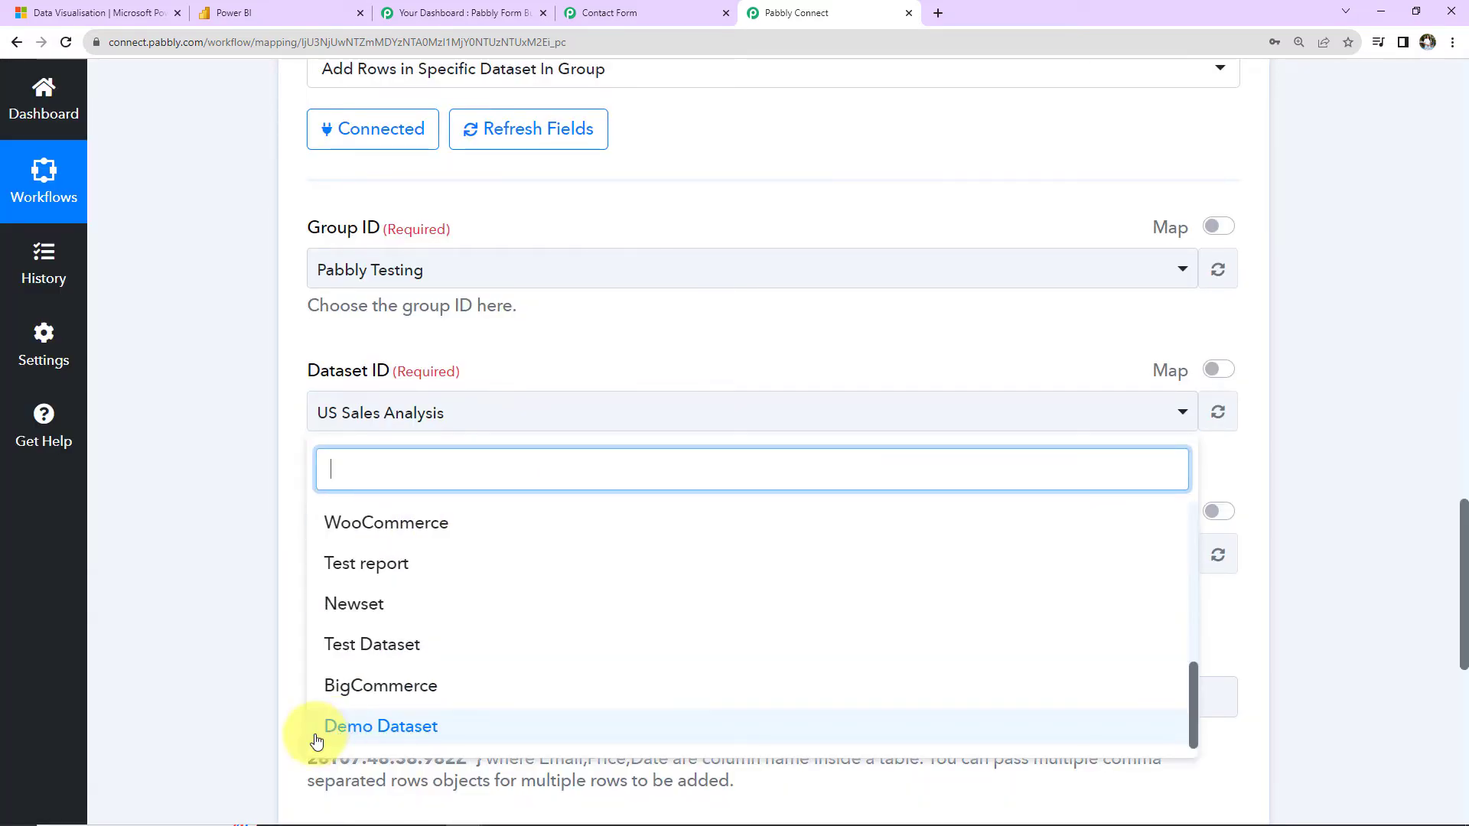
pyautogui.click(369, 740)
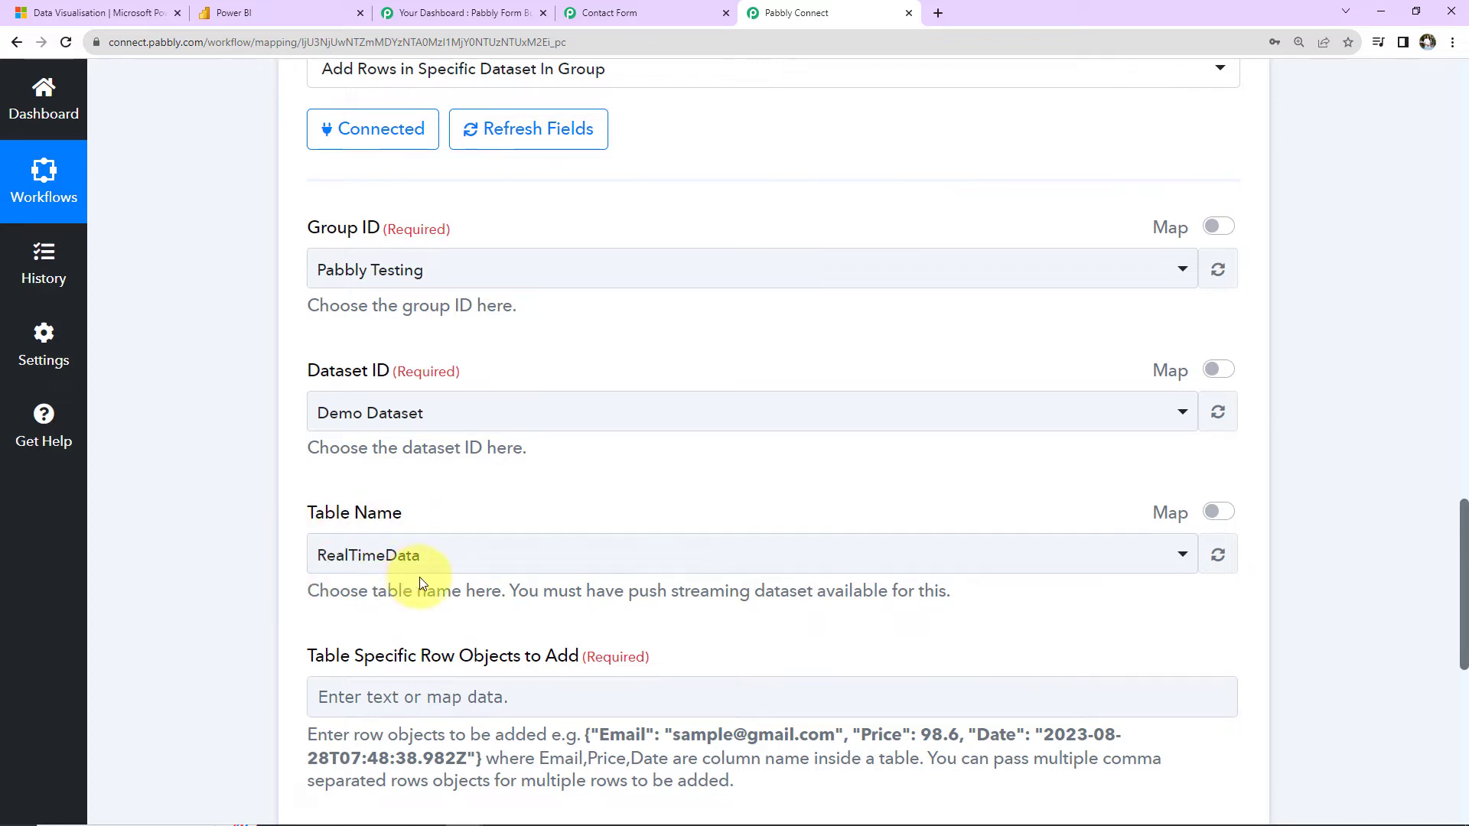
# Switch to Power BI, create a report from Demo Dataset and expand its RealTimeData table
pyautogui.click(253, 15)
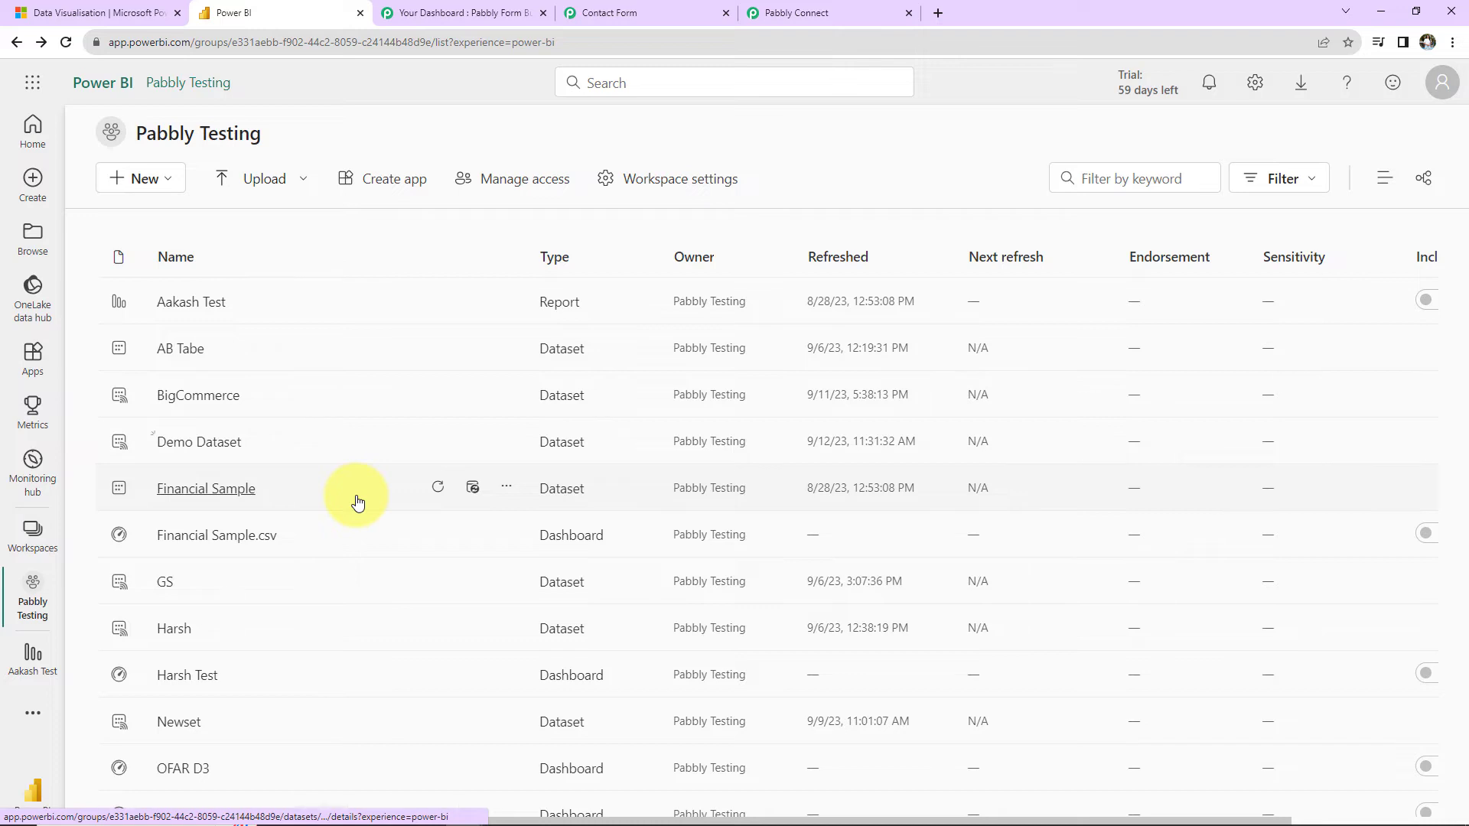
pyautogui.click(505, 442)
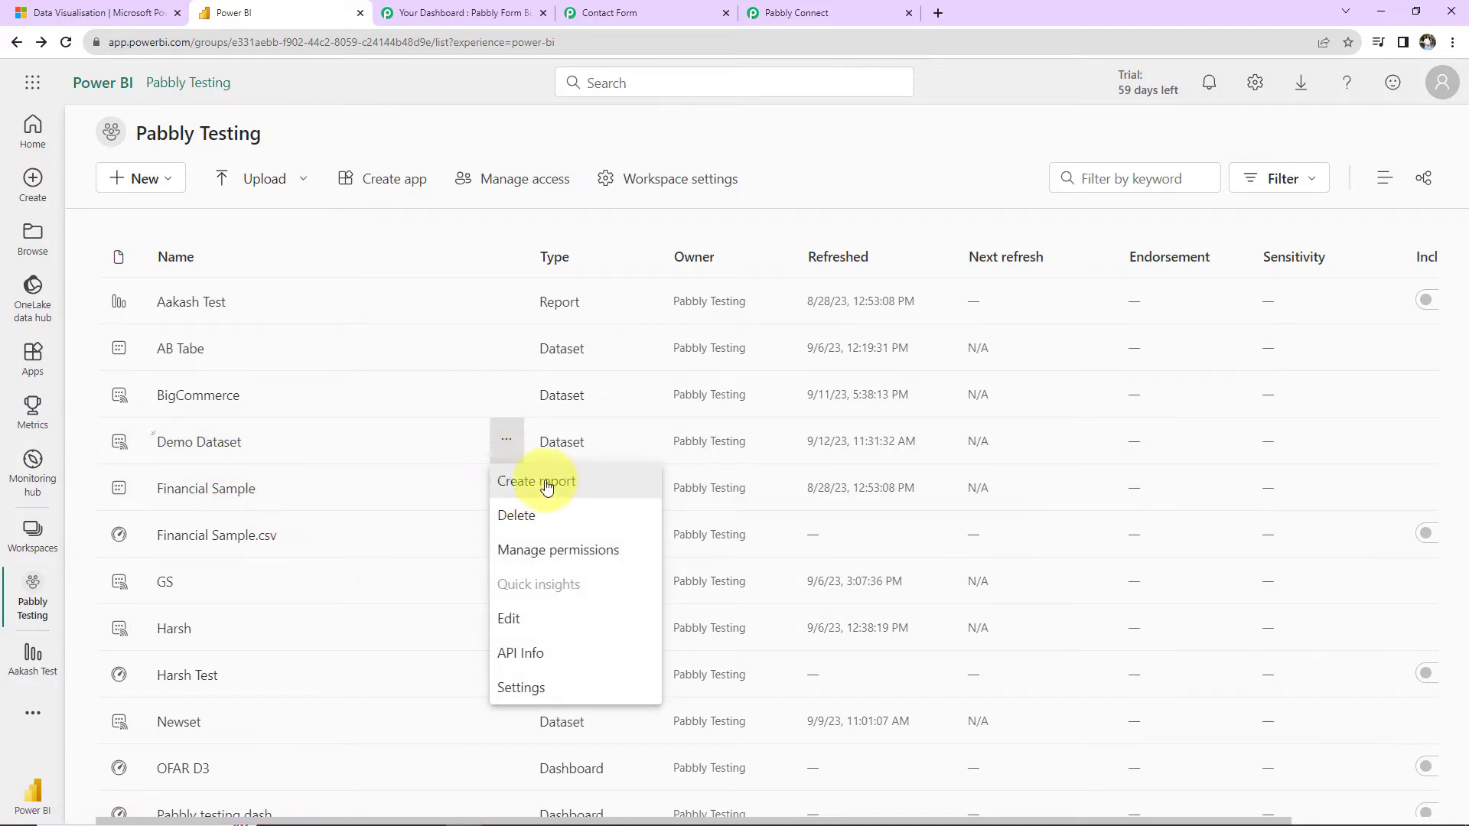
pyautogui.click(546, 488)
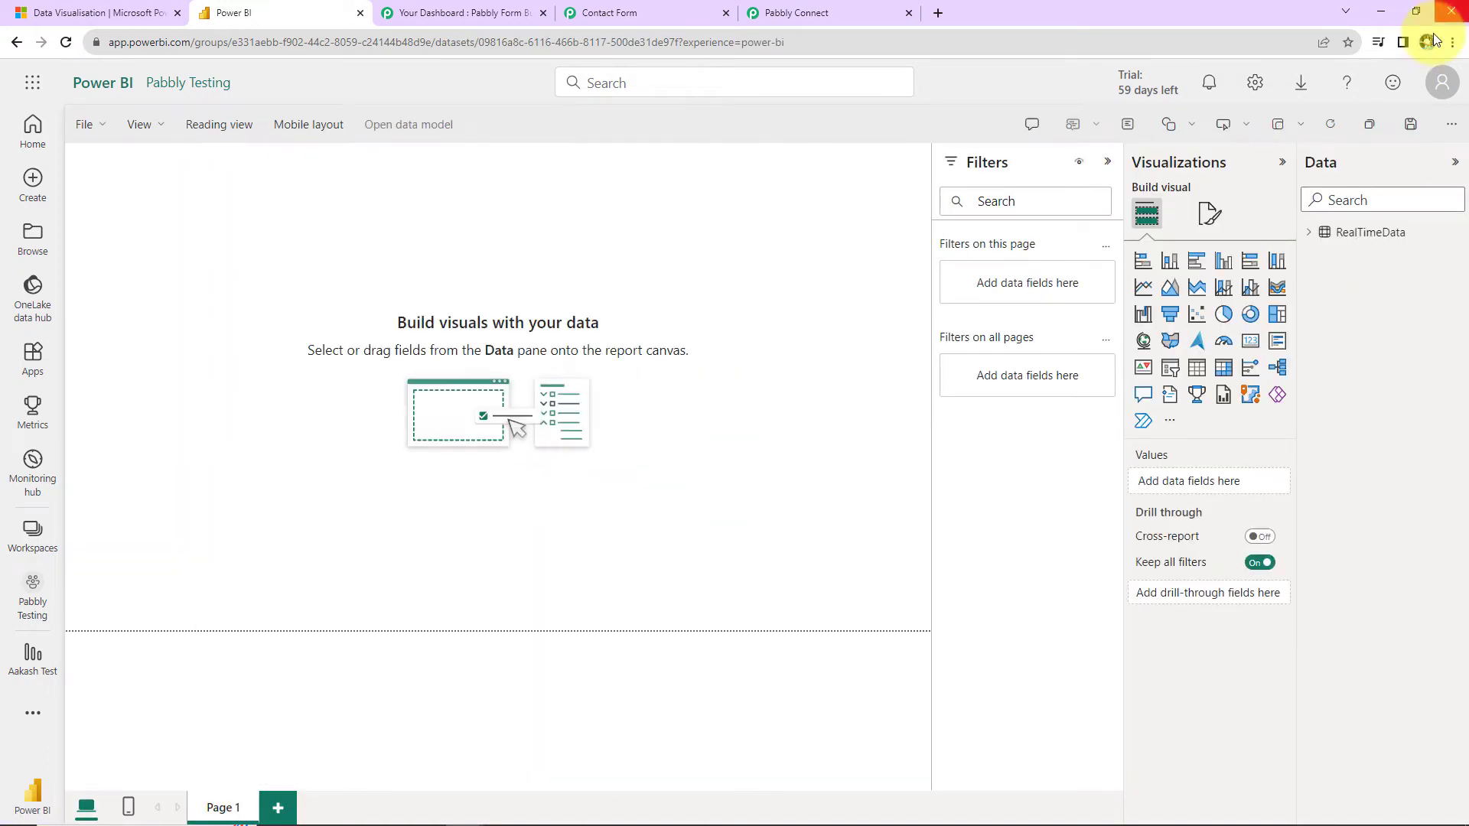
pyautogui.click(1370, 233)
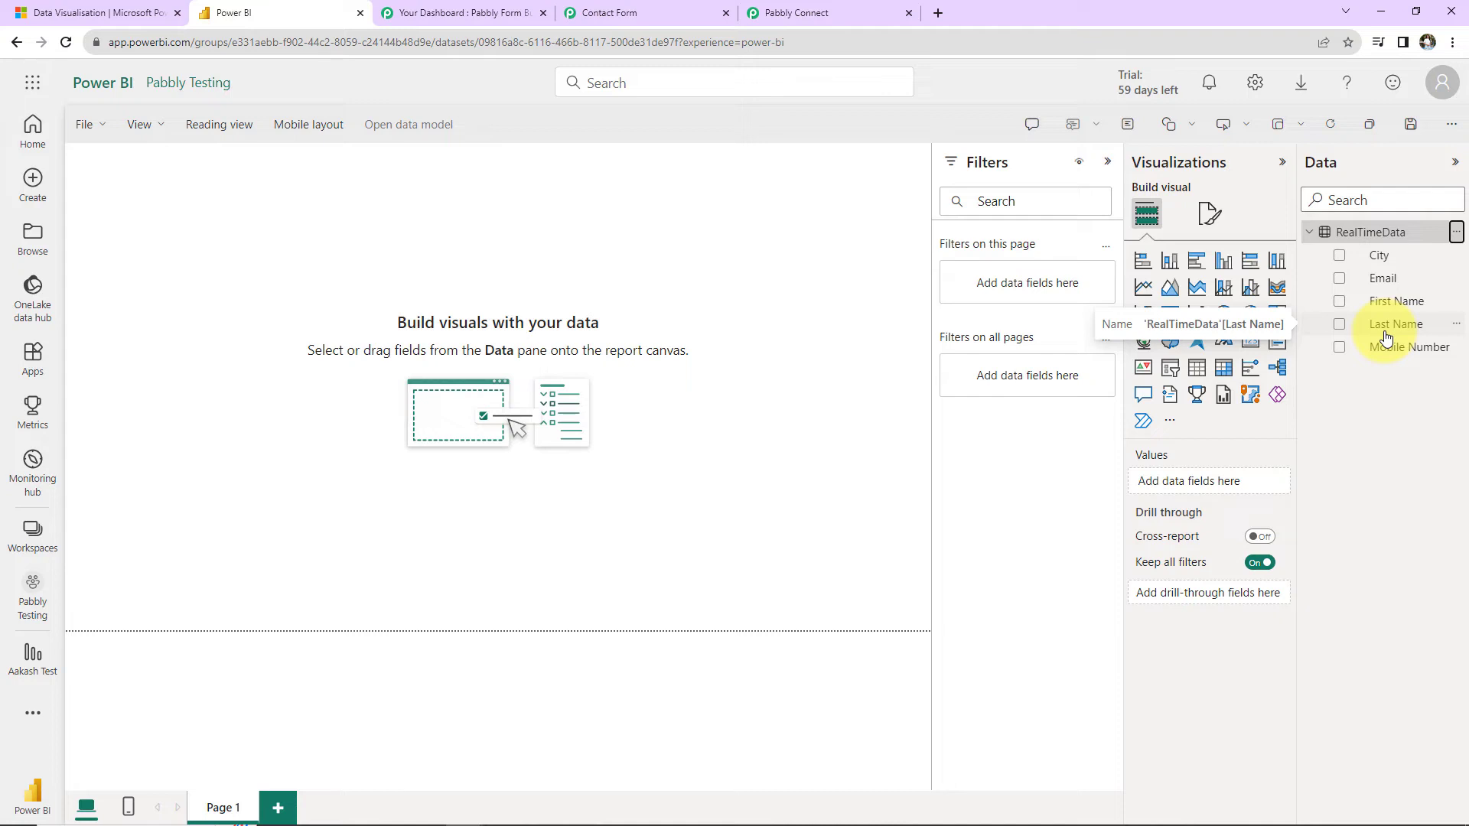
# Add First Name, Last Name, Mobile Number, Email and City as columns of a table visual and show it in focus mode
pyautogui.click(1340, 301)
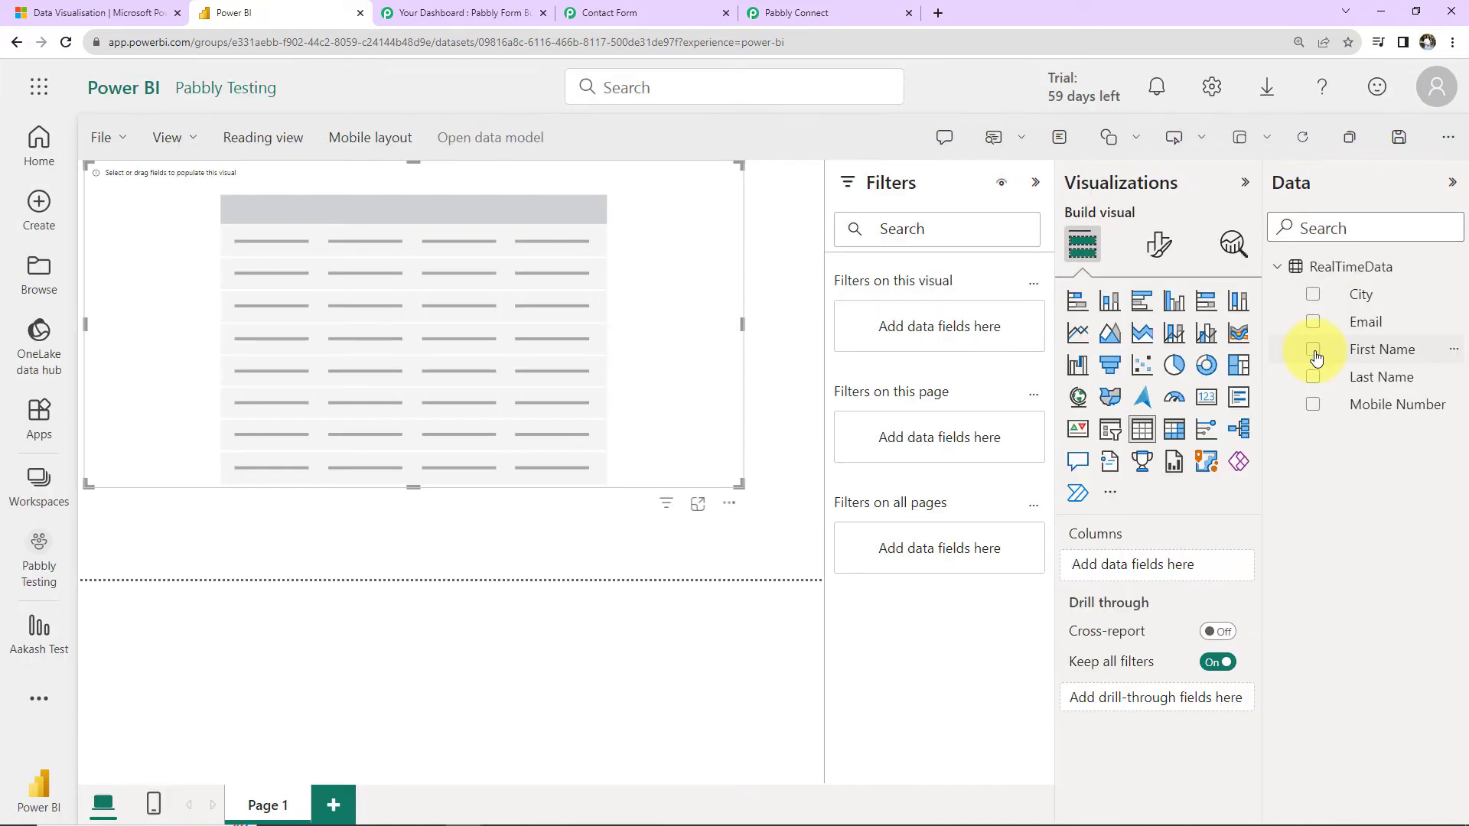
pyautogui.click(1313, 351)
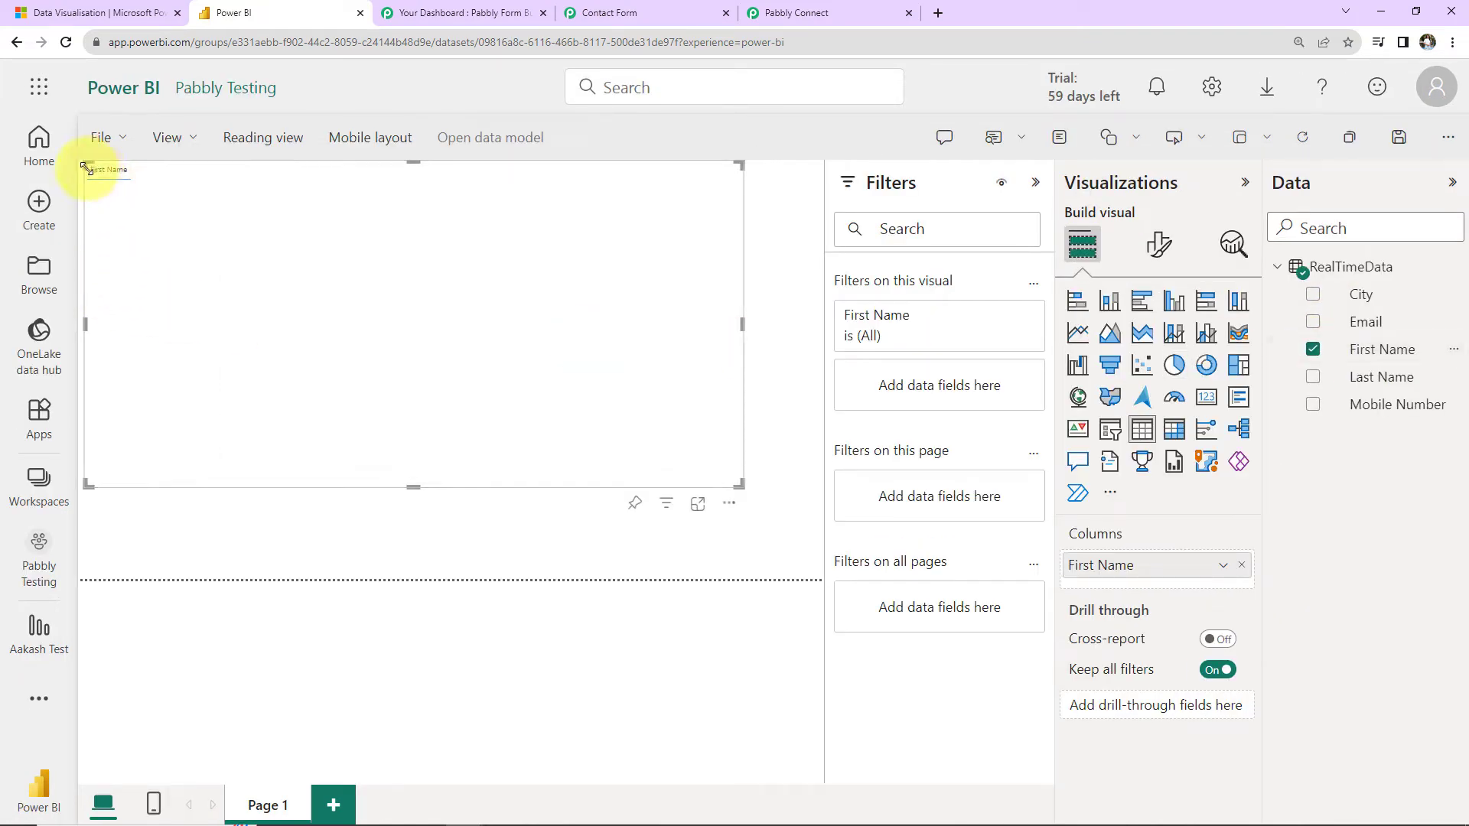
pyautogui.click(1313, 378)
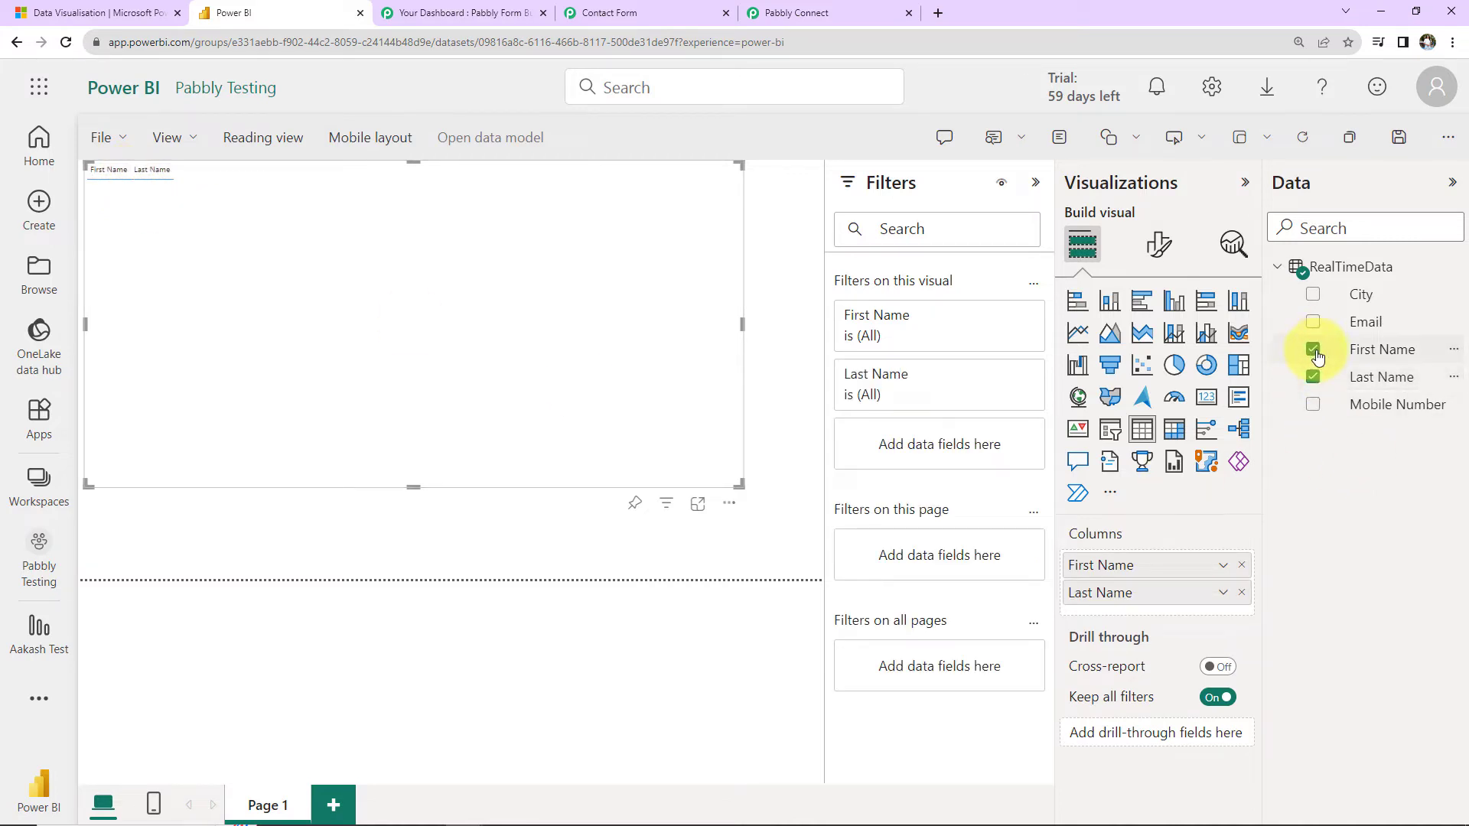
pyautogui.click(1312, 405)
pyautogui.click(1314, 323)
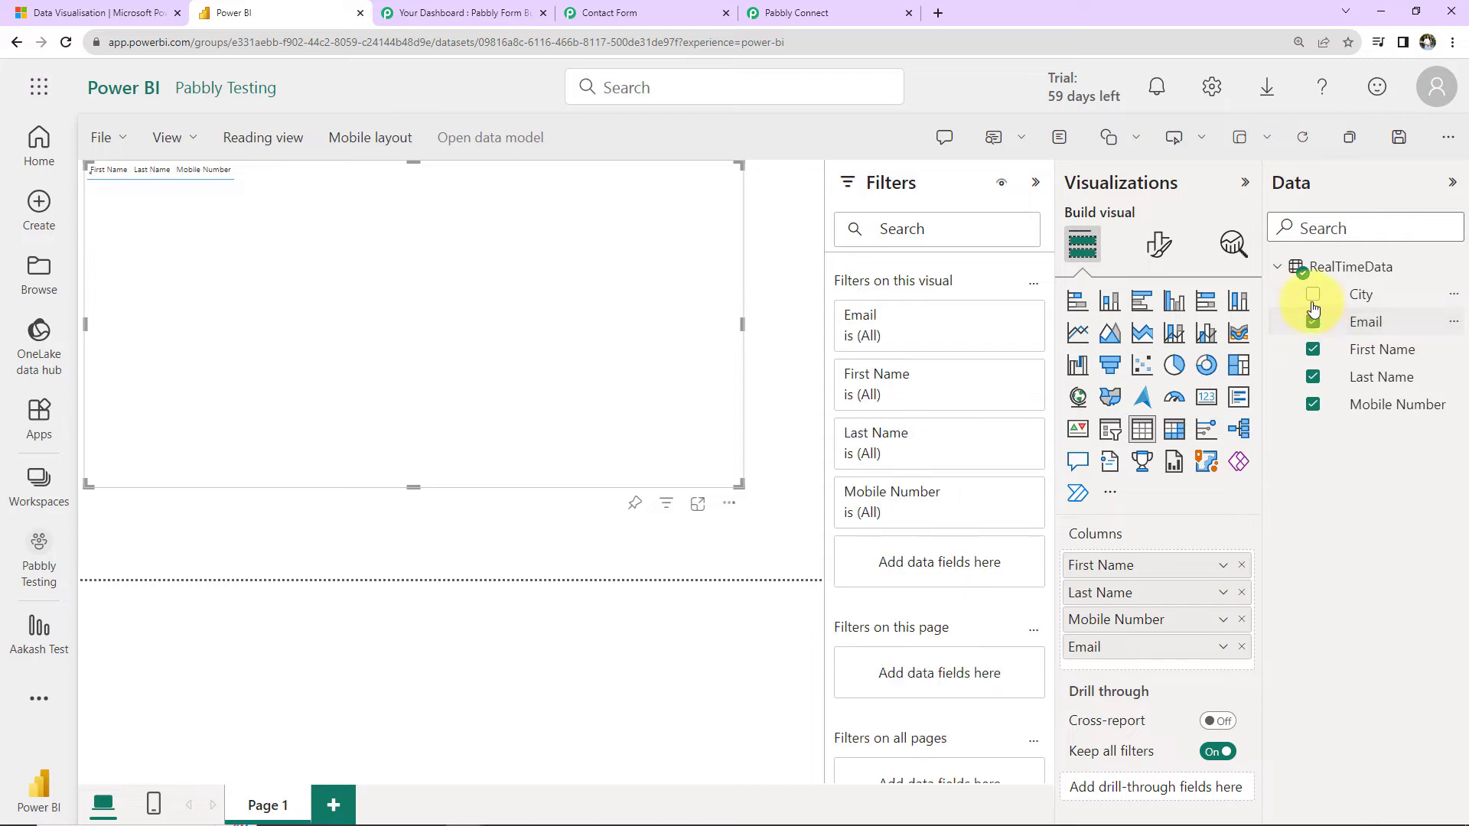
pyautogui.click(1313, 297)
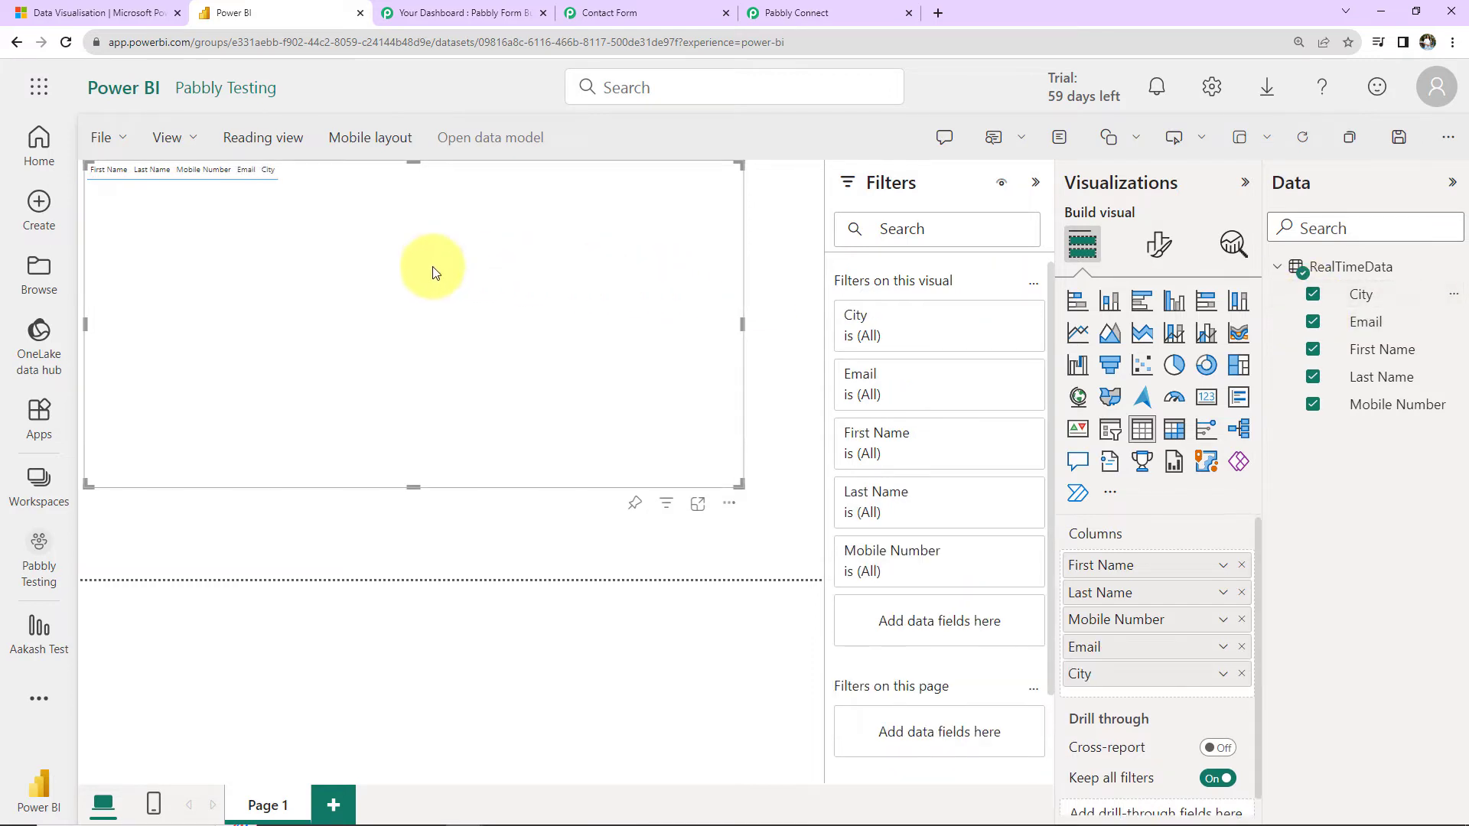
pyautogui.click(697, 507)
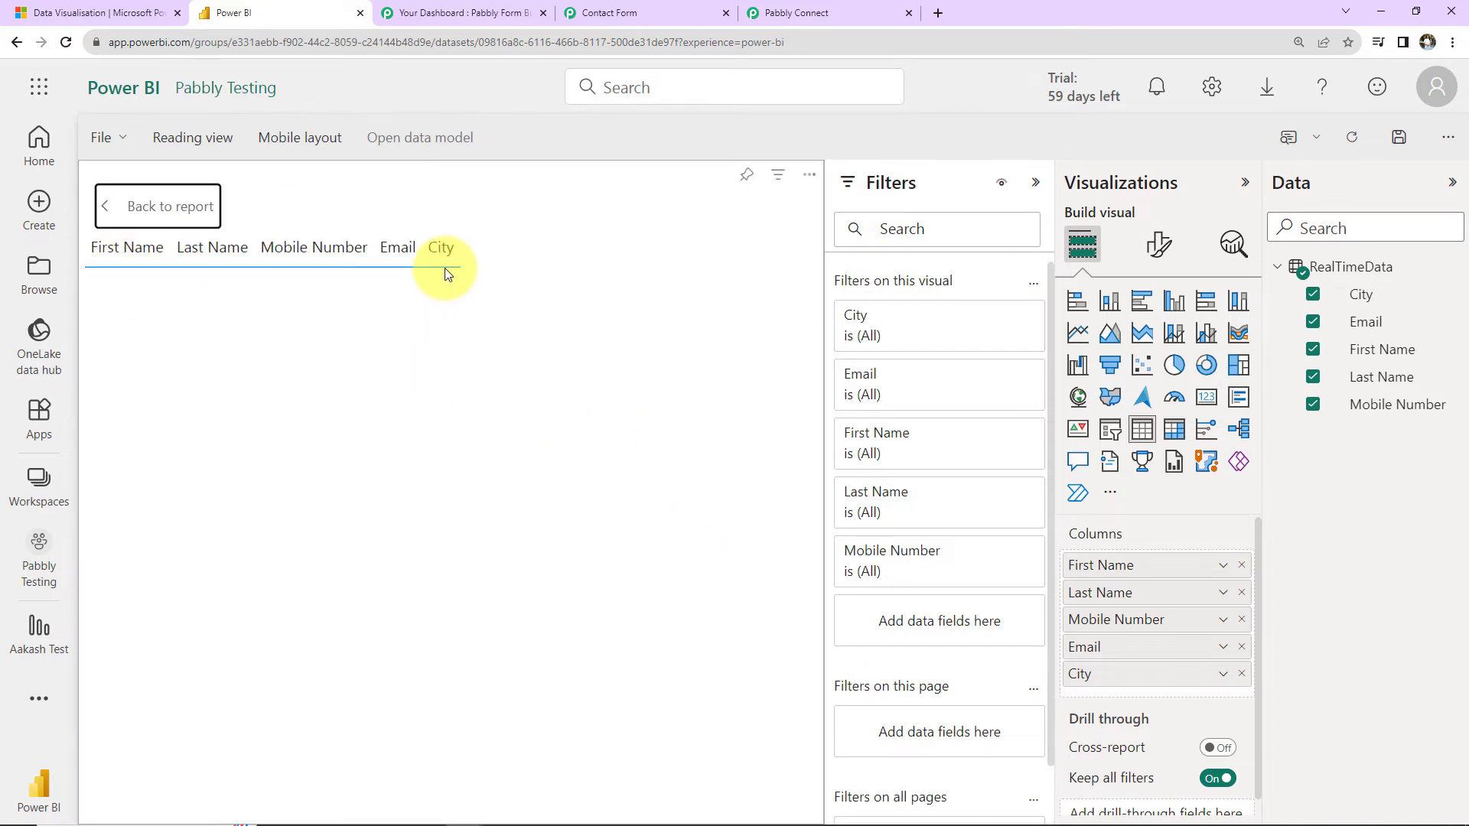
# Return to Pabbly Connect and insert an empty "First Name":"" pair before Email in the table-specific row object
pyautogui.click(802, 14)
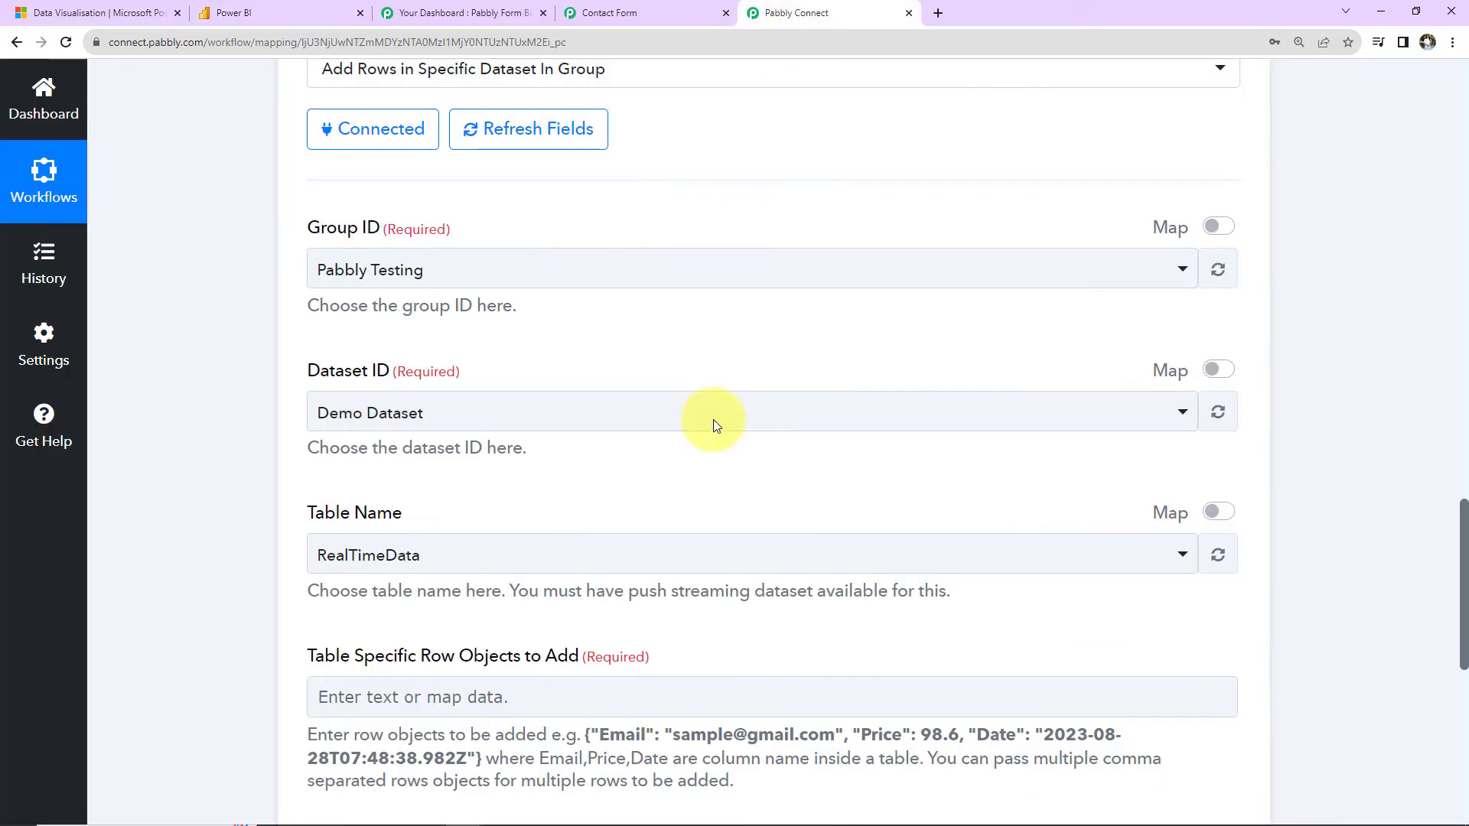
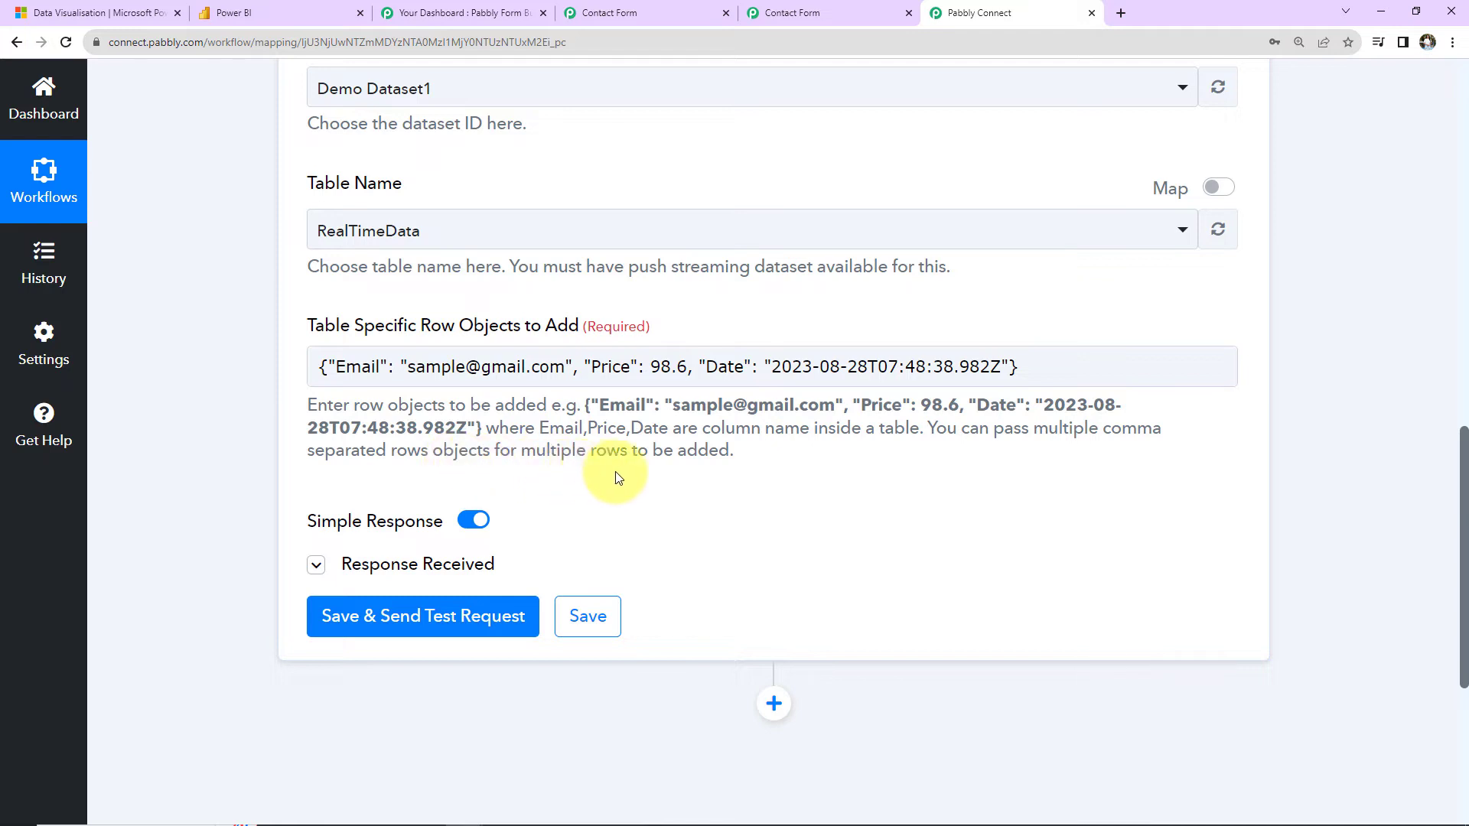
pyautogui.click(364, 368)
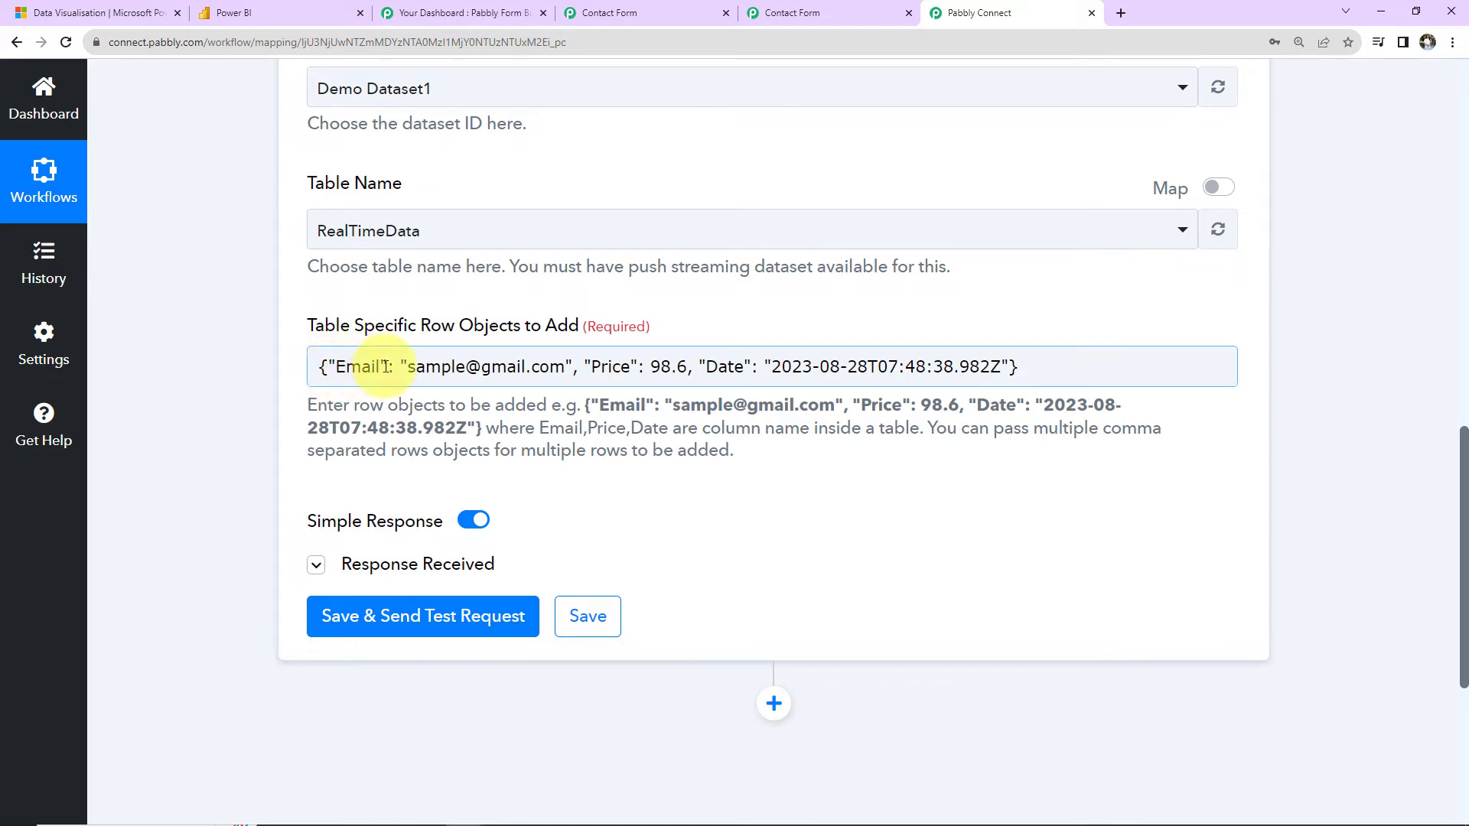
pyautogui.click(330, 366)
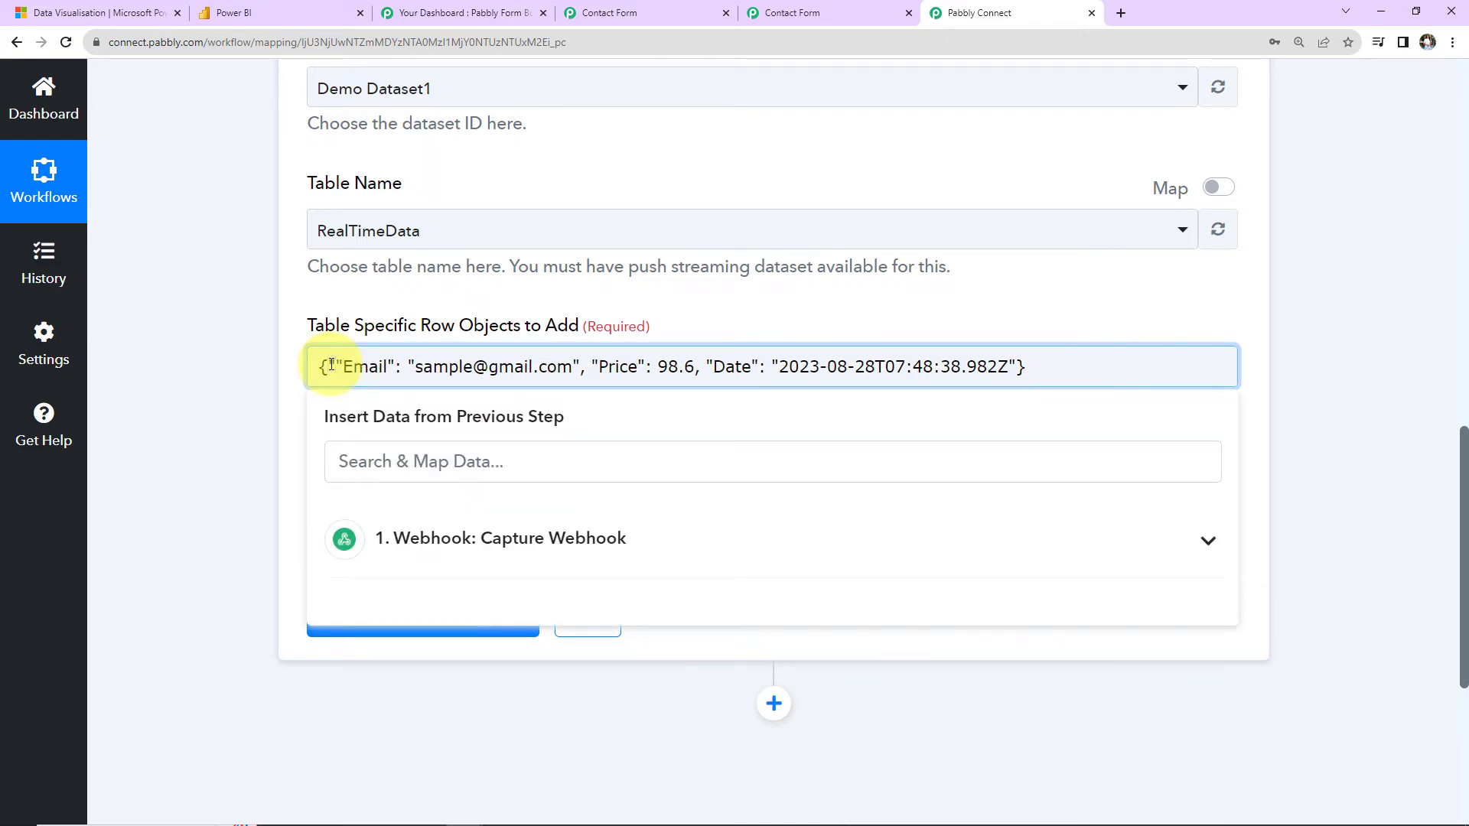
pyautogui.write('First Nam')
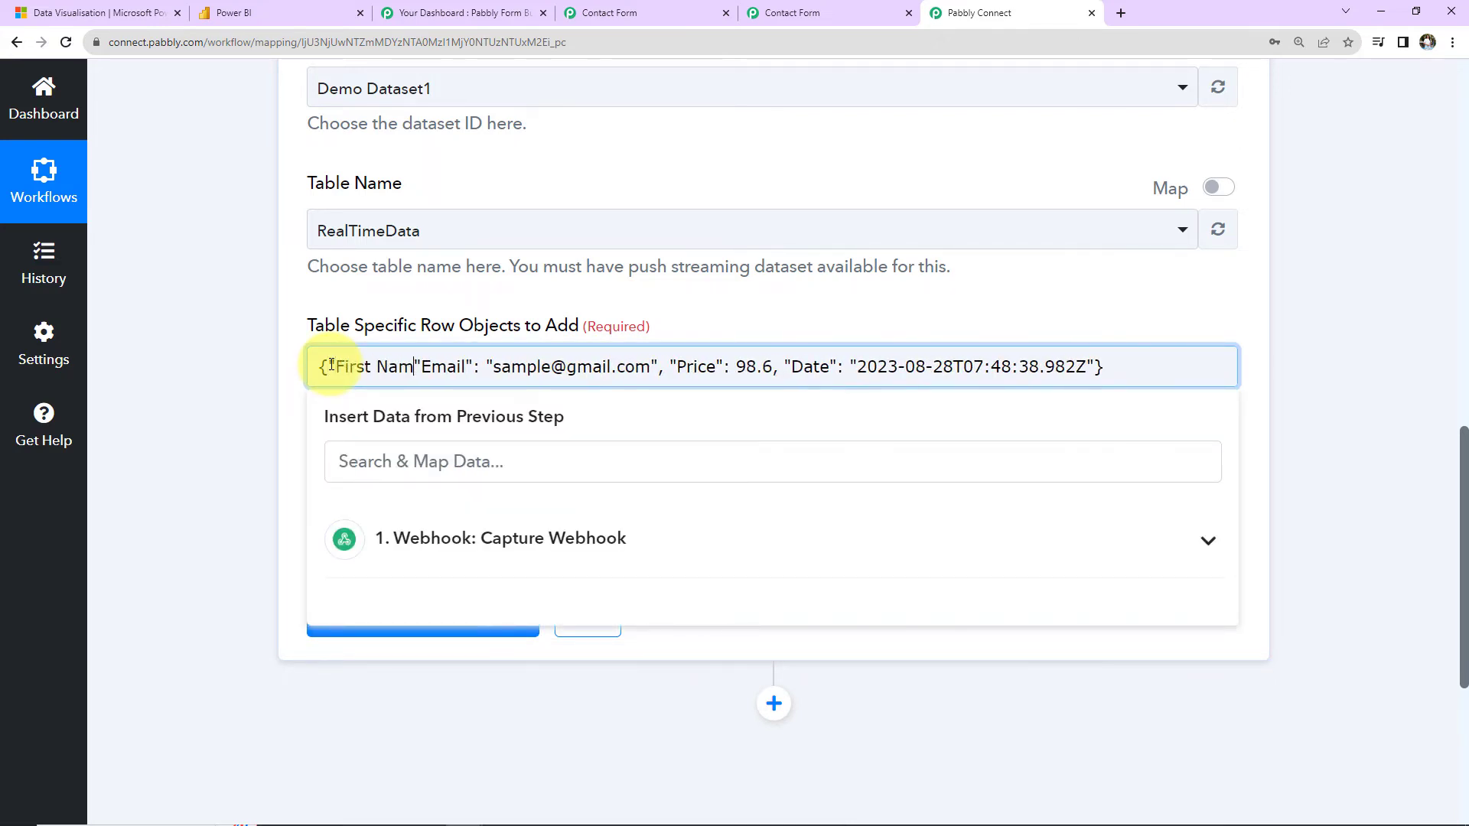
pyautogui.write('e"')
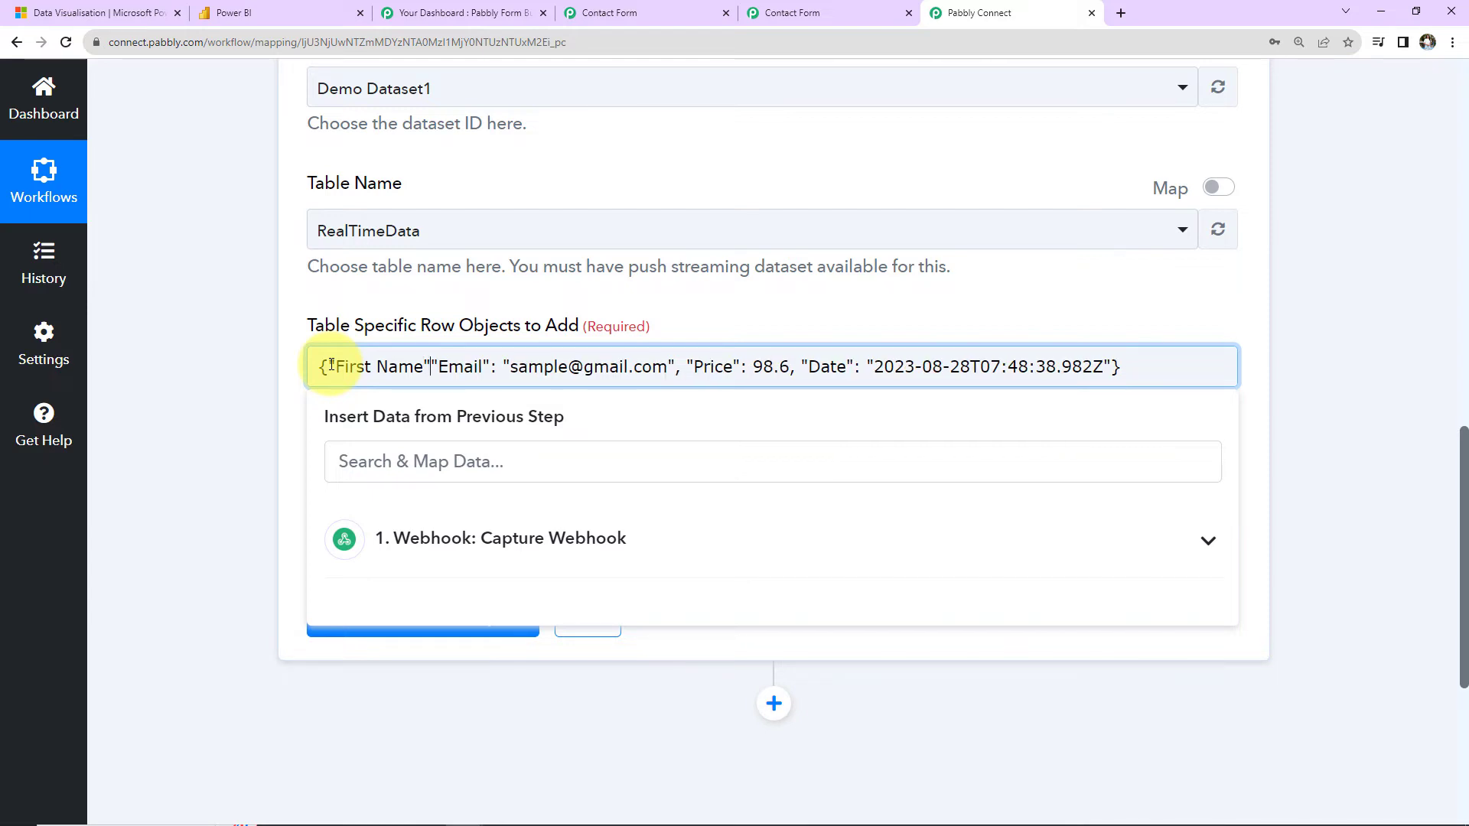
pyautogui.write(':')
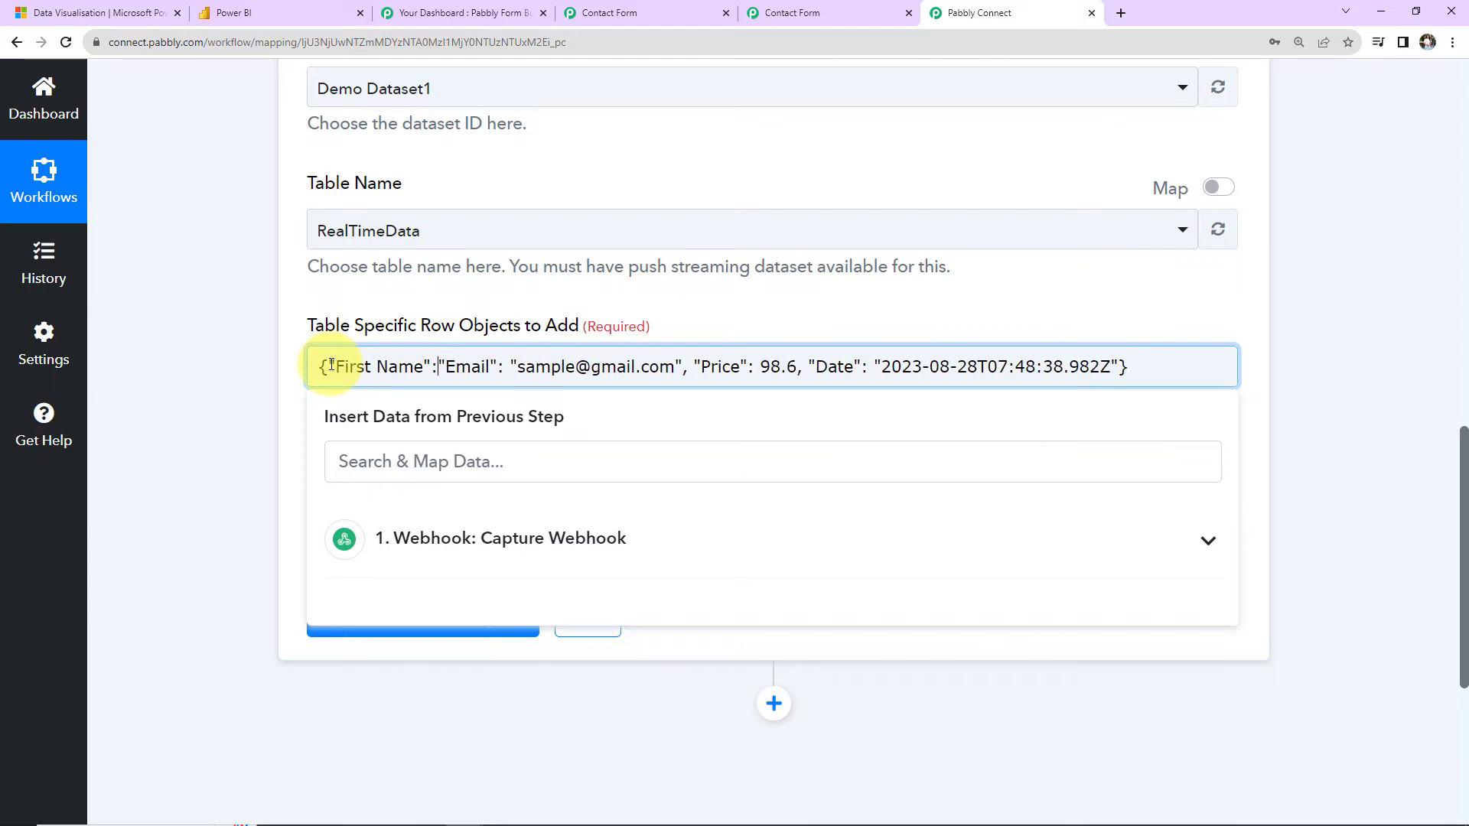
pyautogui.write('""')
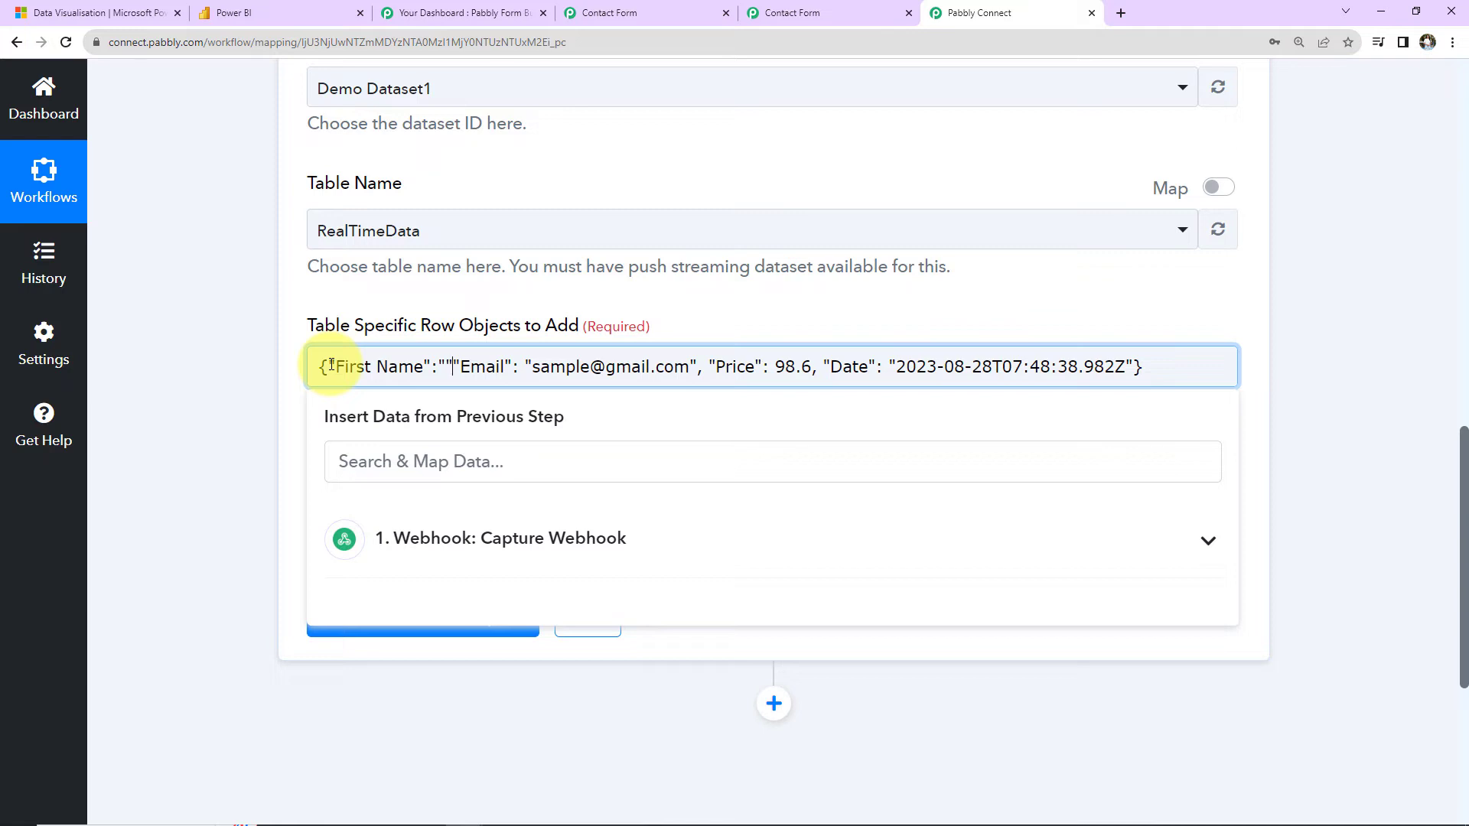
pyautogui.write(', ')
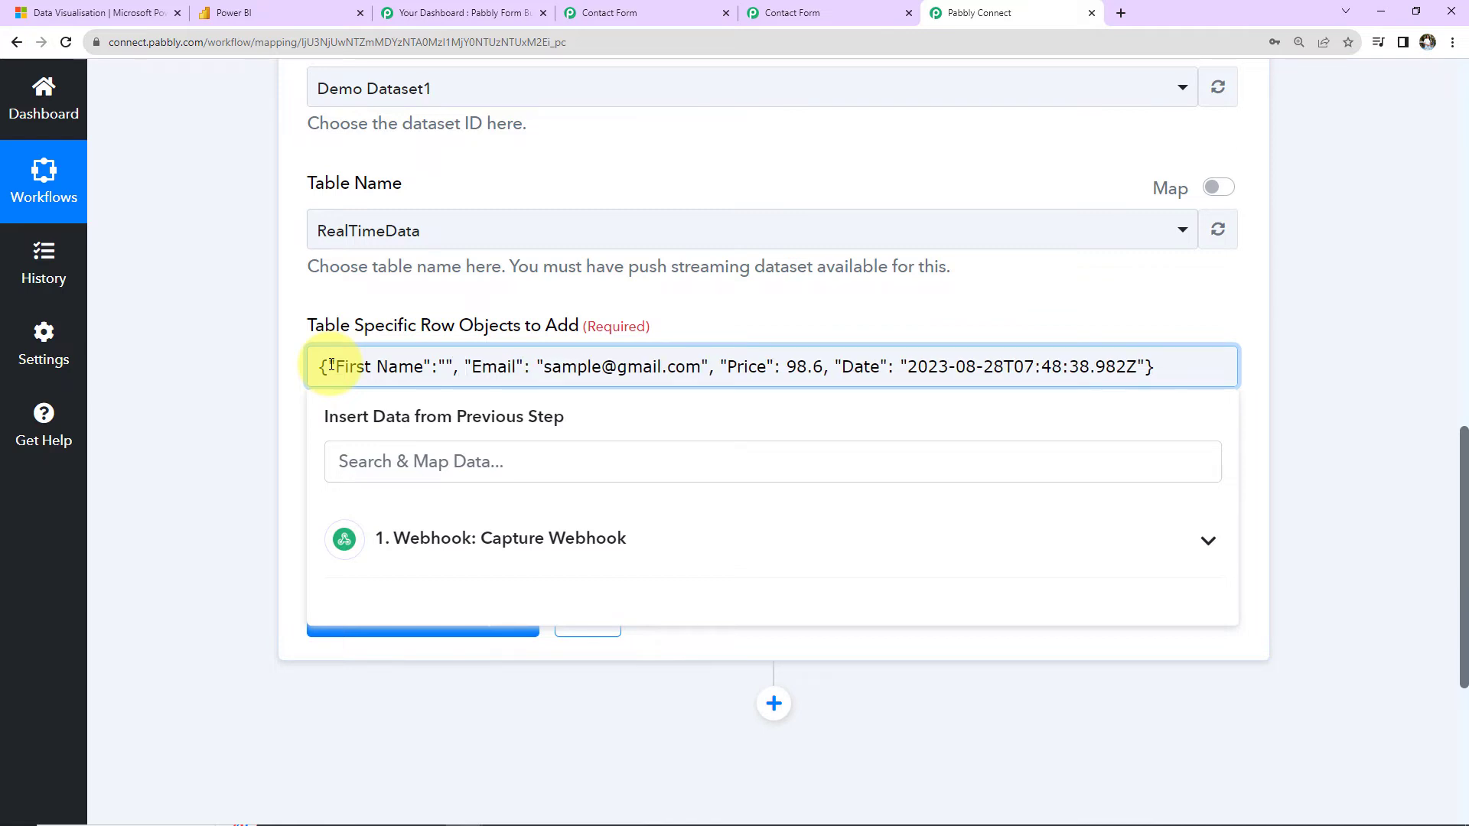
# Add an empty "Last Name":"" pair after First Name in the row object
pyautogui.write('"')
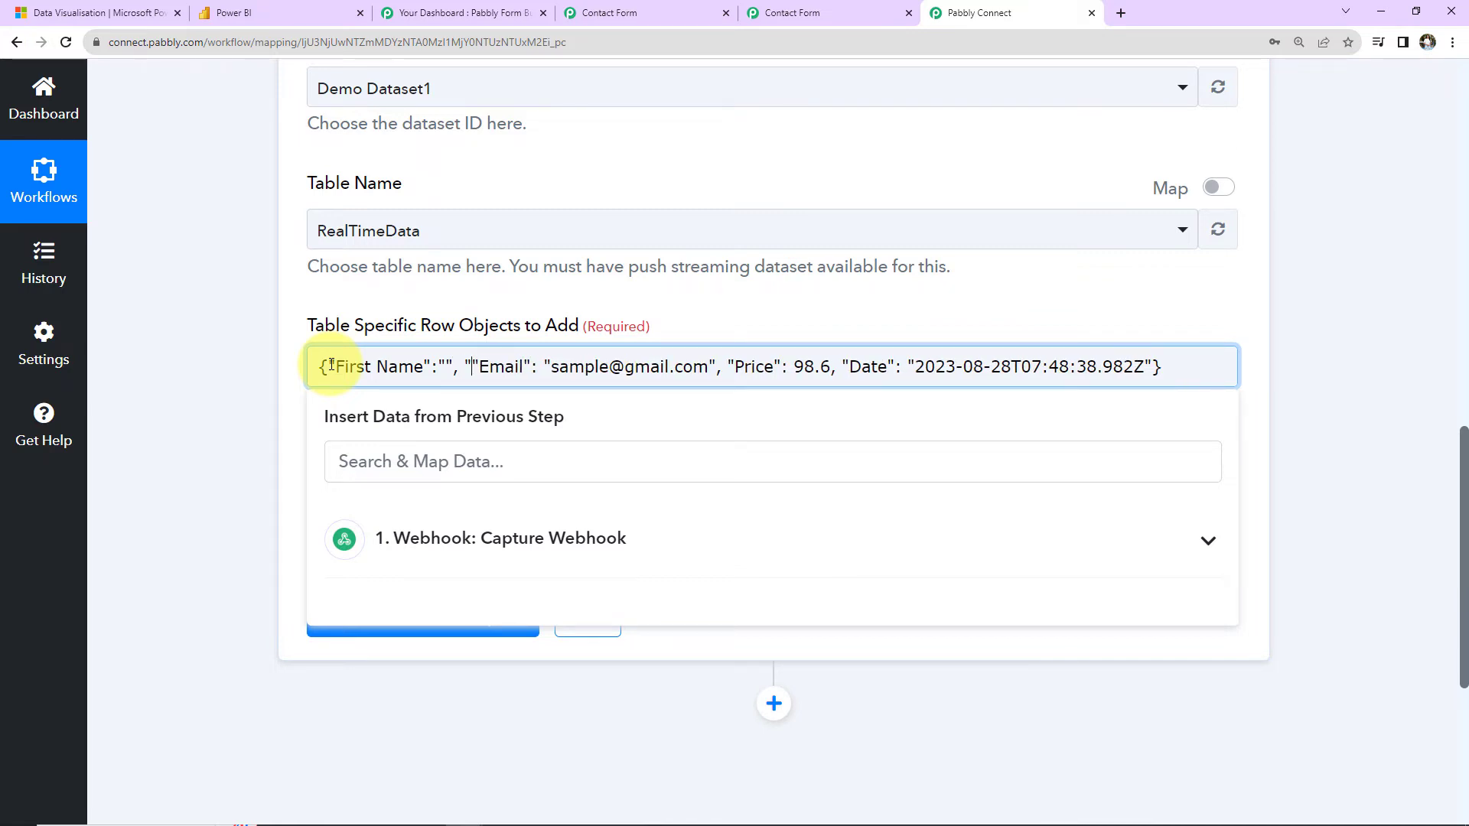
pyautogui.write('Last N')
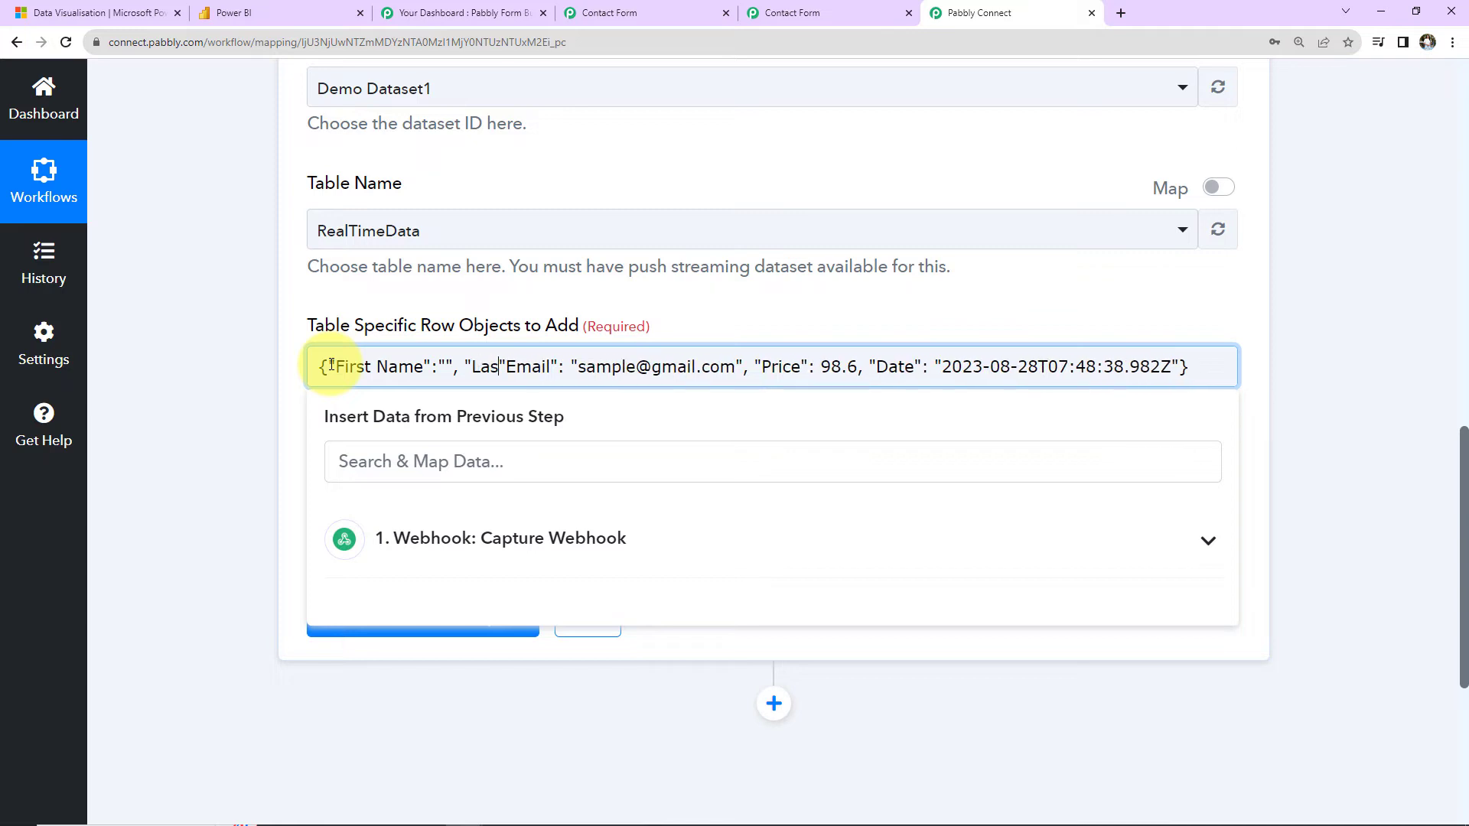
pyautogui.write('ame')
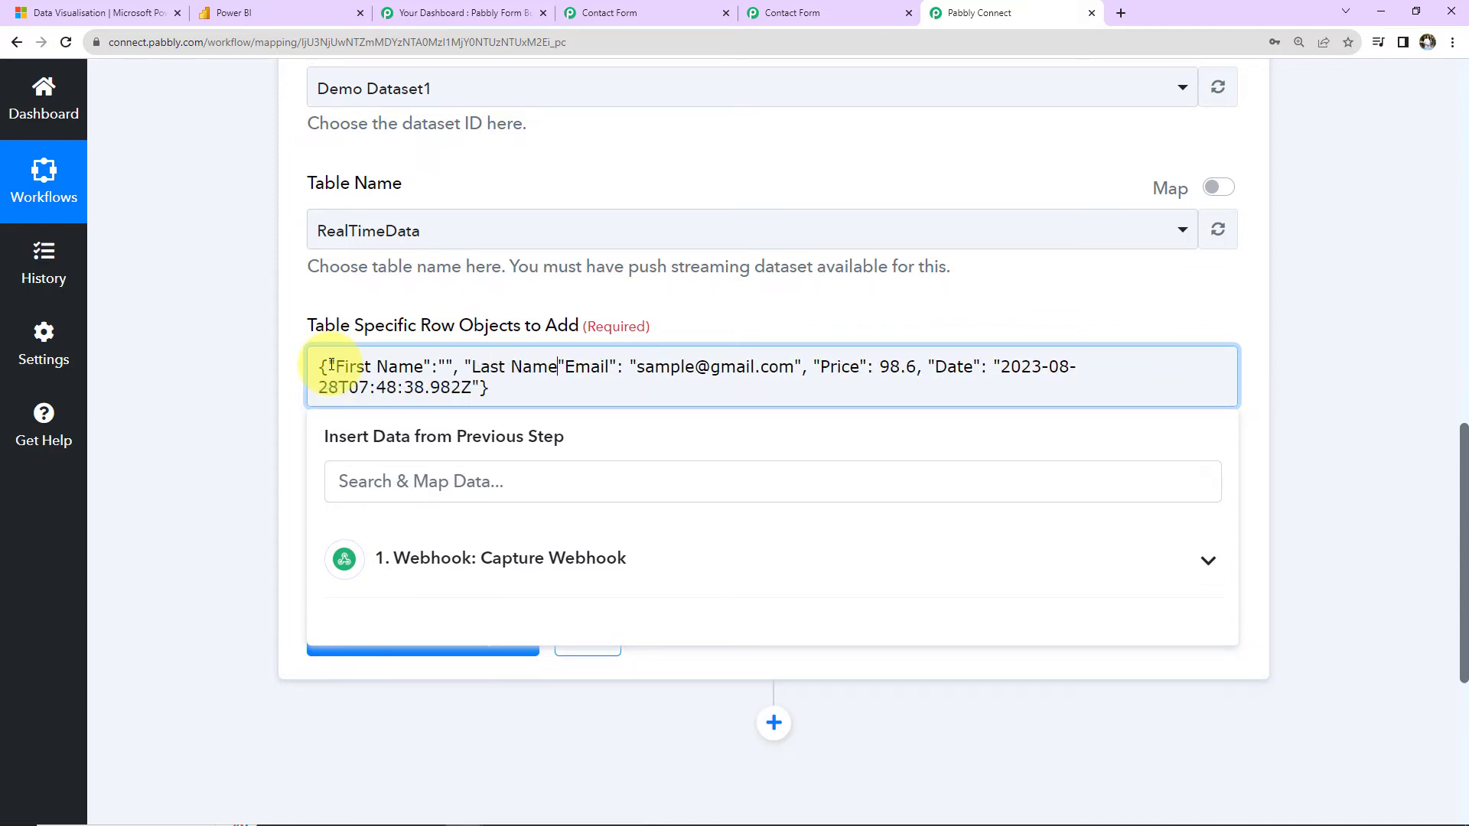
pyautogui.write('":')
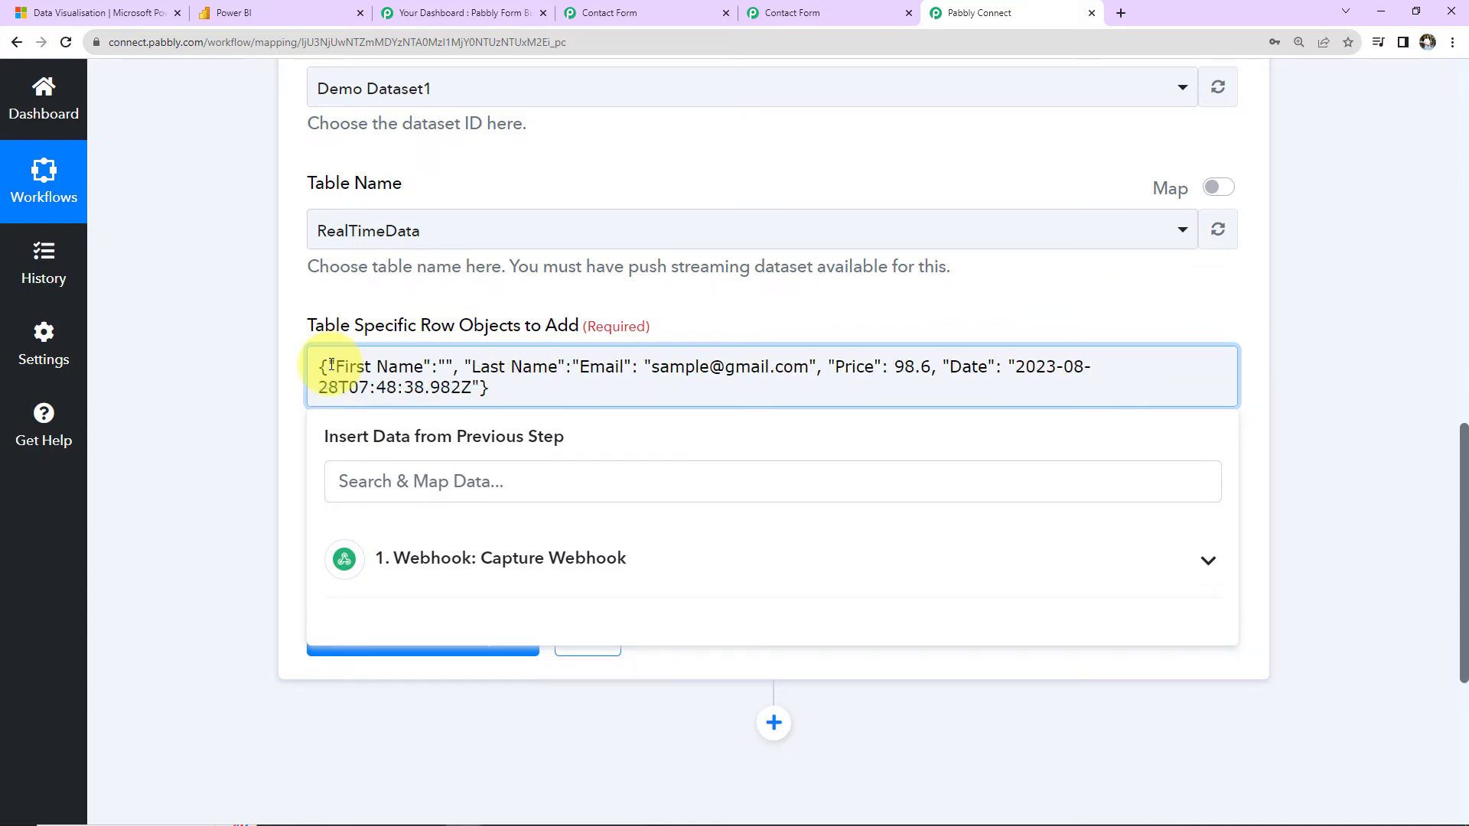
pyautogui.write('"",')
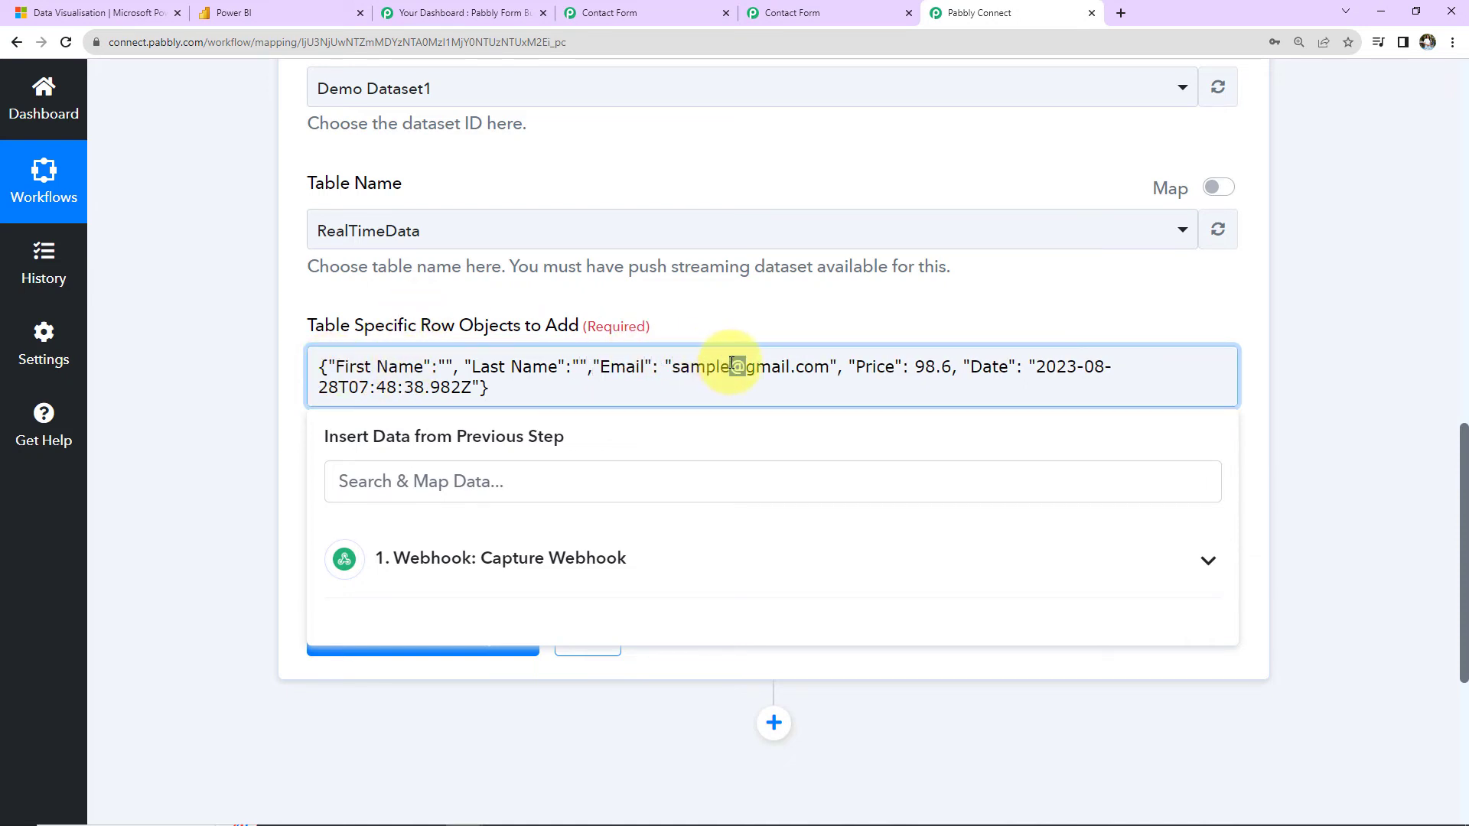
# Clear the sample Email value and replace the Price pair with "Mobile Number": ""
pyautogui.moveTo(830, 368); pyautogui.dragTo(794, 382)
pyautogui.press('BackSpace')
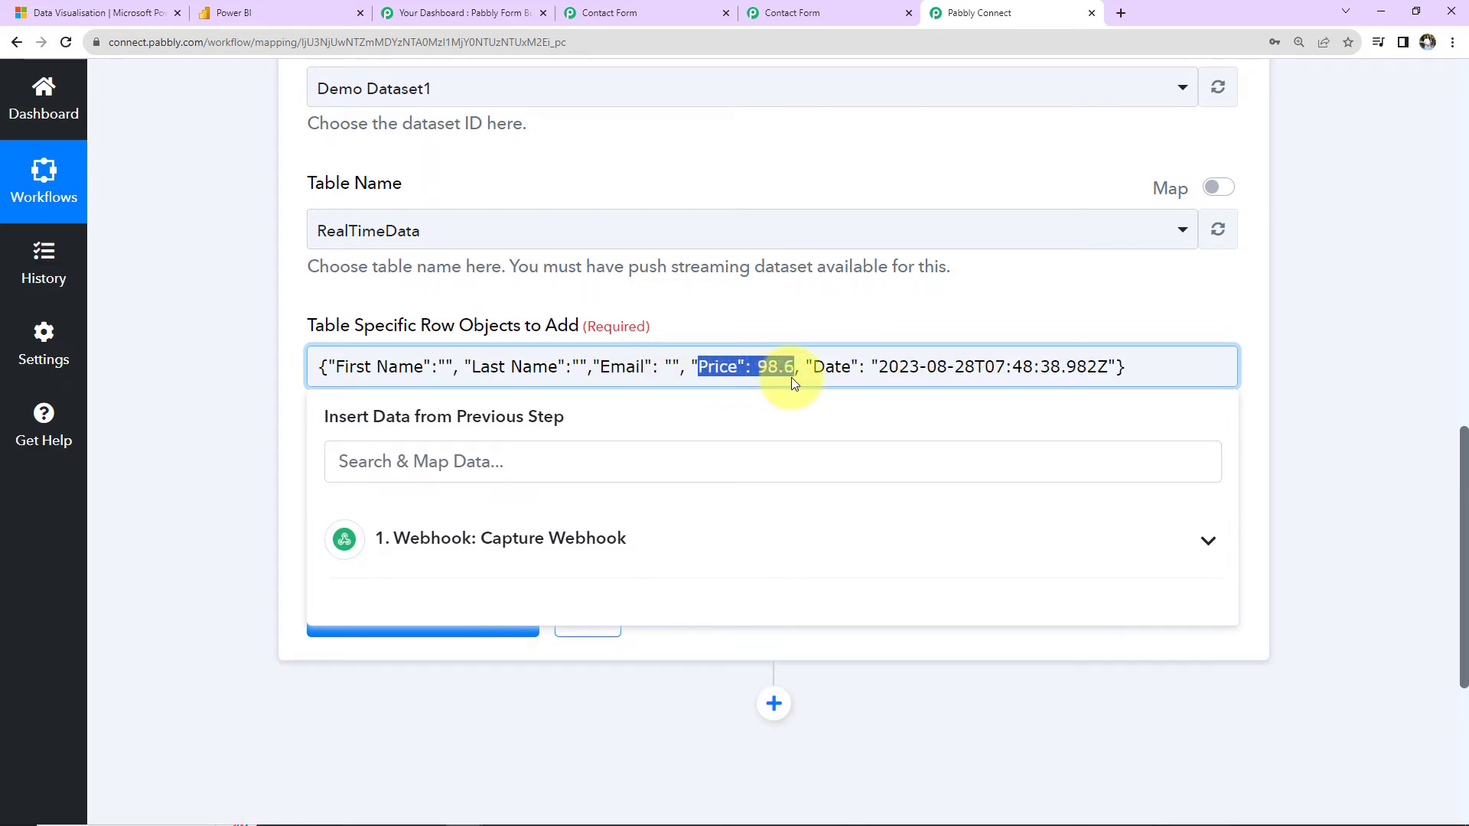
pyautogui.doubleClick(728, 373)
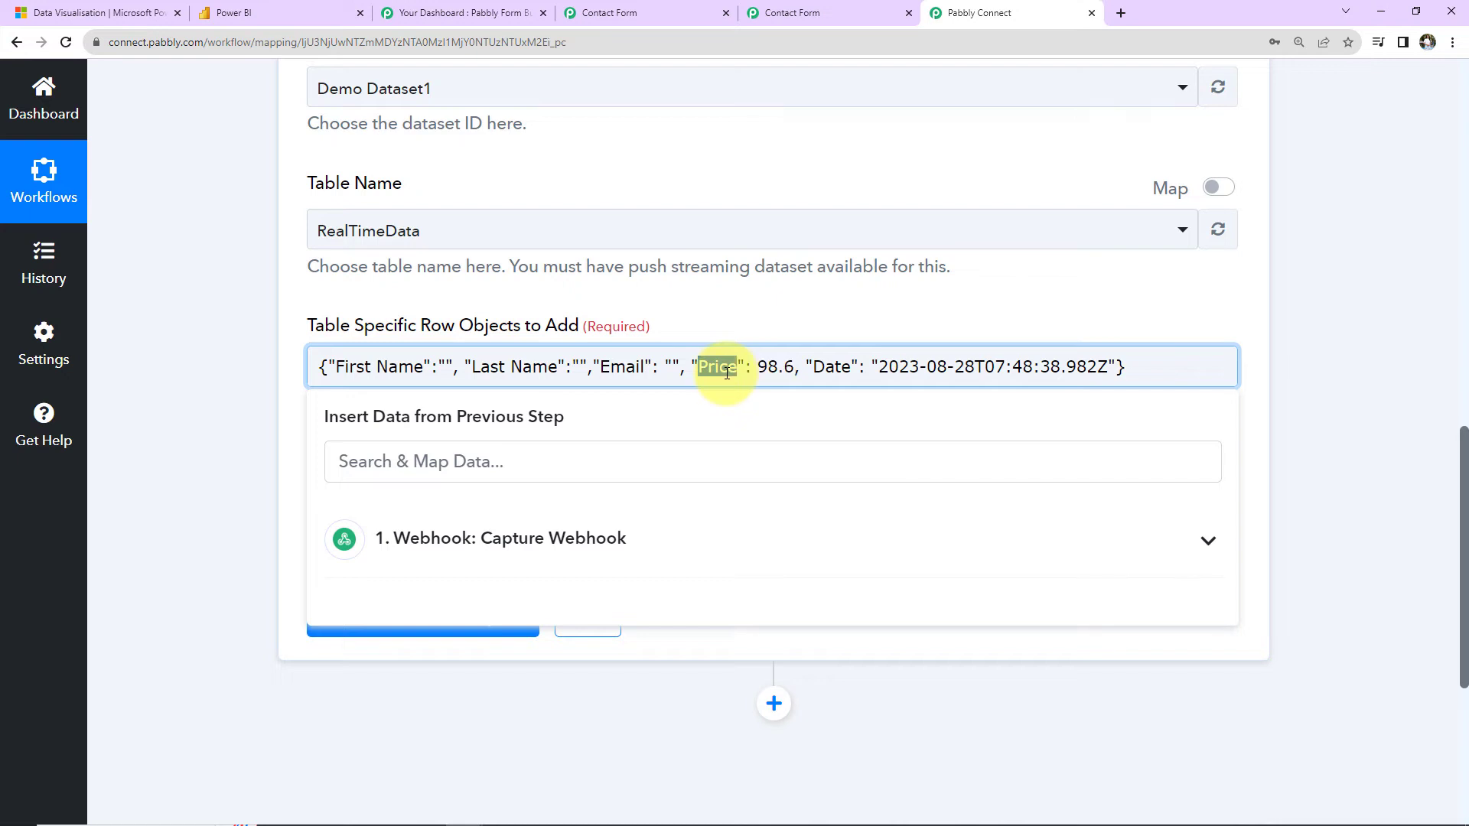
pyautogui.write('Mobile Nu')
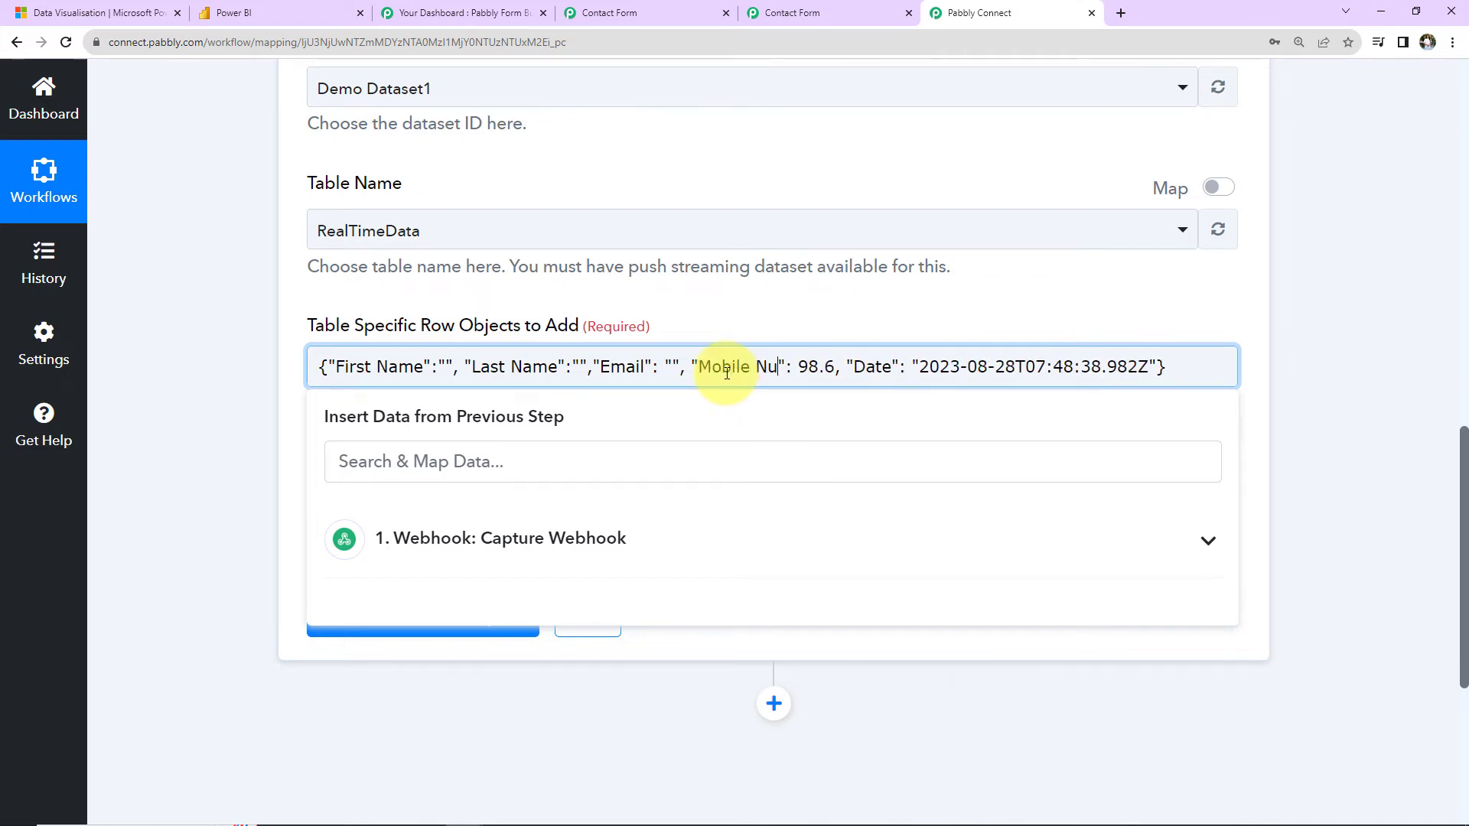
pyautogui.write('mber')
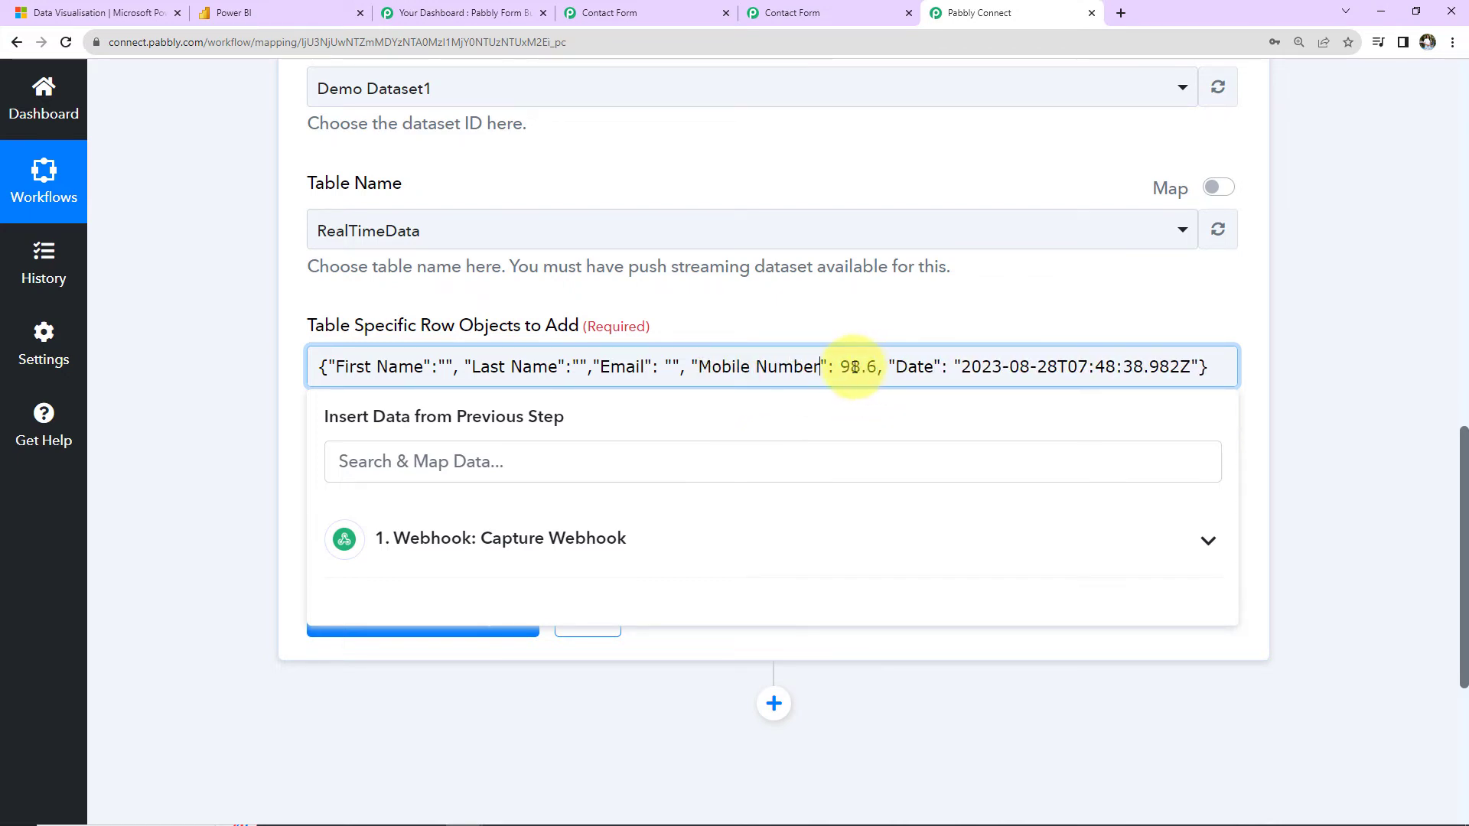
pyautogui.doubleClick(849, 368)
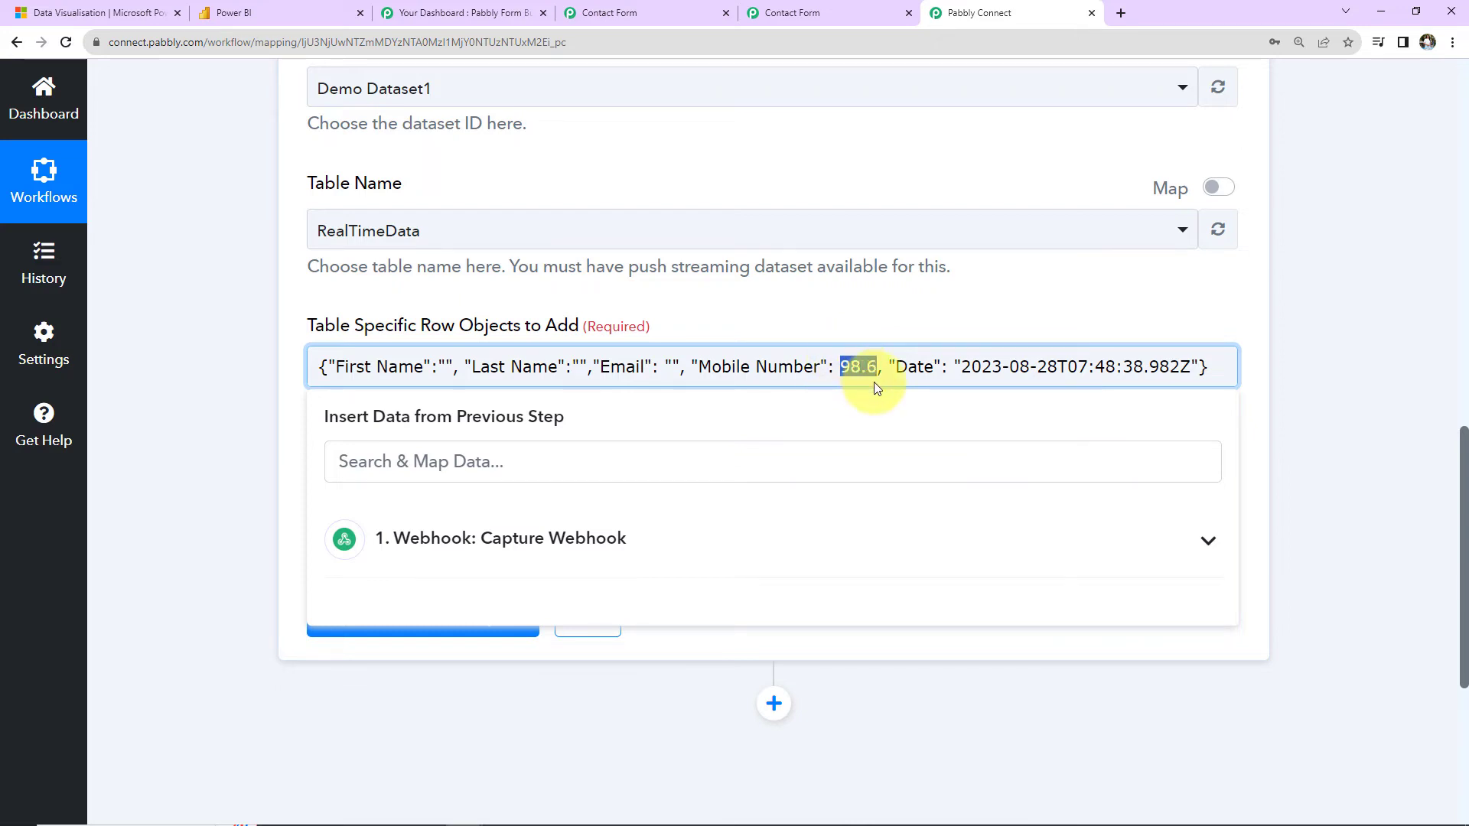
pyautogui.press('BackSpace')
pyautogui.write('""')
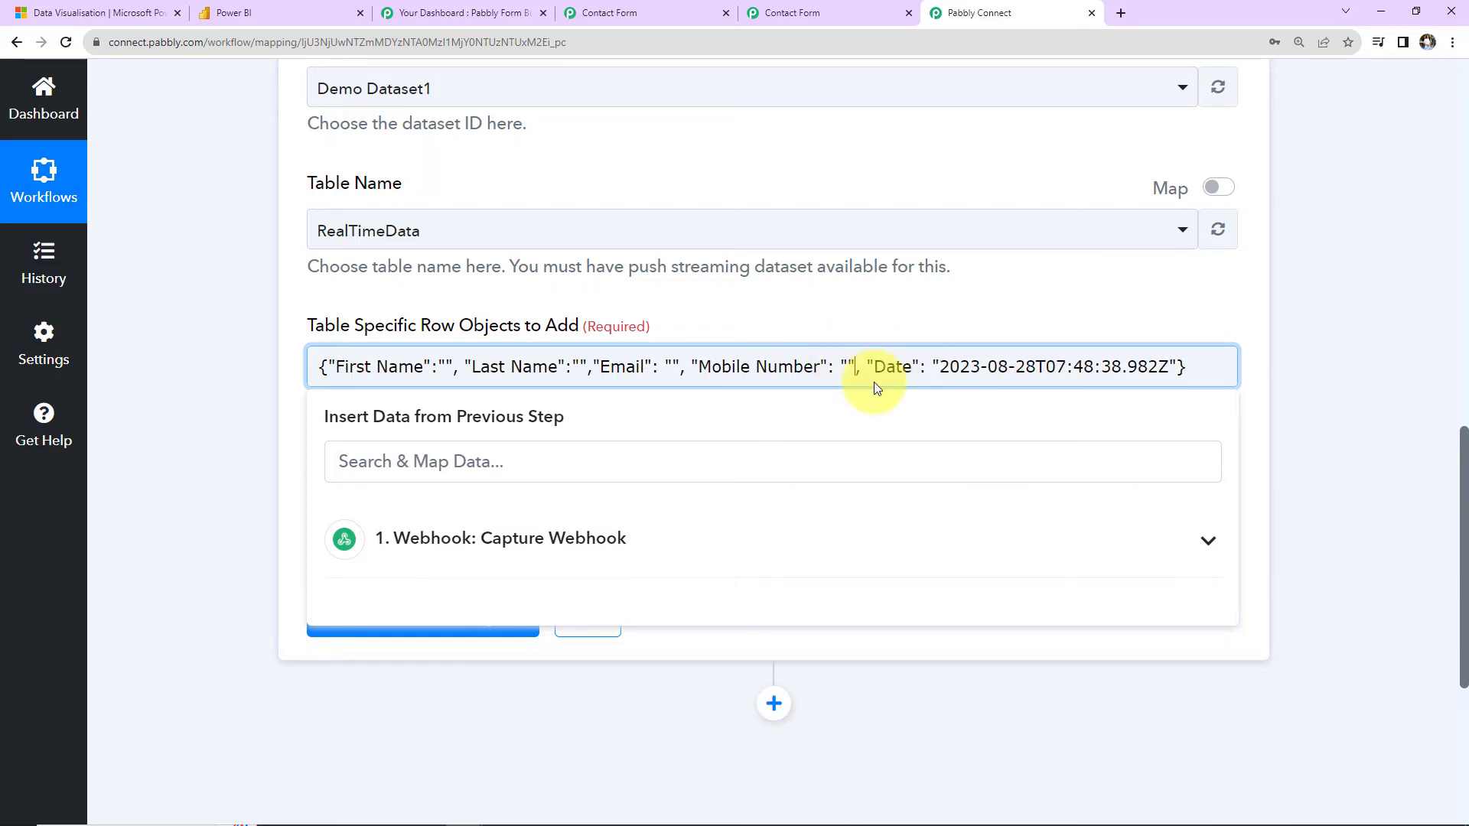
# Rename the row object's Date key to City and empty its sample value between the quotation marks
pyautogui.doubleClick(890, 366)
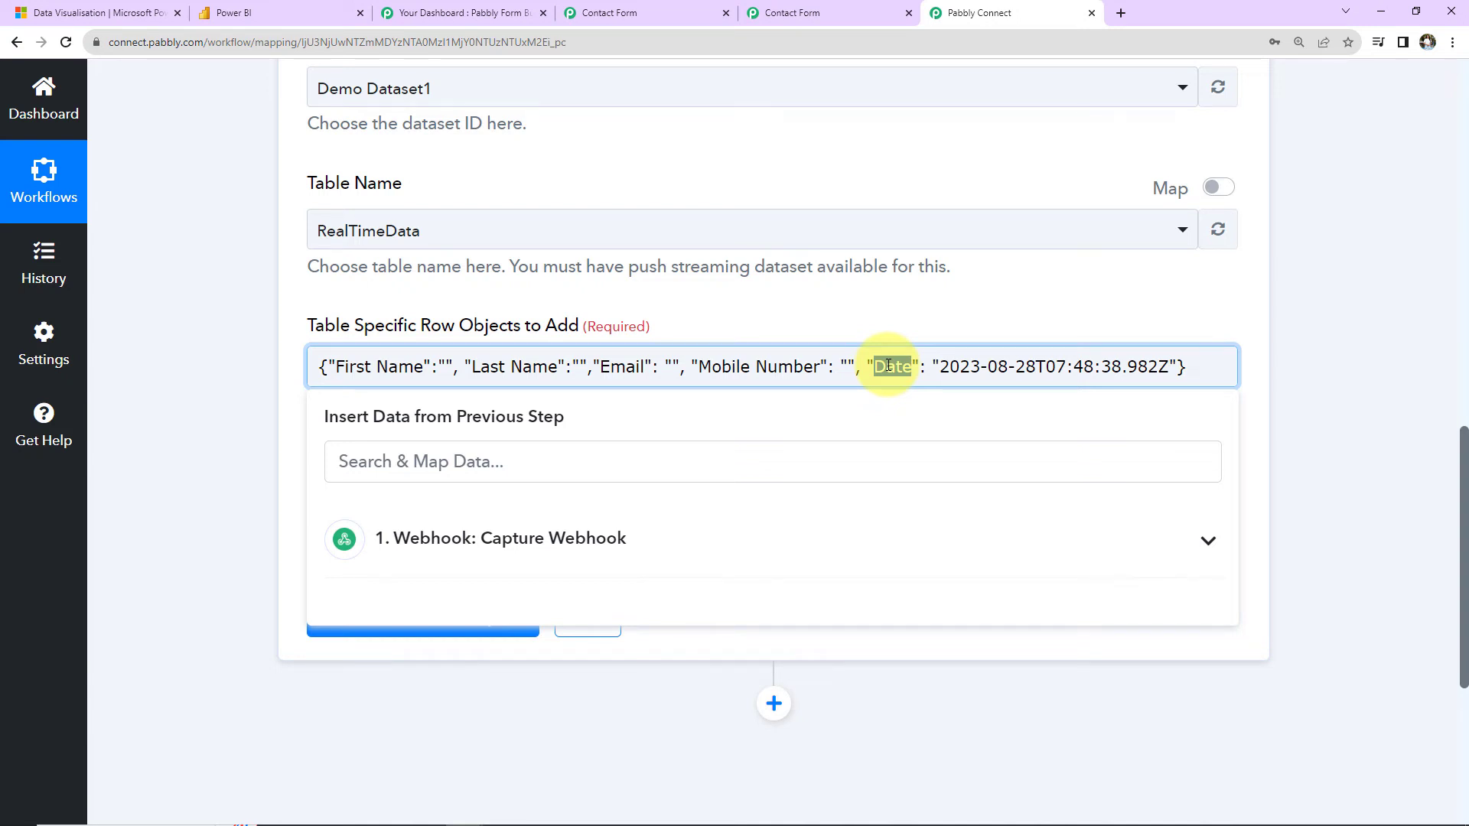
pyautogui.write('Location')
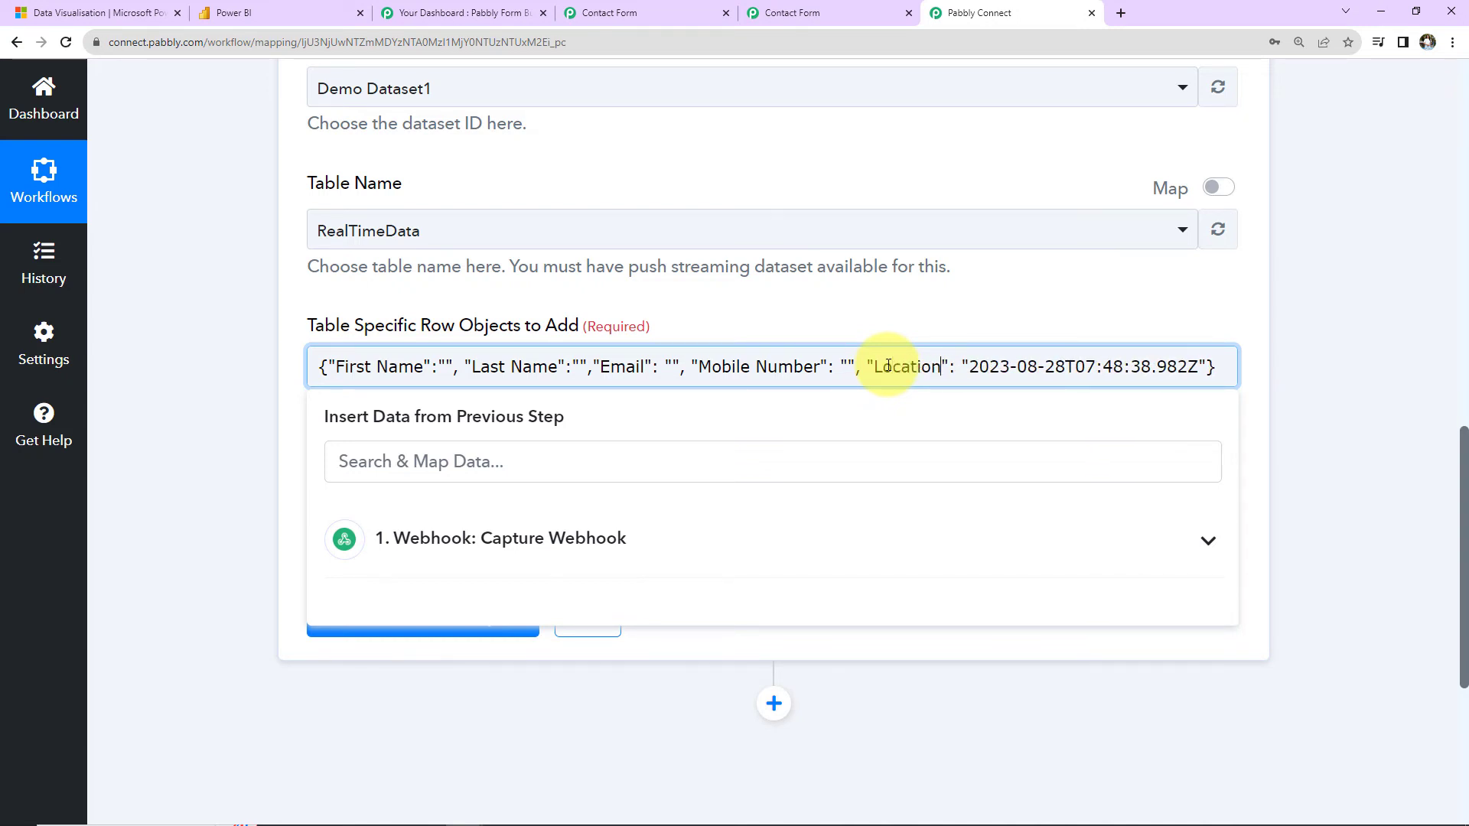
pyautogui.press('BackSpace')
pyautogui.press('BackSpace')
pyautogui.press('BackSpace')
pyautogui.press('BackSpace')
pyautogui.press('BackSpace')
pyautogui.press('BackSpace')
pyautogui.press('BackSpace')
pyautogui.press('BackSpace')
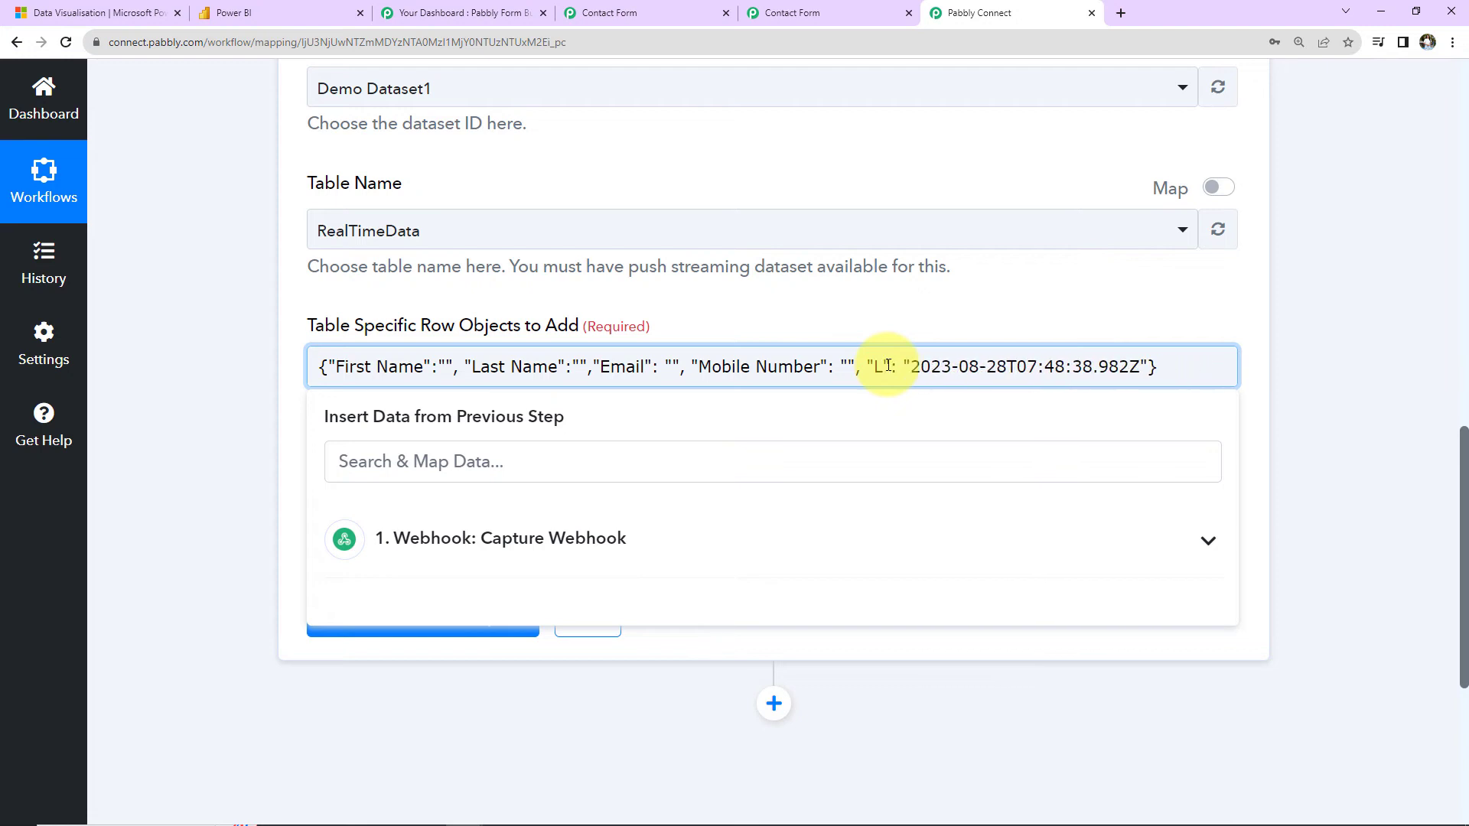
pyautogui.write('City')
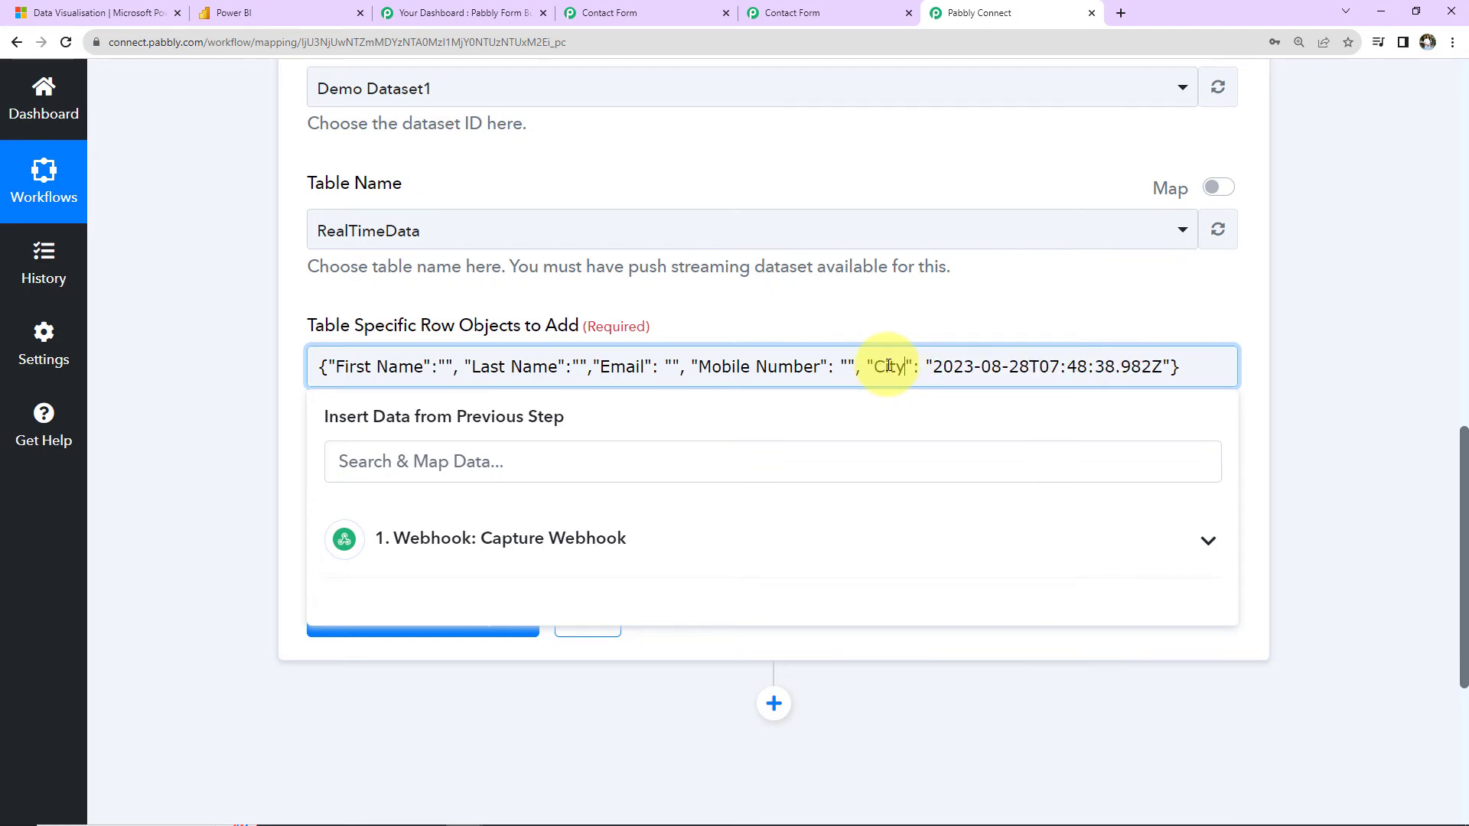
pyautogui.moveTo(932, 367); pyautogui.dragTo(1162, 385)
pyautogui.press('BackSpace')
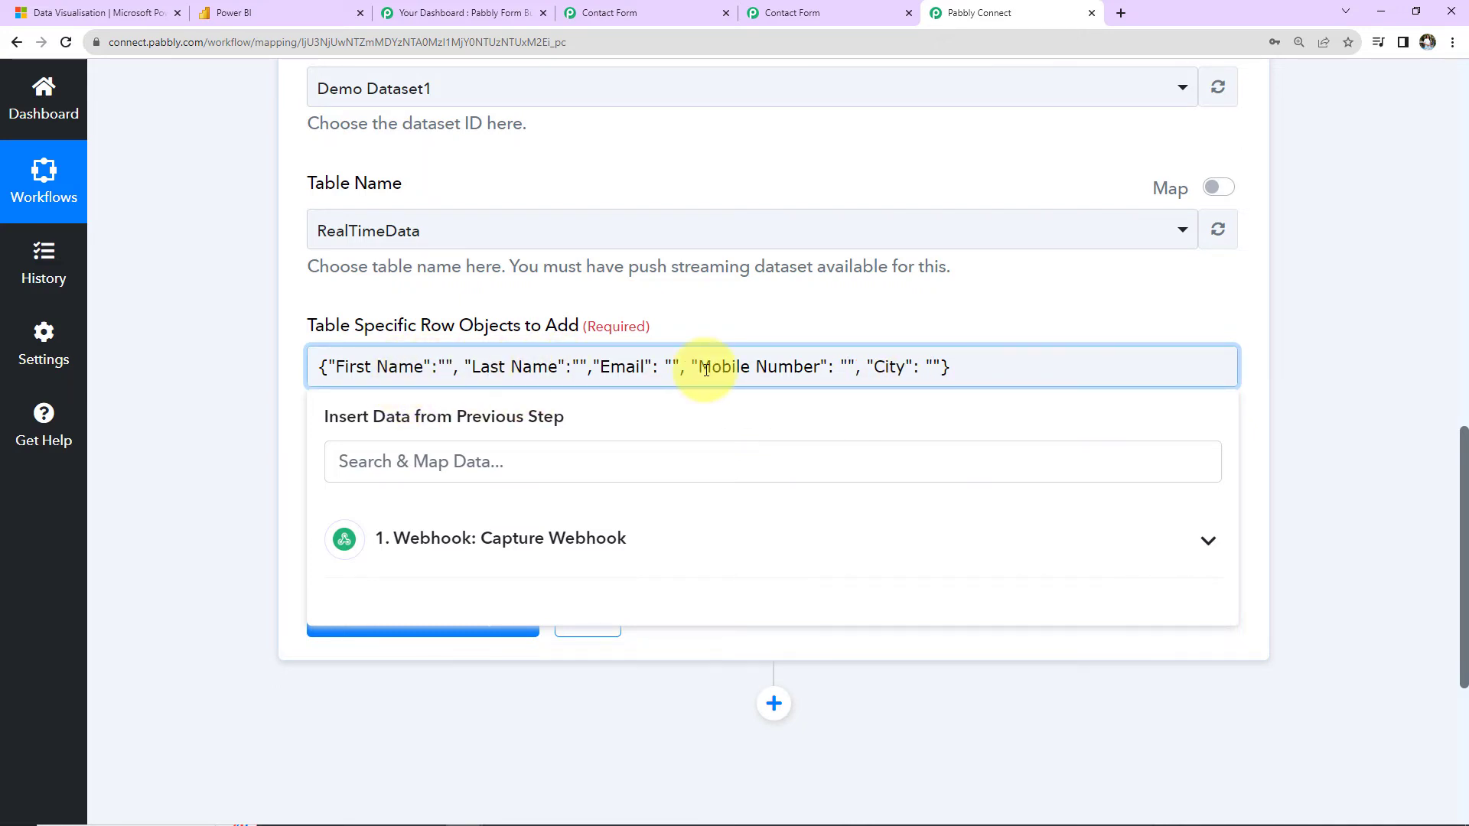
# Map the First Name value in the row object to the webhook's First Name (3) field
pyautogui.click(552, 550)
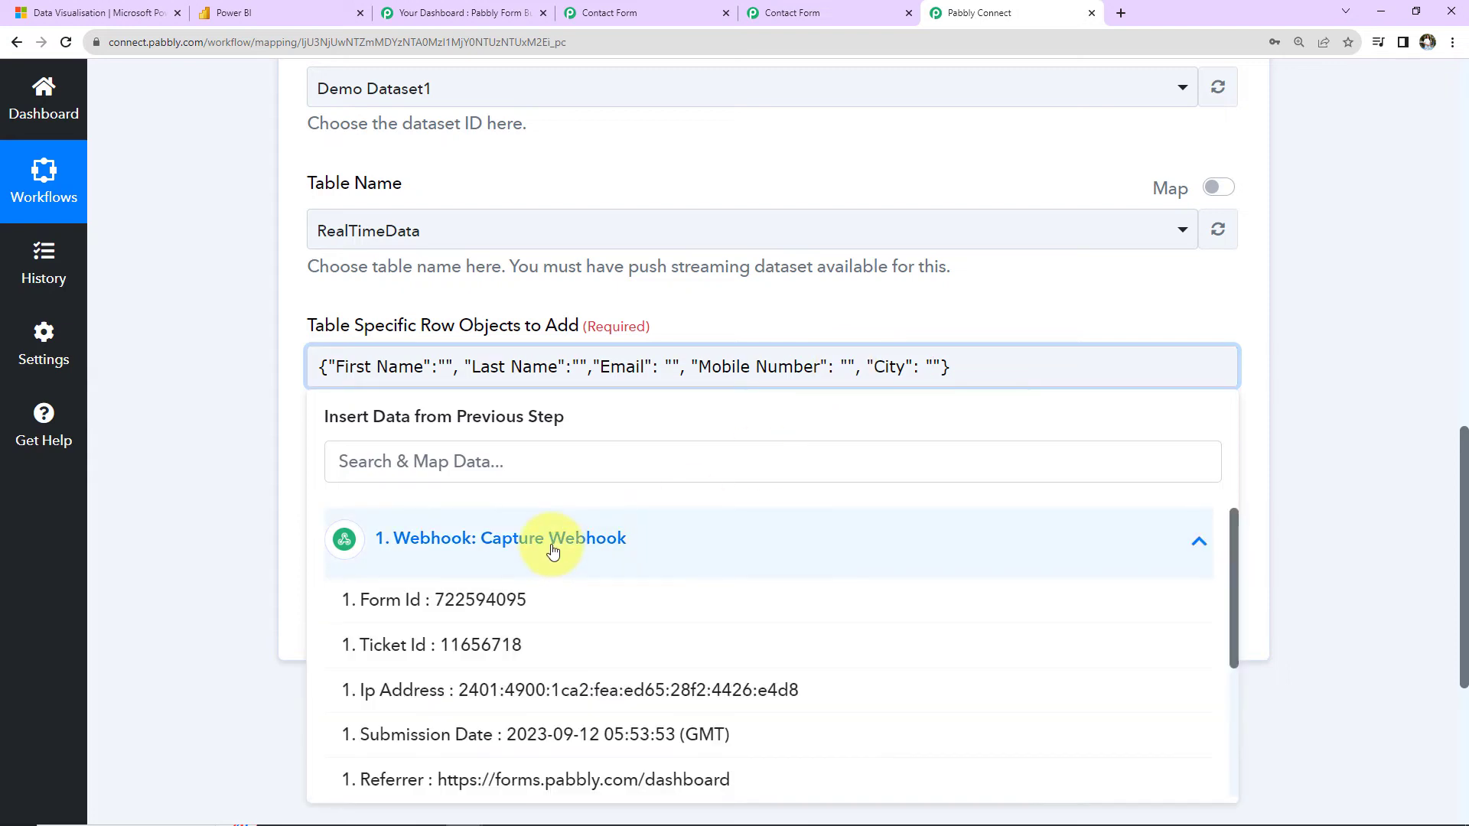
pyautogui.scroll(-2, 564, 632)
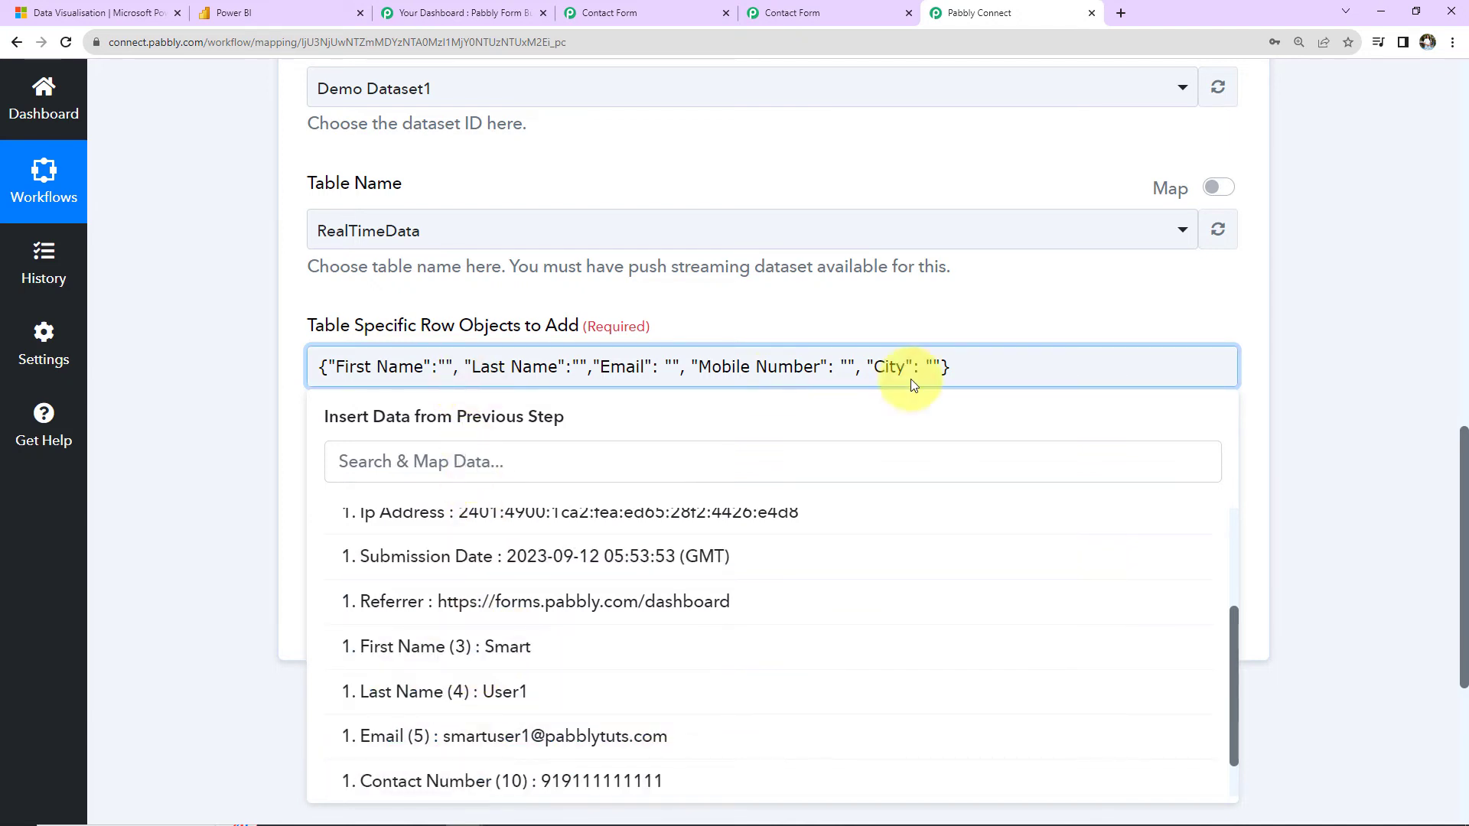
pyautogui.click(444, 364)
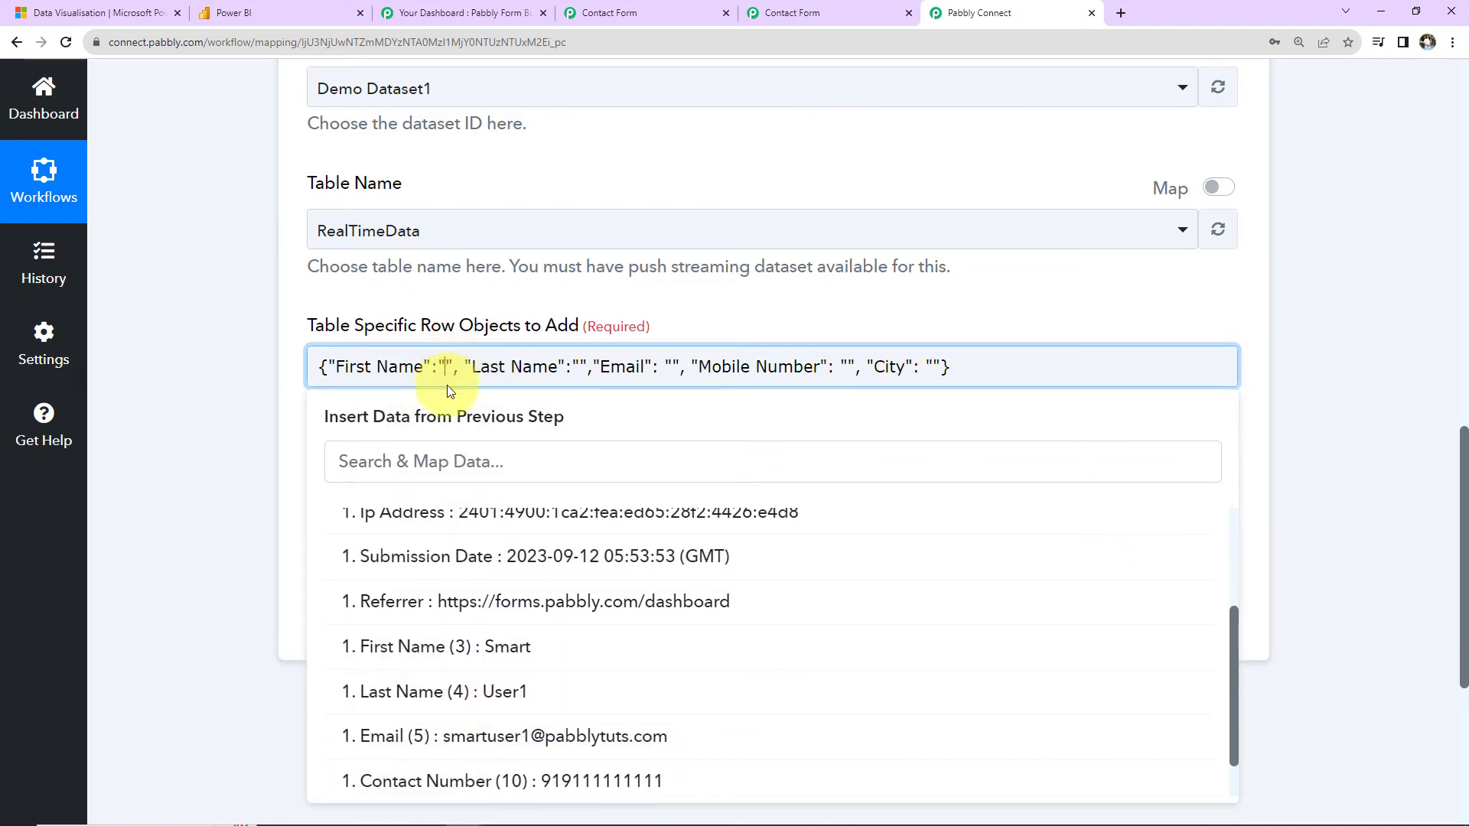
pyautogui.click(420, 648)
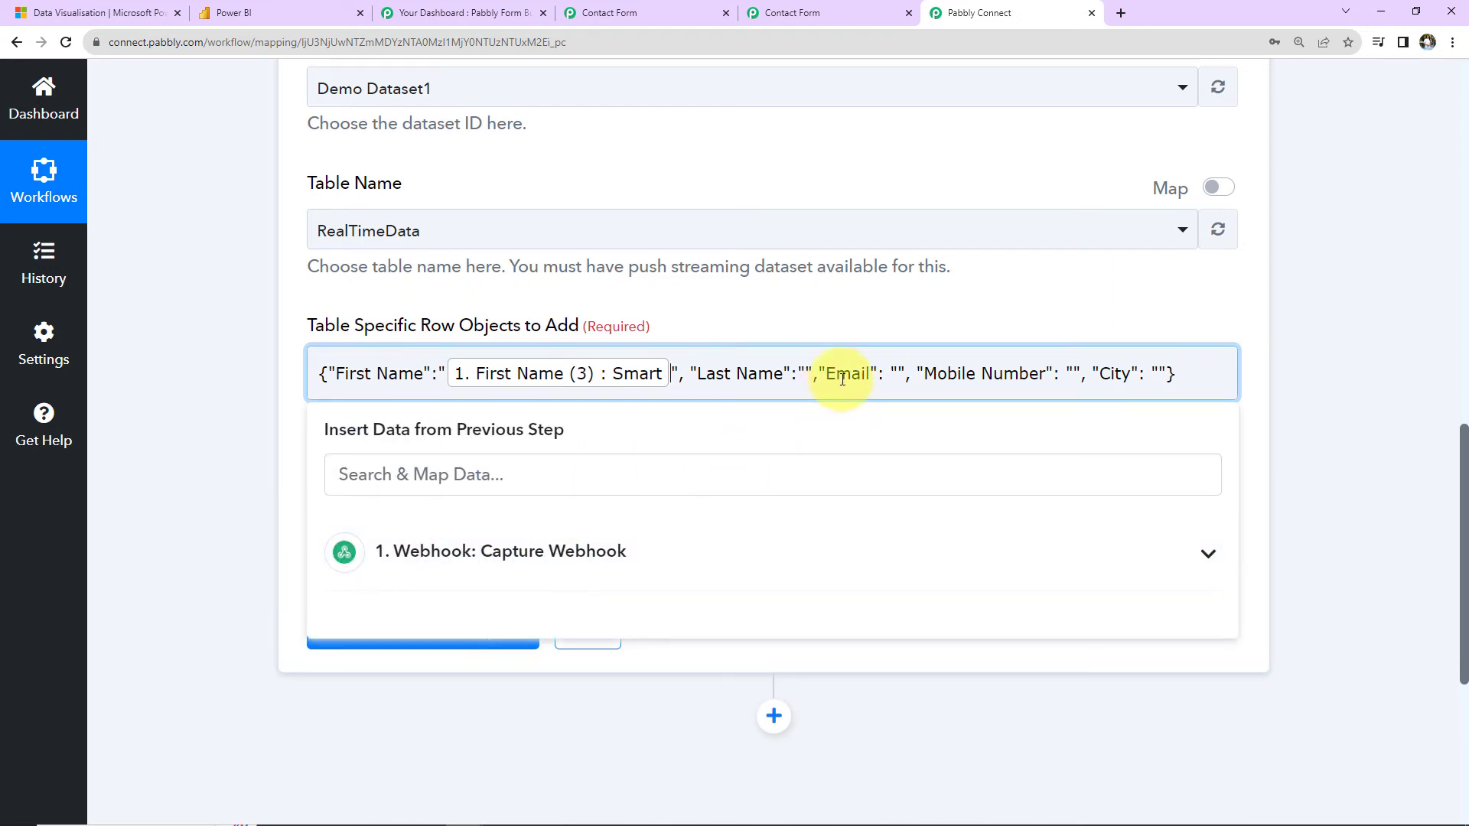
# Map the Last Name value in the row object to the webhook's Last Name (4) field
pyautogui.click(803, 371)
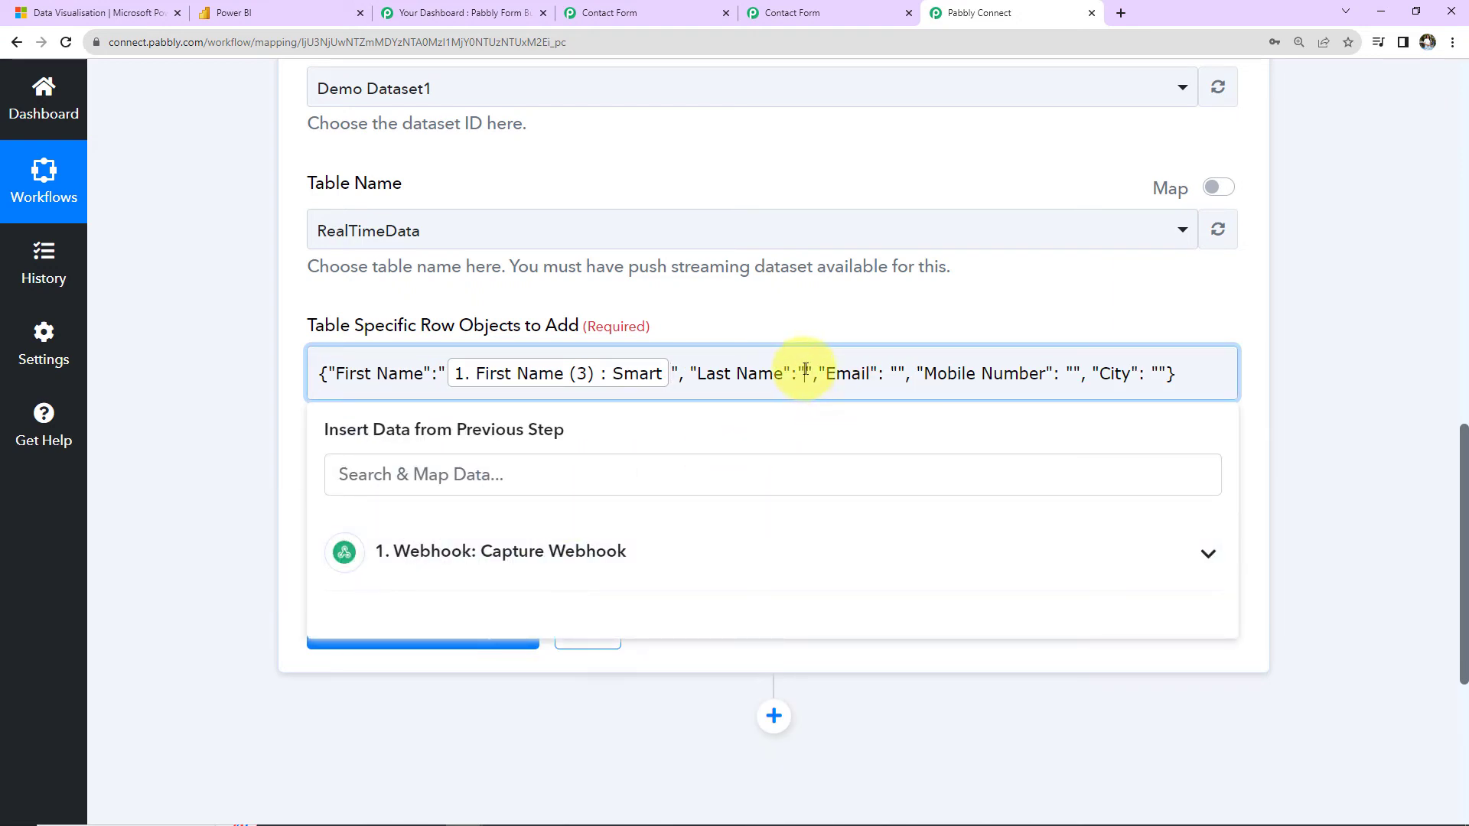
pyautogui.click(469, 551)
pyautogui.scroll(-2, 459, 673)
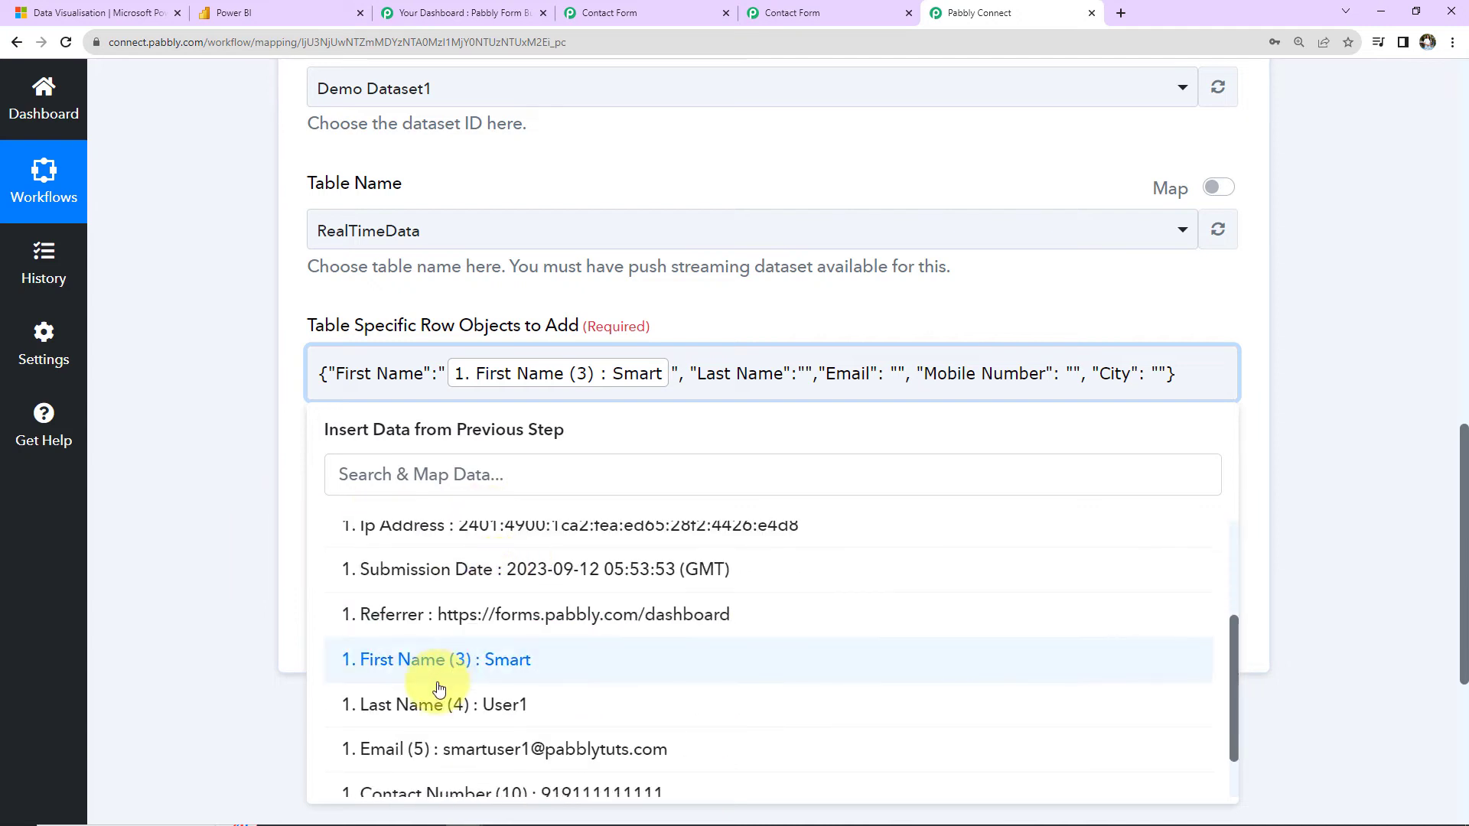
pyautogui.click(428, 706)
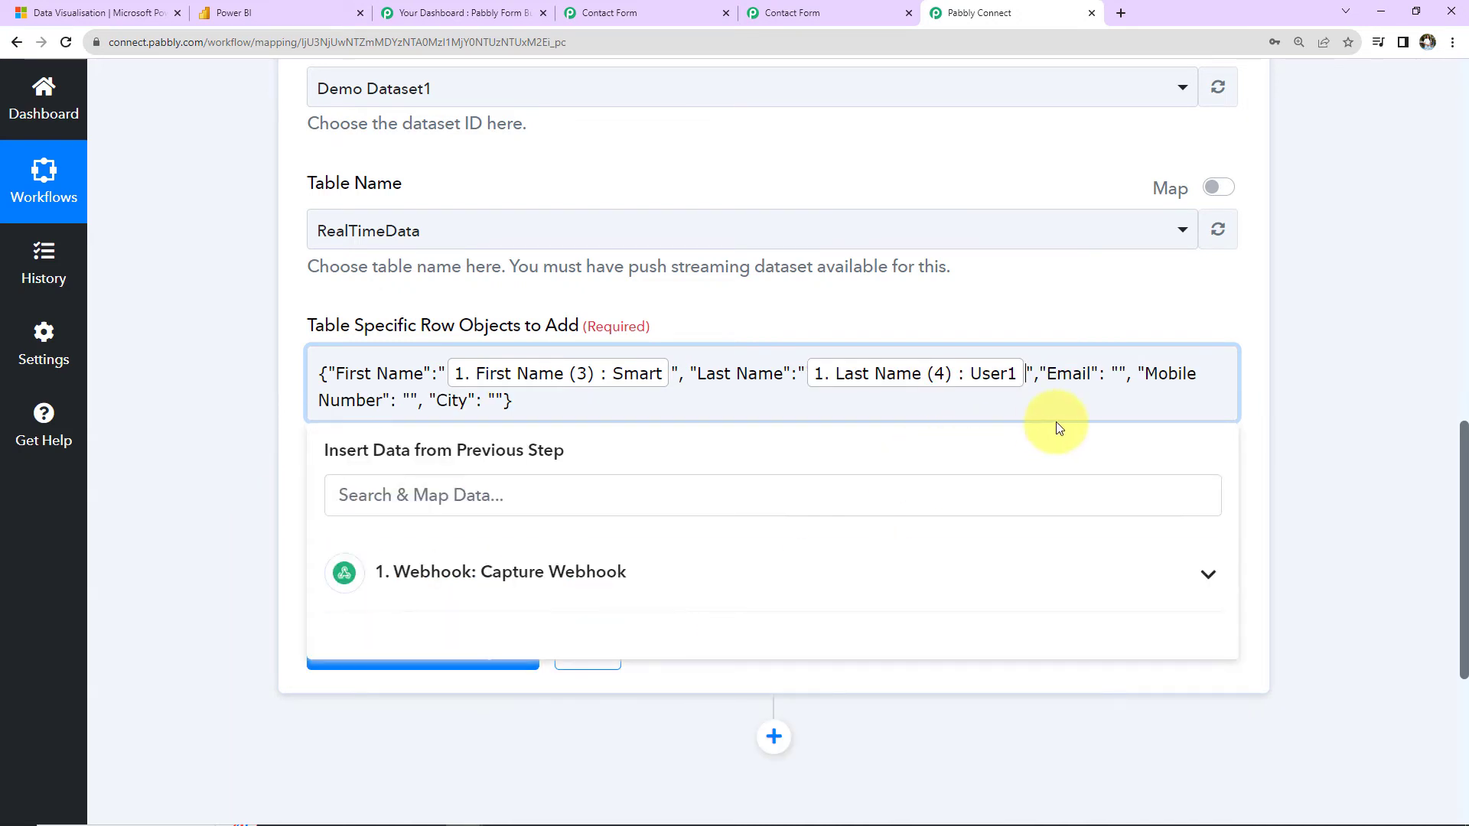
# Map the Email value in the row object to the webhook's Email (5) field
pyautogui.click(1118, 373)
pyautogui.click(558, 568)
pyautogui.scroll(-3, 581, 647)
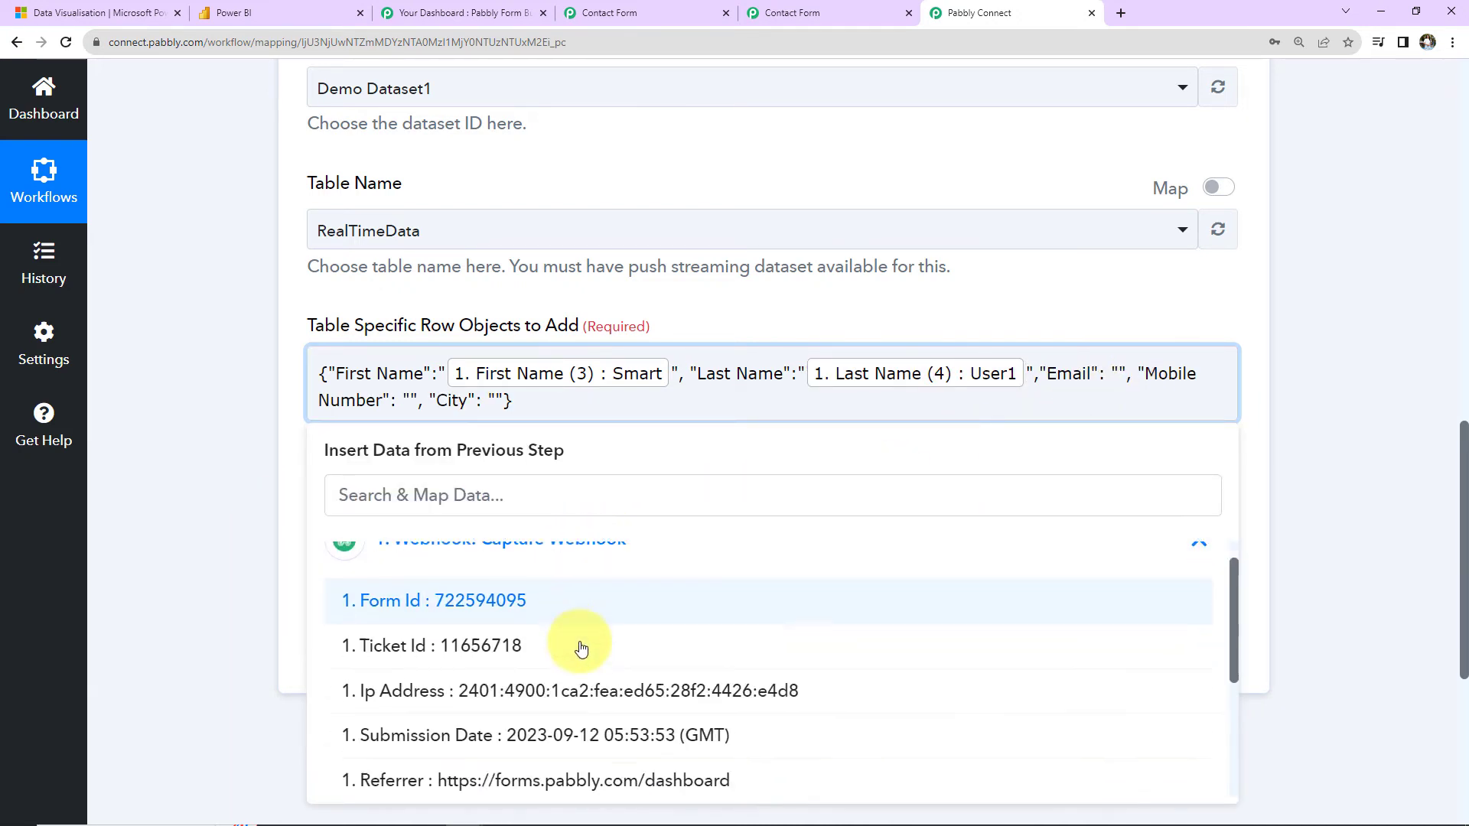
pyautogui.click(550, 702)
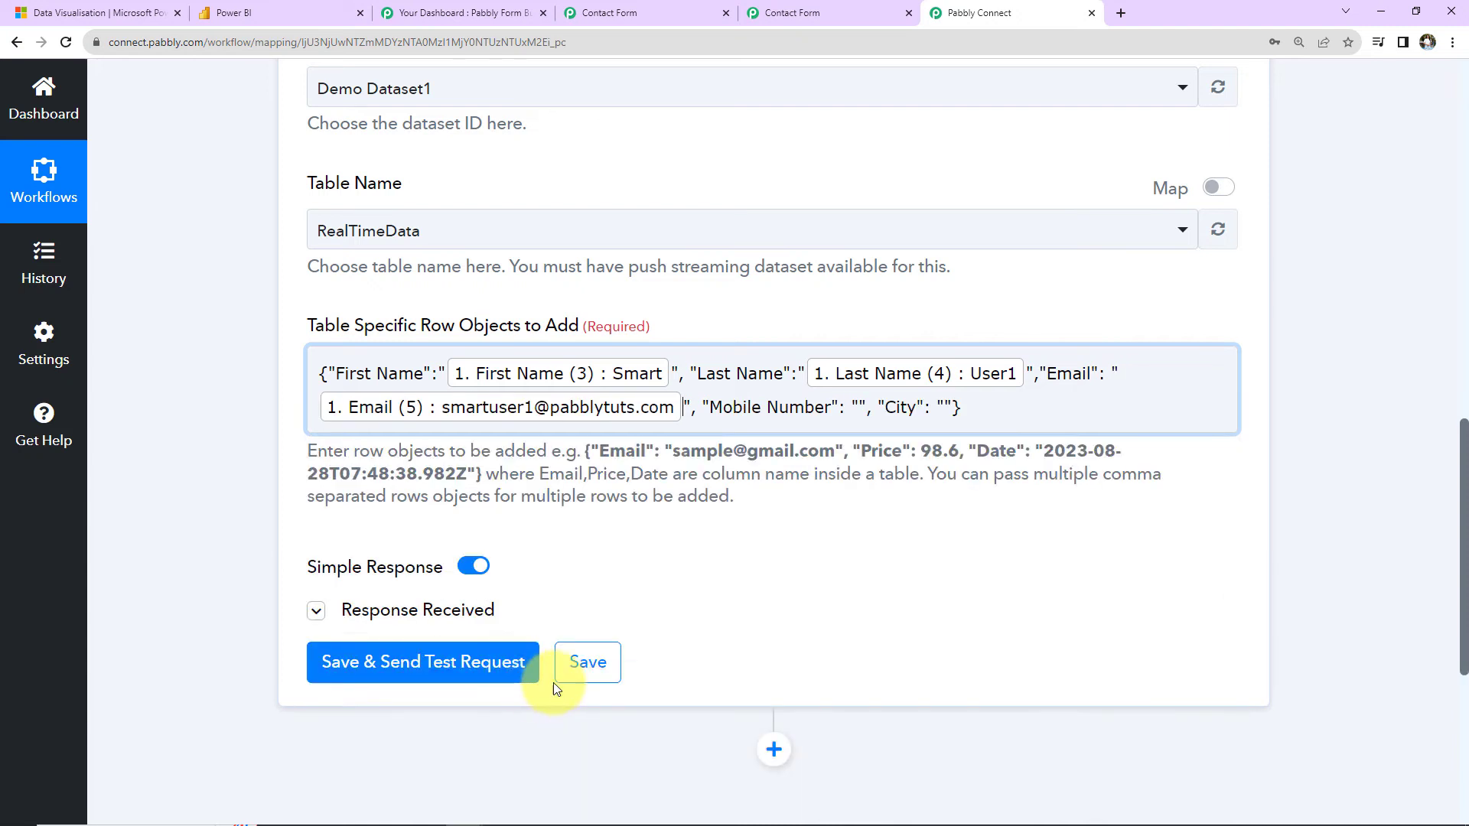
# Map the Mobile Number value in the row object to the webhook's Contact Number (10) field
pyautogui.click(854, 405)
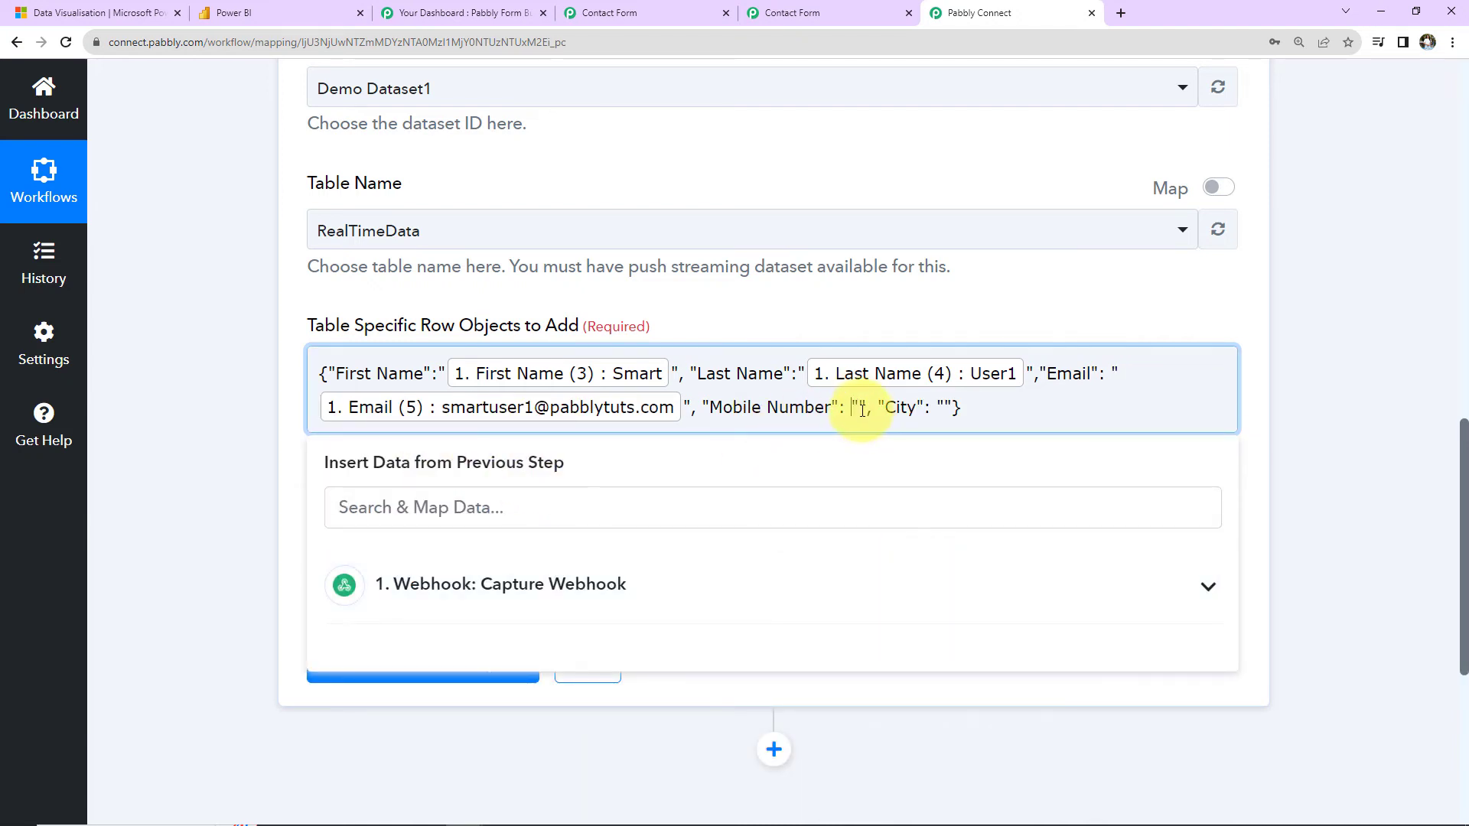
pyautogui.click(606, 584)
pyautogui.scroll(-4, 597, 649)
pyautogui.click(579, 719)
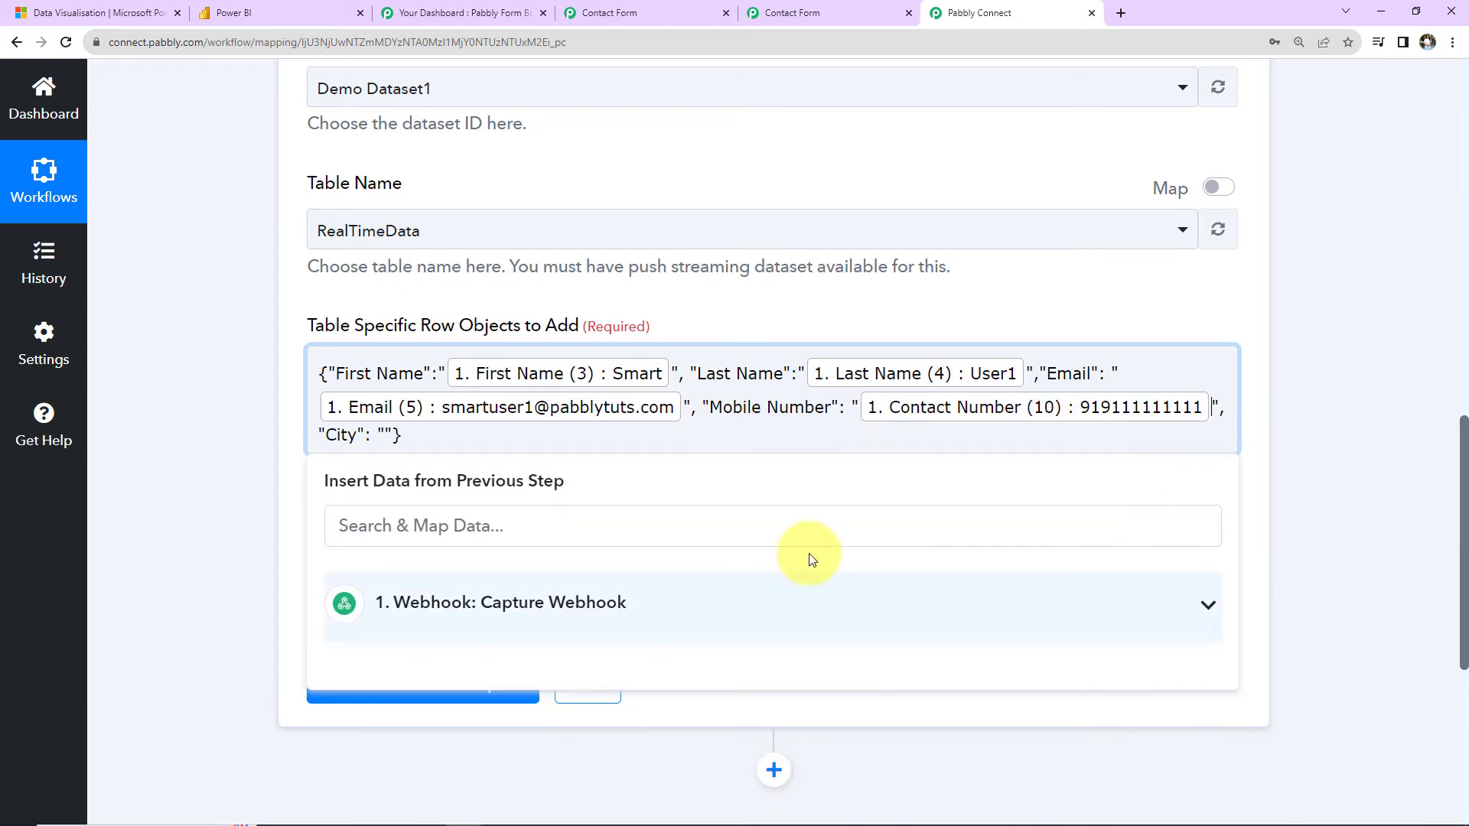
# Map the City value in the row object to the webhook's Location (11) field and leave the row object field
pyautogui.click(386, 435)
pyautogui.click(400, 605)
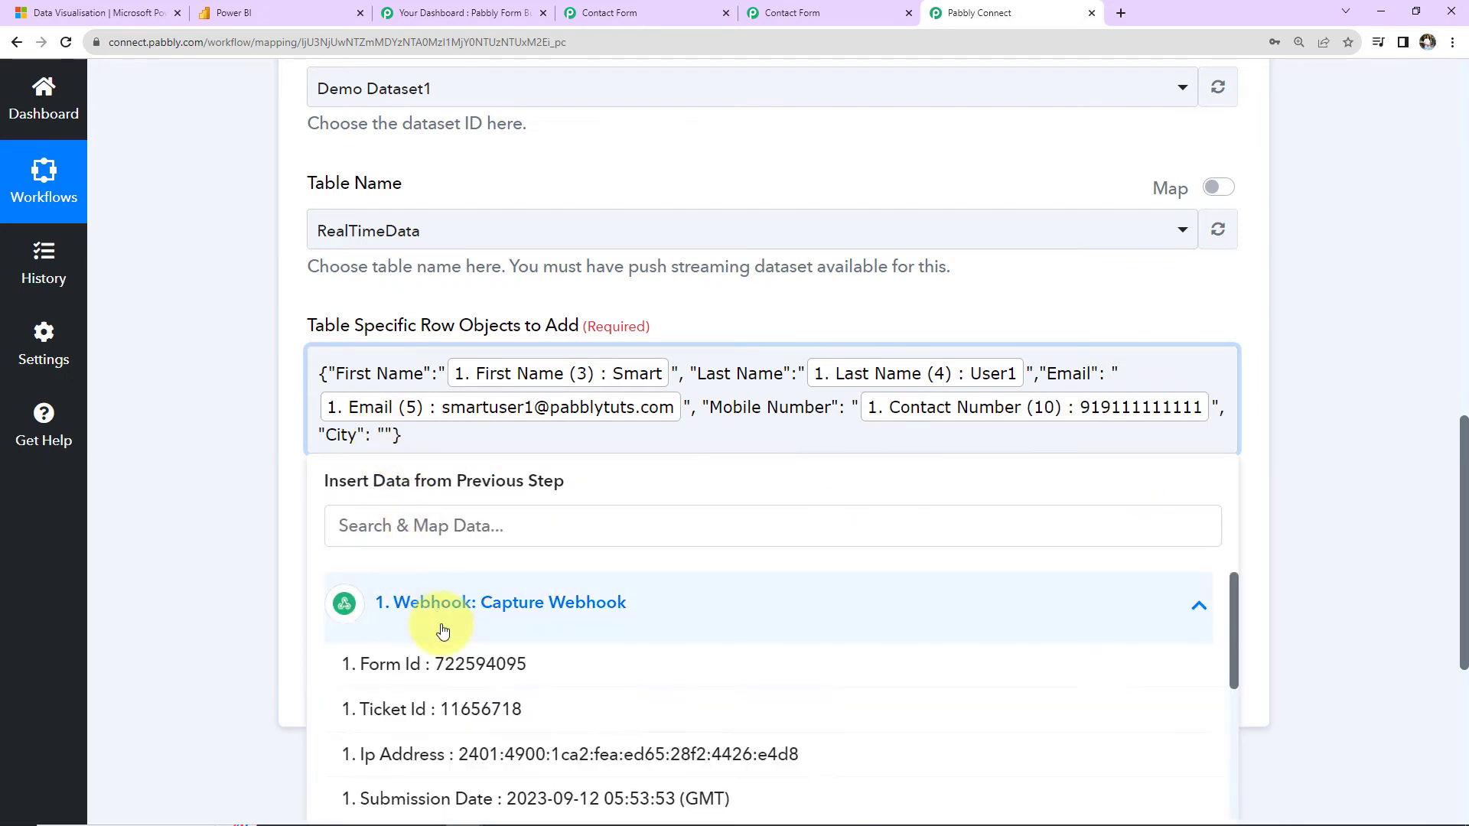
pyautogui.scroll(-4, 475, 678)
pyautogui.click(389, 796)
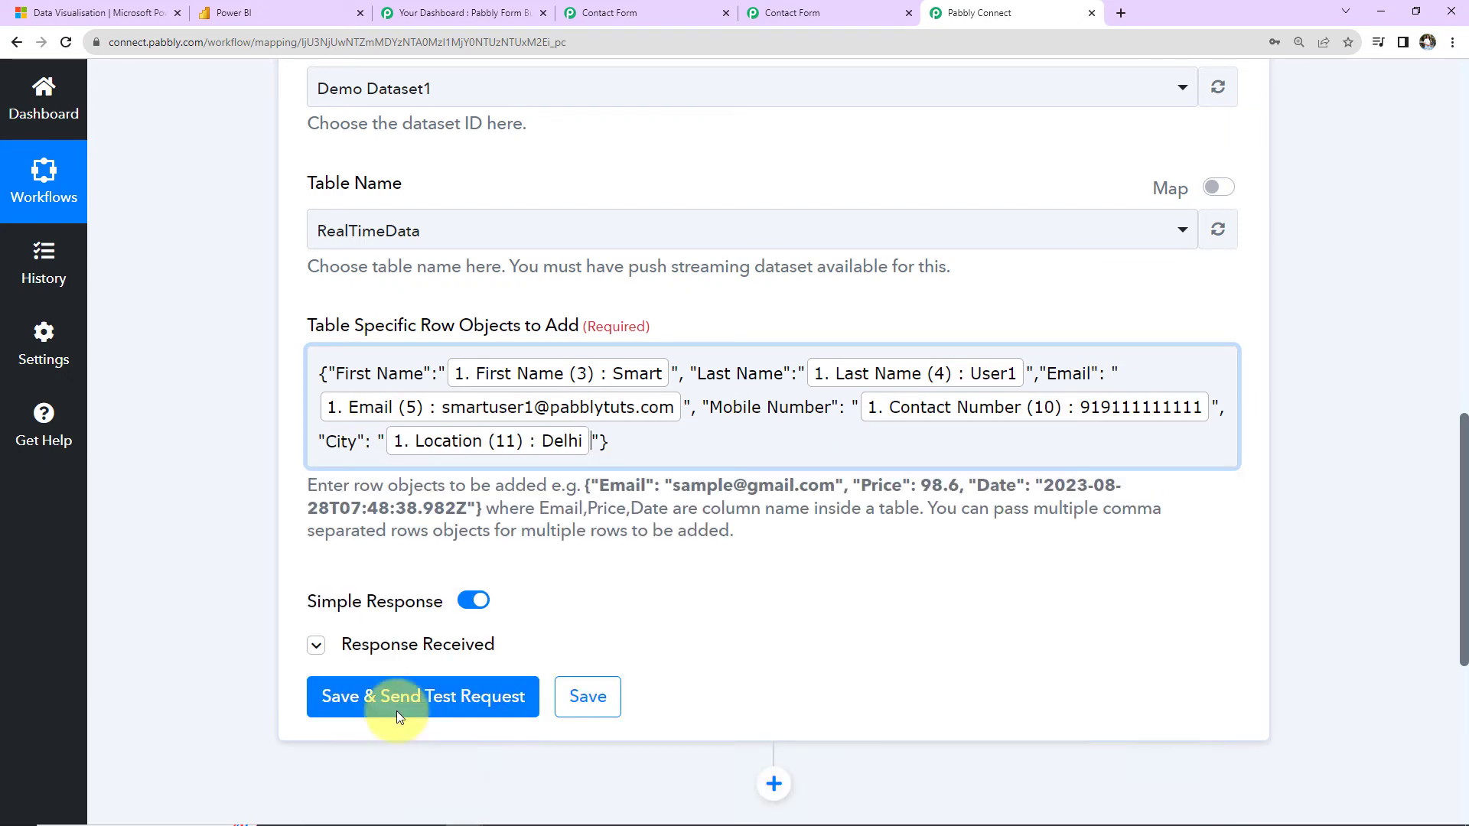
pyautogui.click(212, 481)
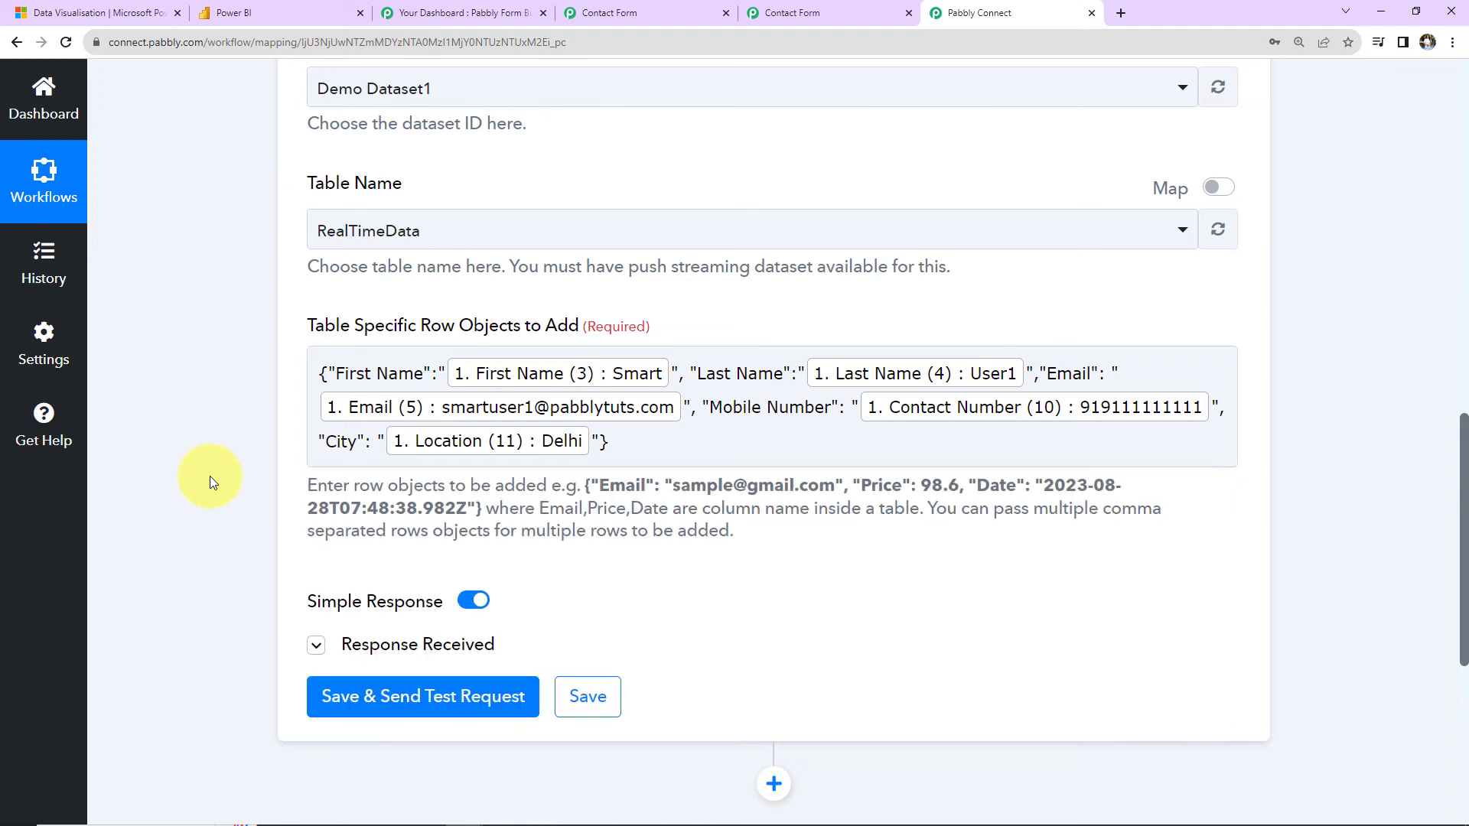
# Save the Power BI action with a test request and check the dataset table in Power BI for the added row
pyautogui.click(321, 366)
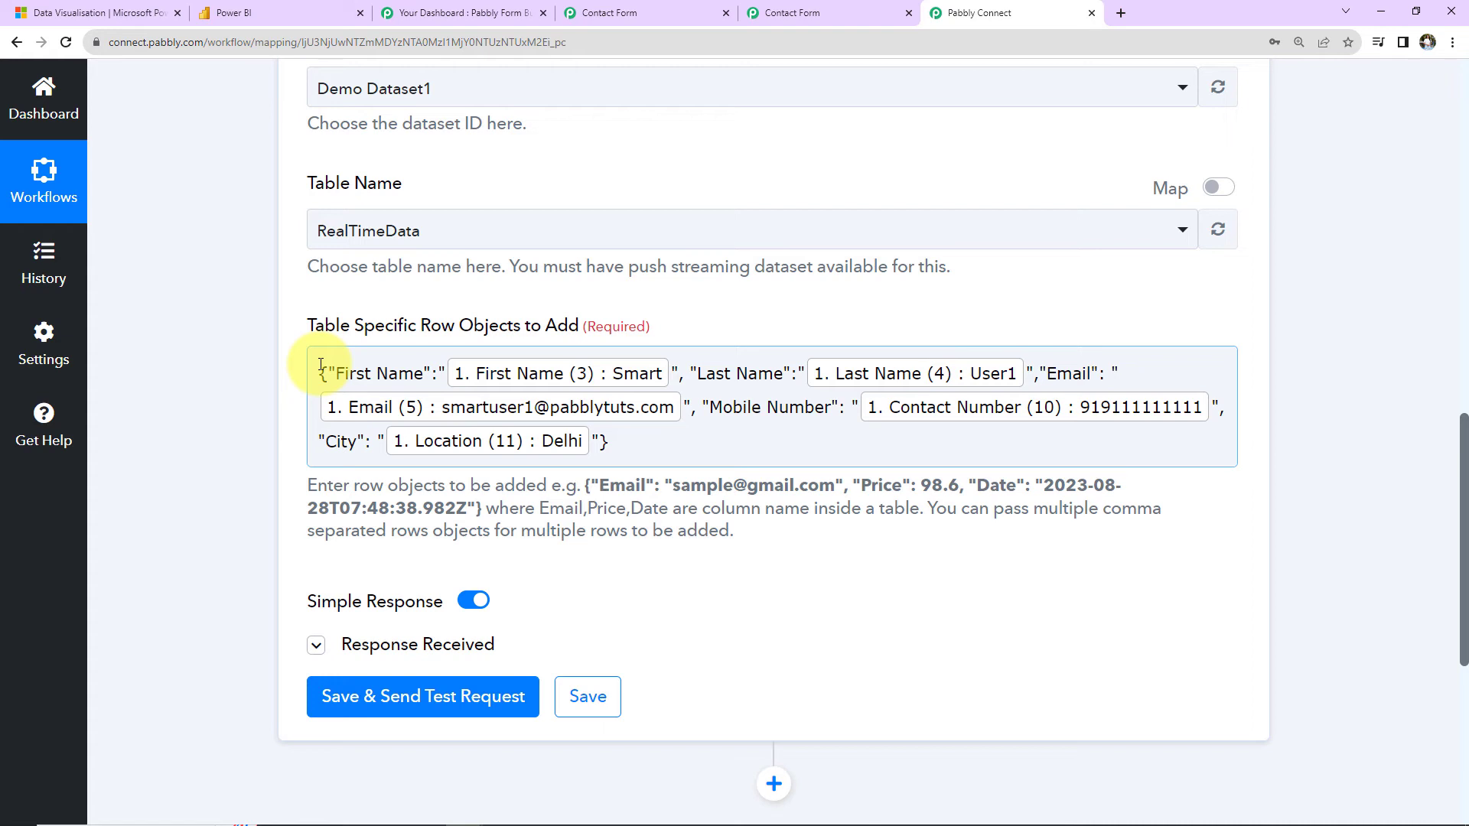
pyautogui.click(366, 699)
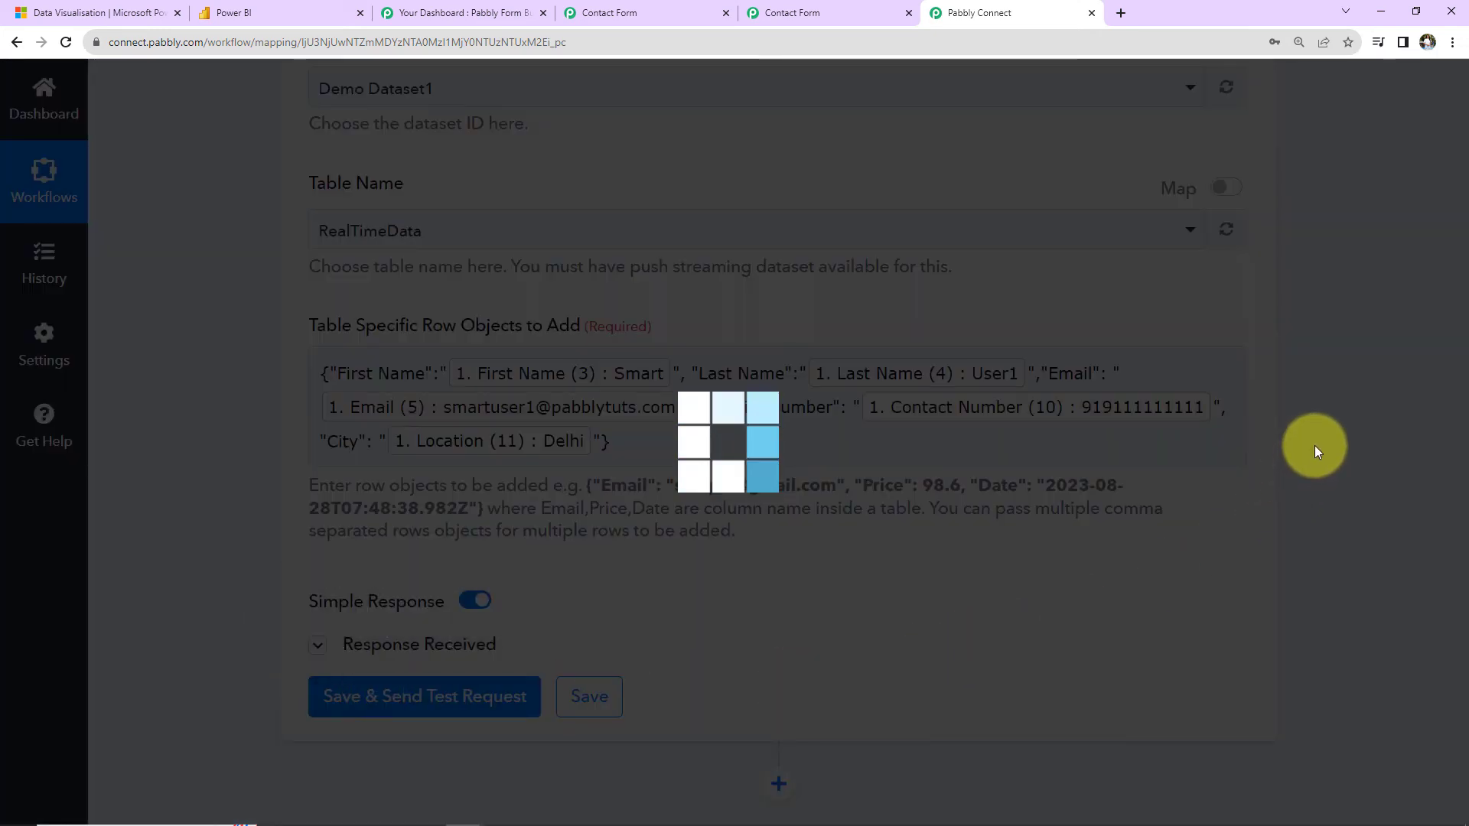
pyautogui.scroll(-2, 1314, 447)
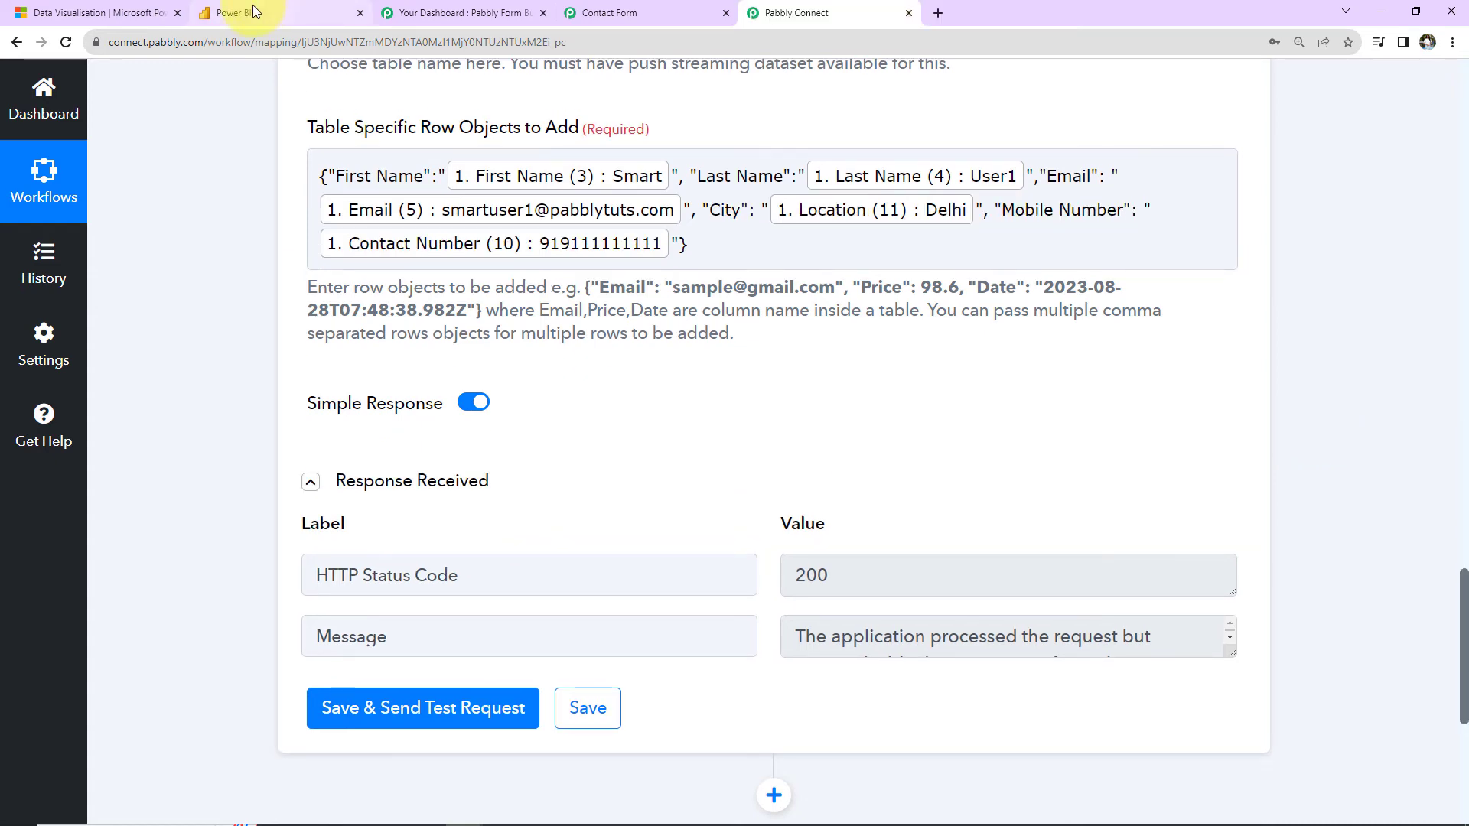
pyautogui.click(253, 11)
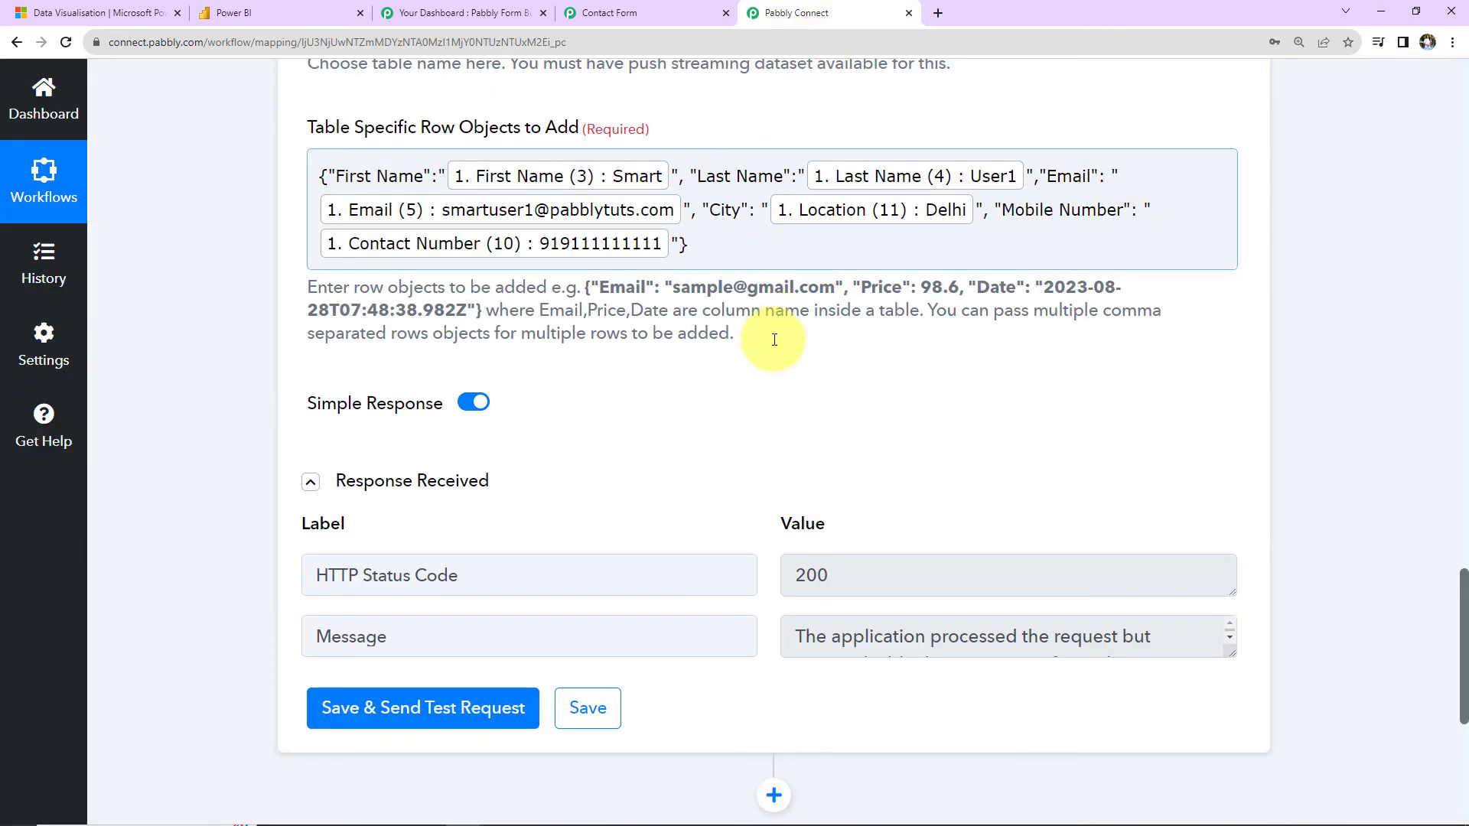
pyautogui.scroll(15, 1310, 545)
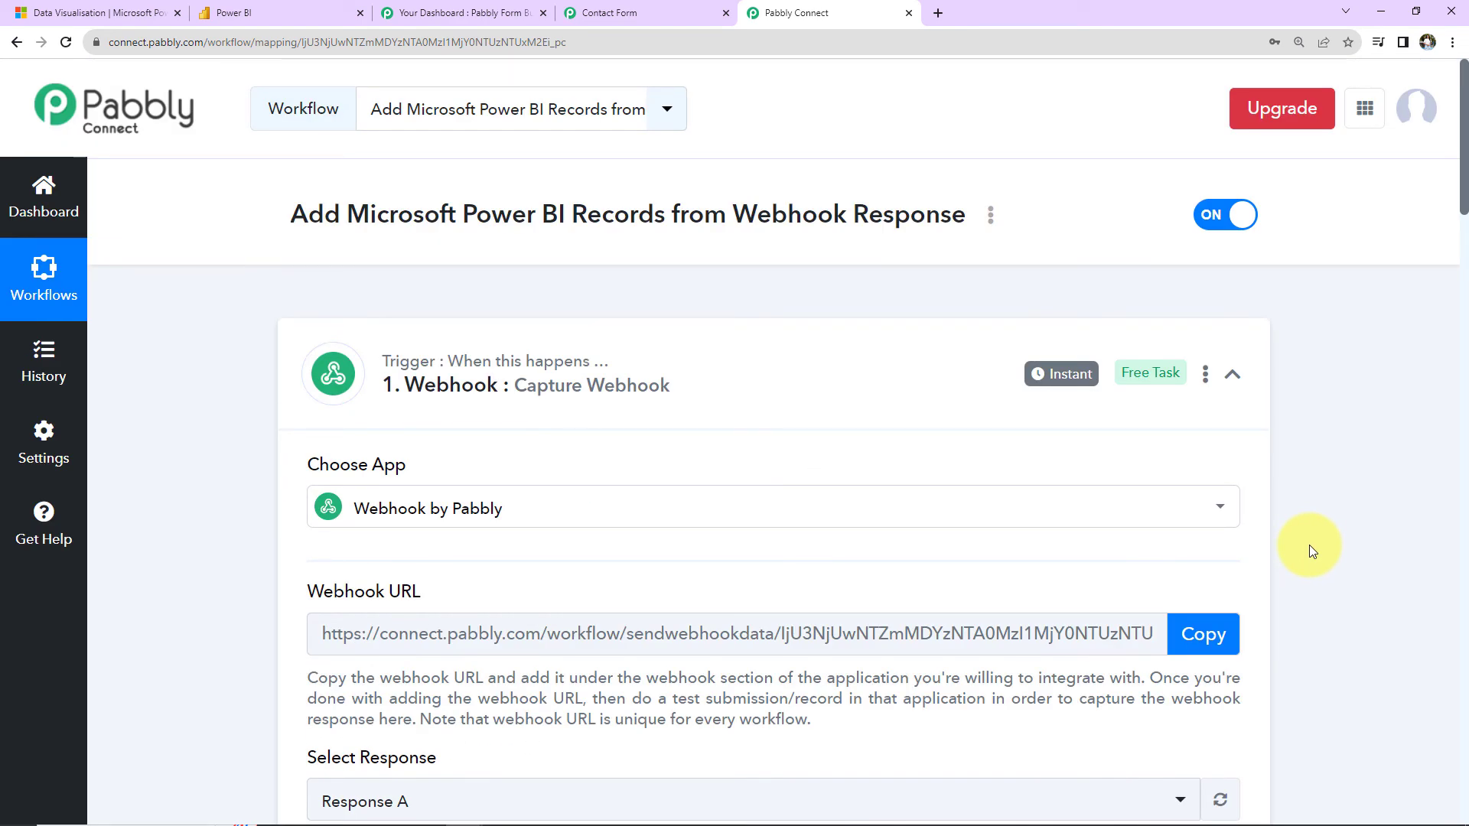
# Open the Contact Form from the Pabbly Form Builder dashboard and autofill the test user's name, email and contact number
pyautogui.click(492, 16)
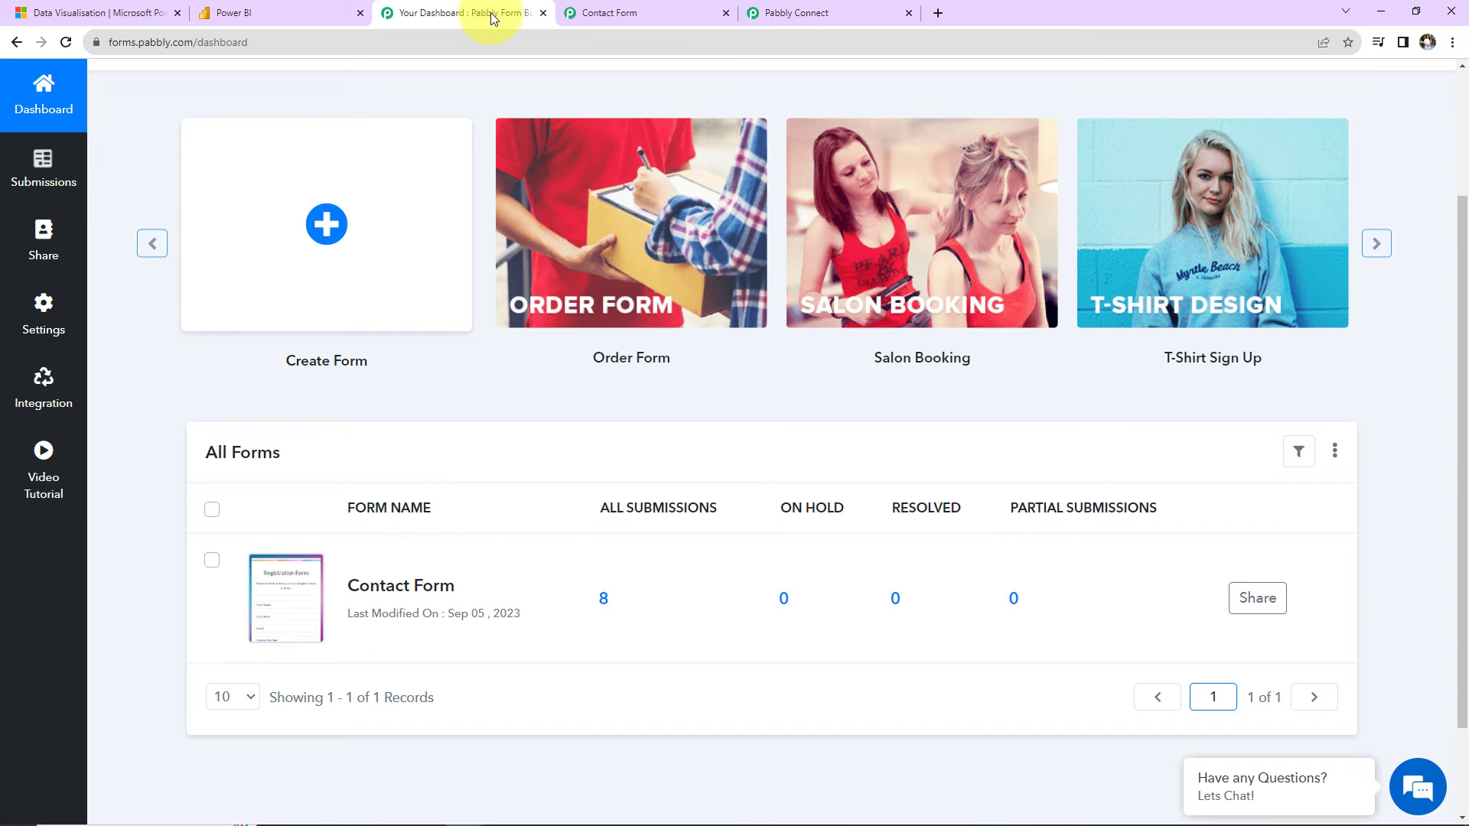
pyautogui.click(286, 603)
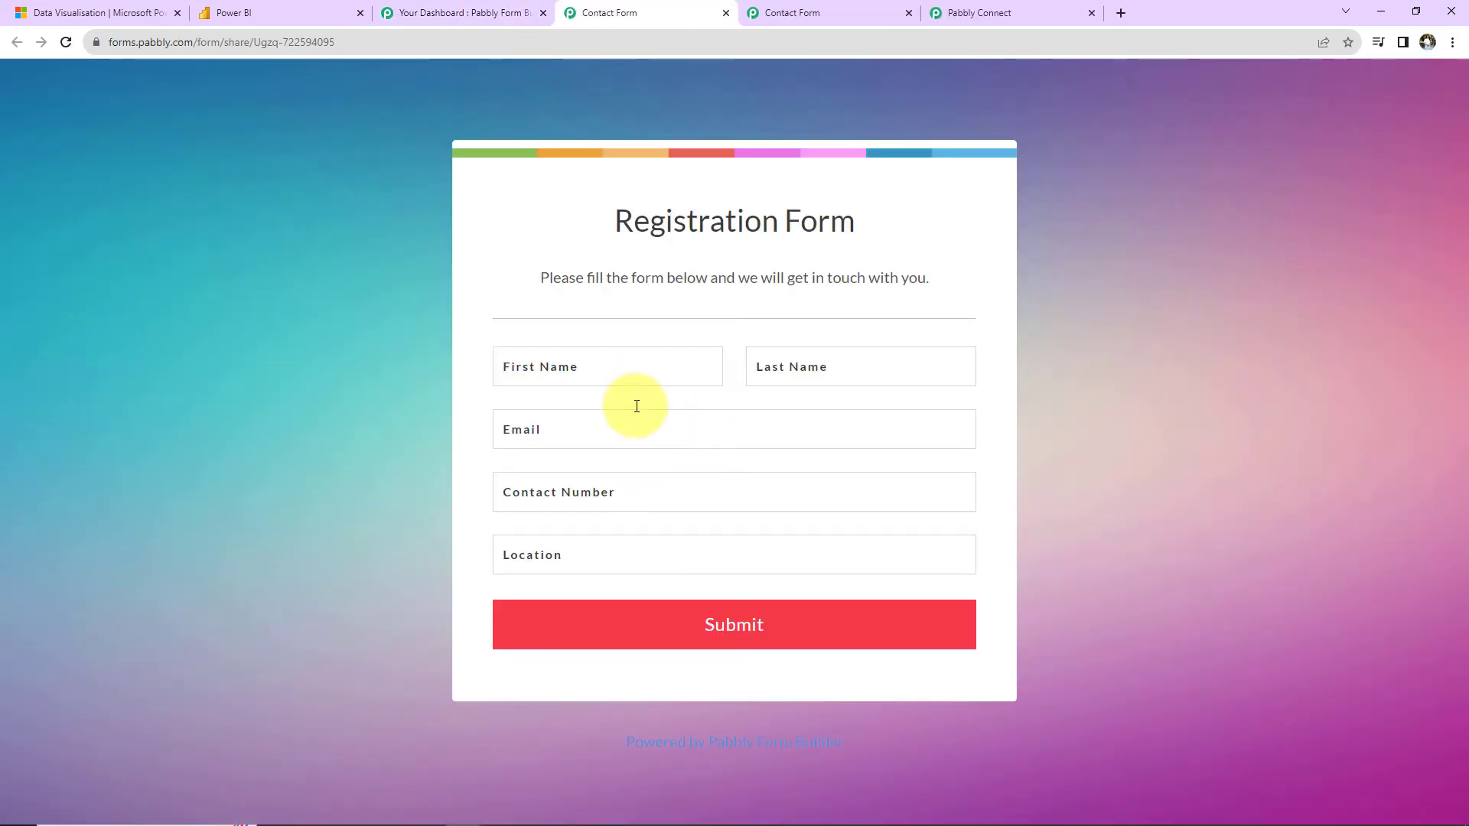
pyautogui.click(626, 379)
pyautogui.click(743, 404)
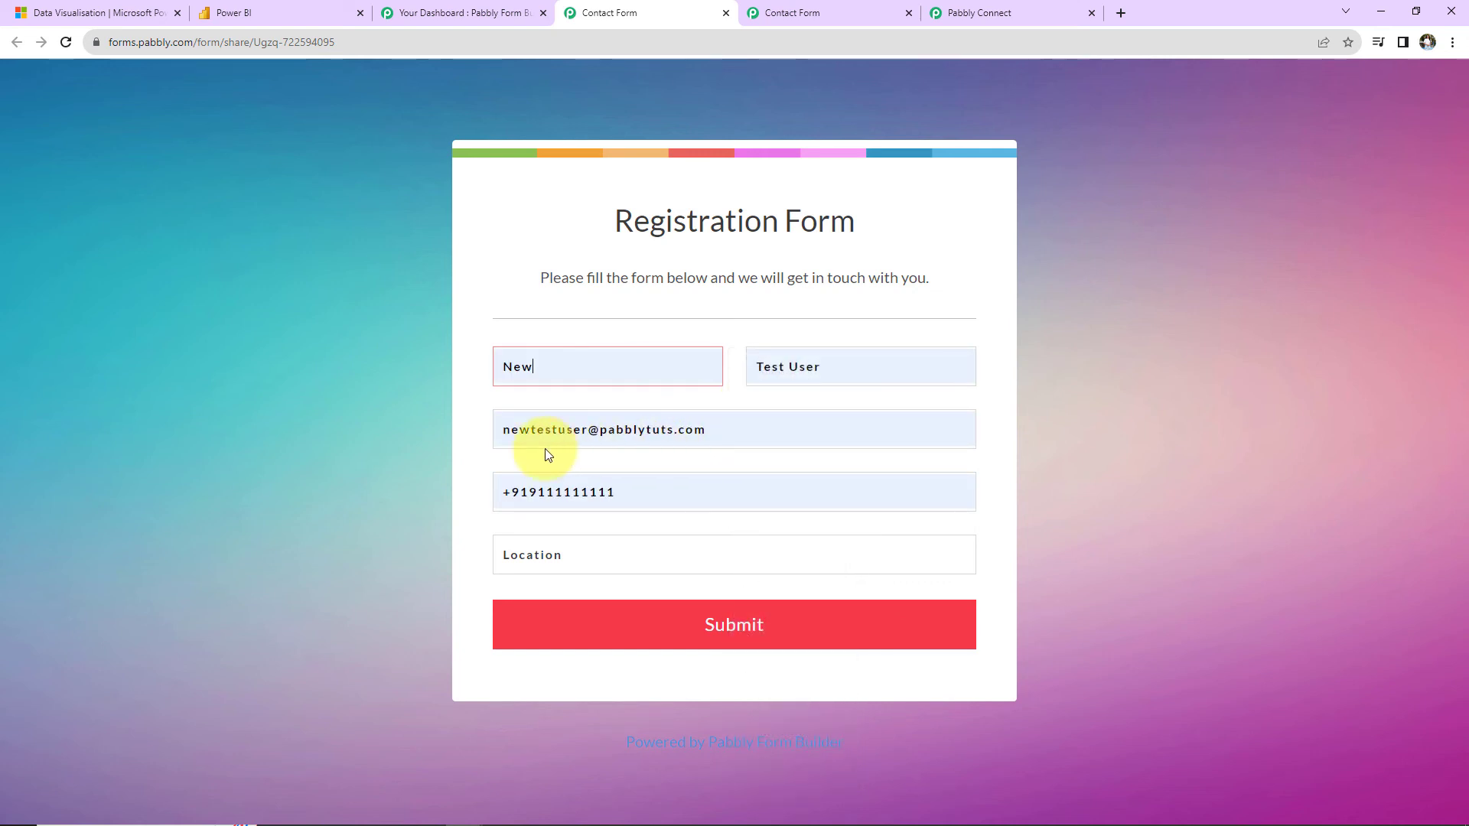
# Remove the plus sign from the contact number, enter Mumbai as the location and submit the form
pyautogui.click(516, 492)
pyautogui.press('Escape')
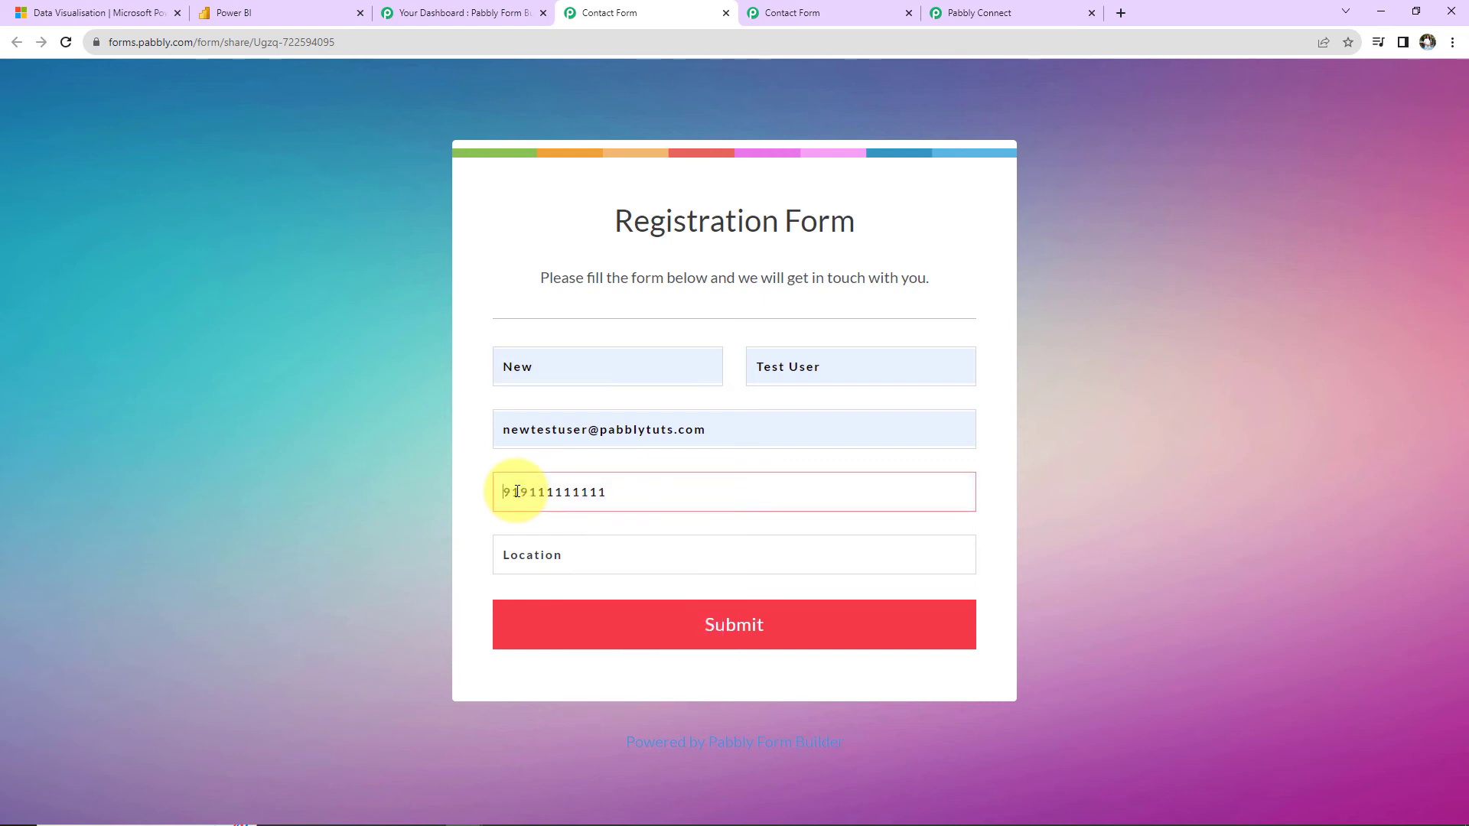
pyautogui.click(538, 557)
pyautogui.write('Mumbai')
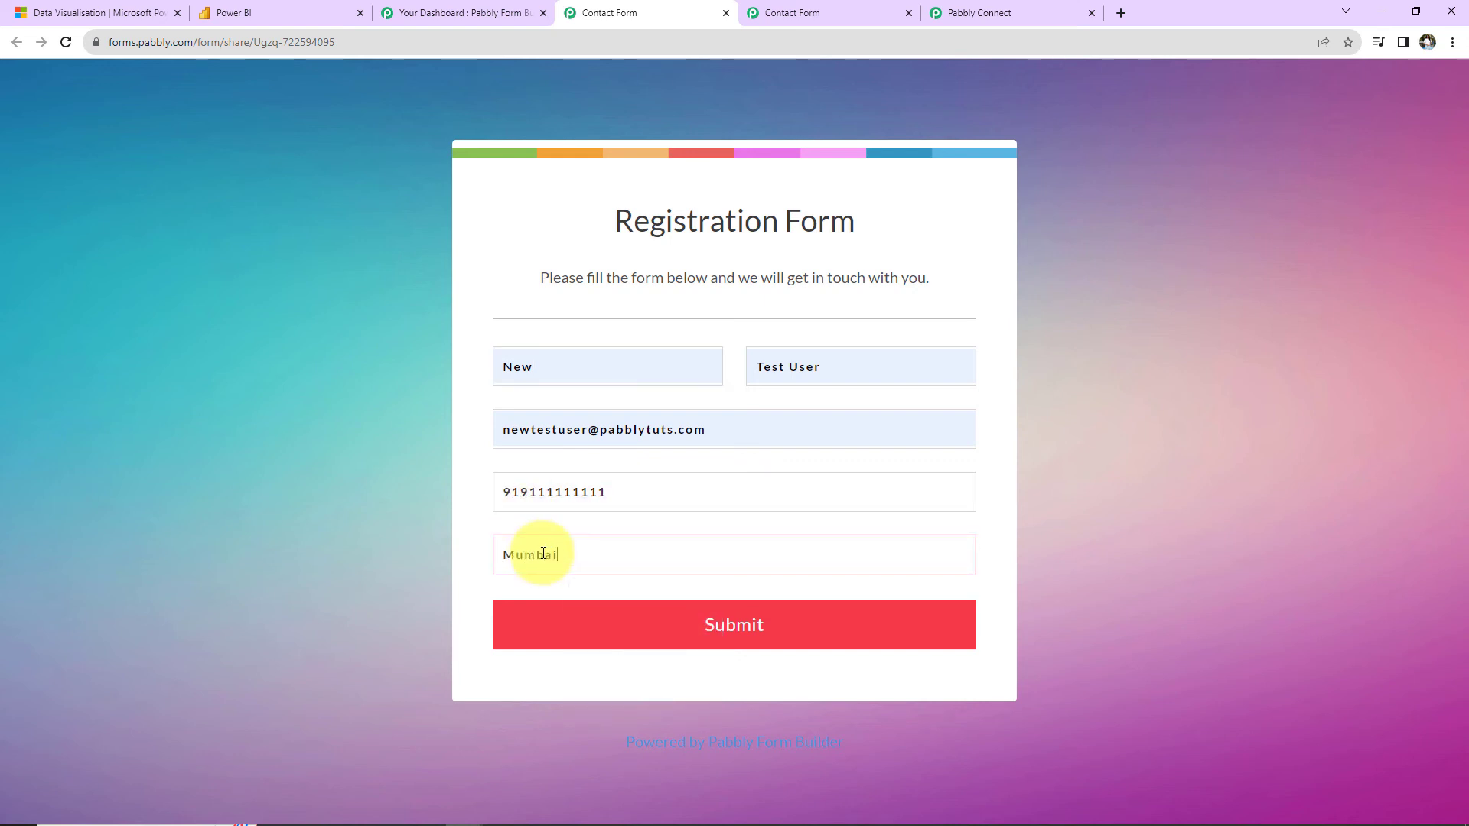
pyautogui.click(593, 627)
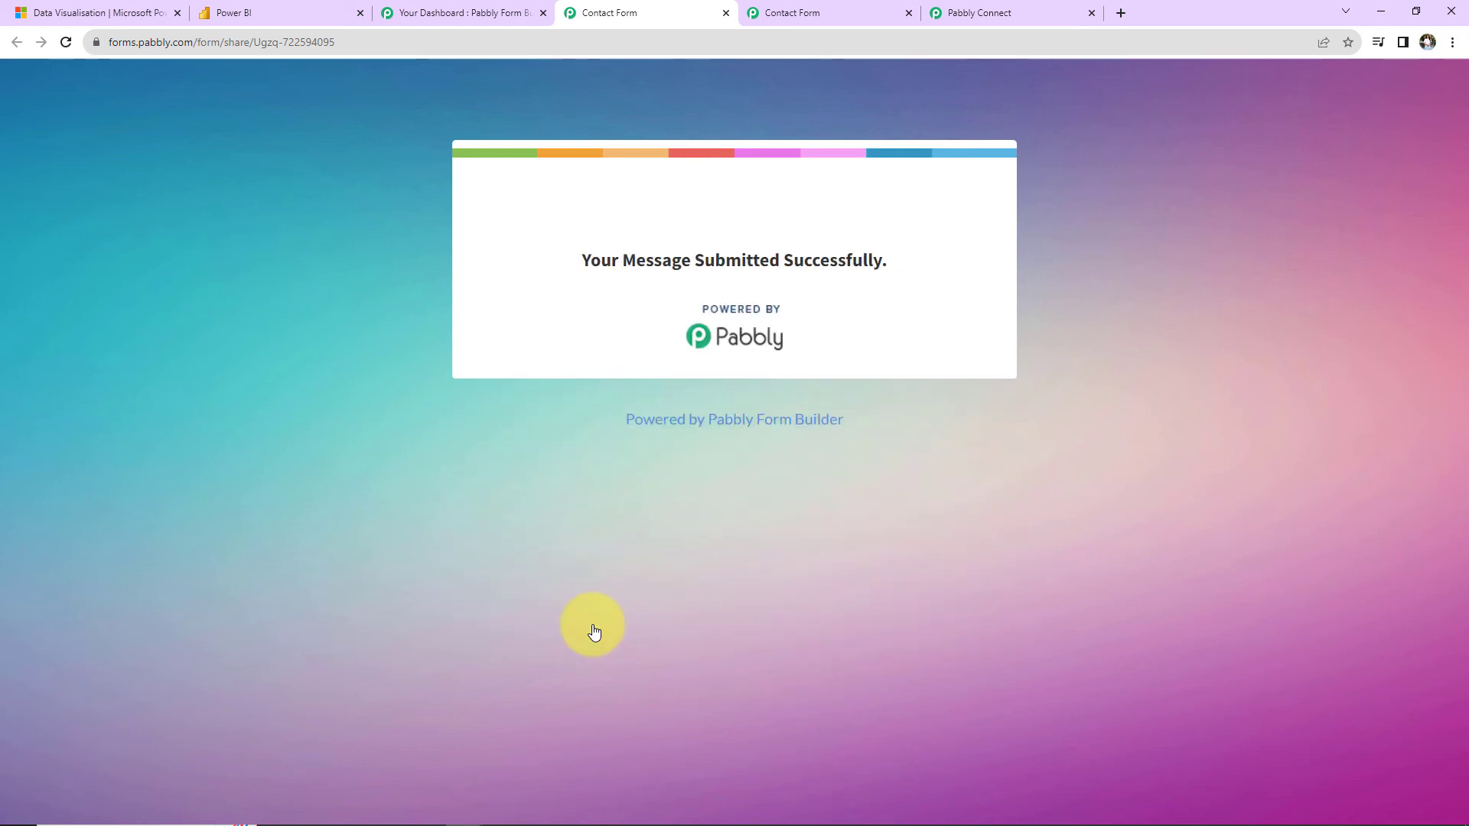
# Check the Power BI table for the newly submitted response and return to the Pabbly Connect workflow
pyautogui.click(259, 11)
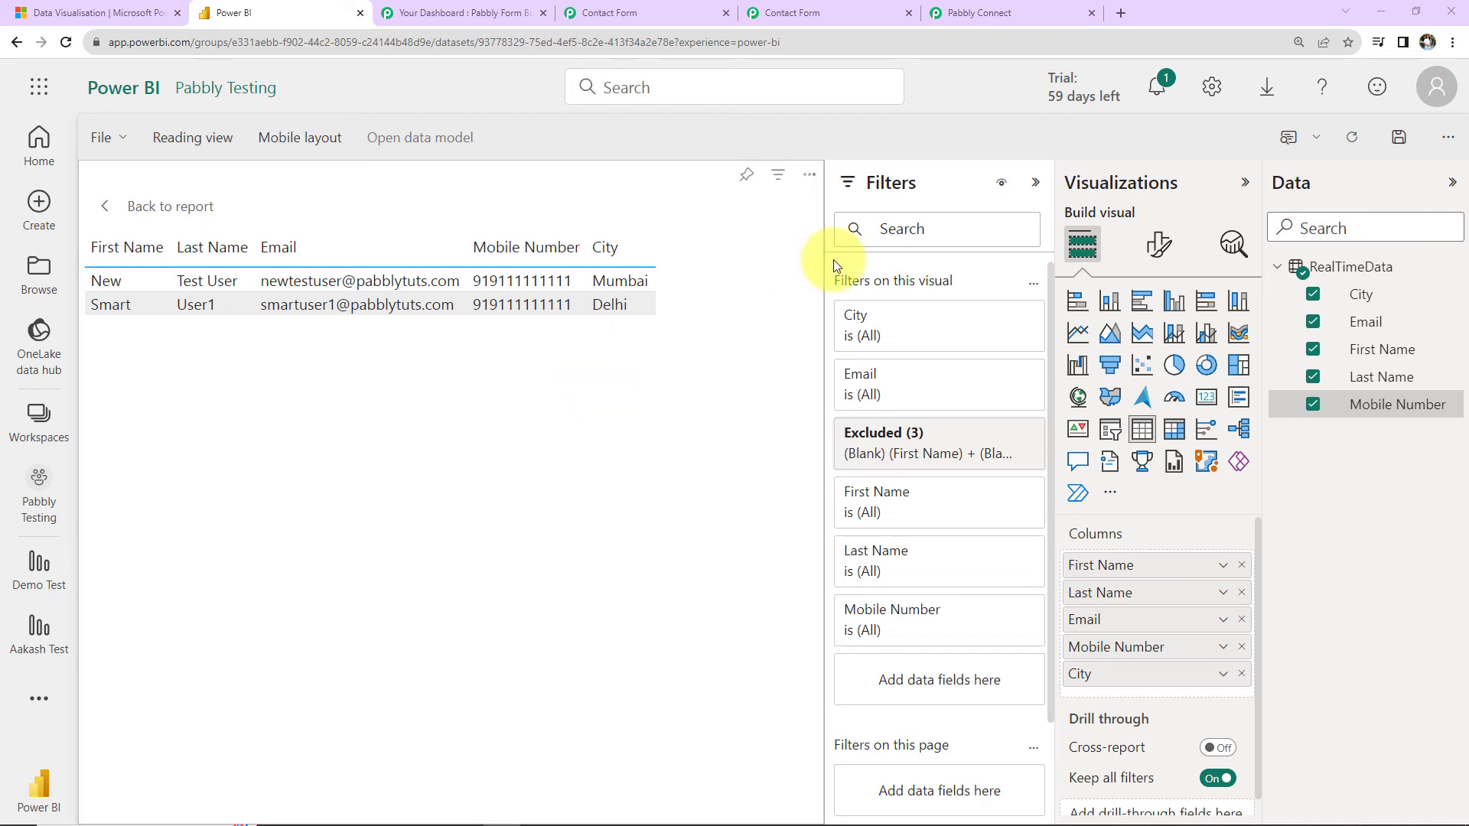
pyautogui.click(989, 13)
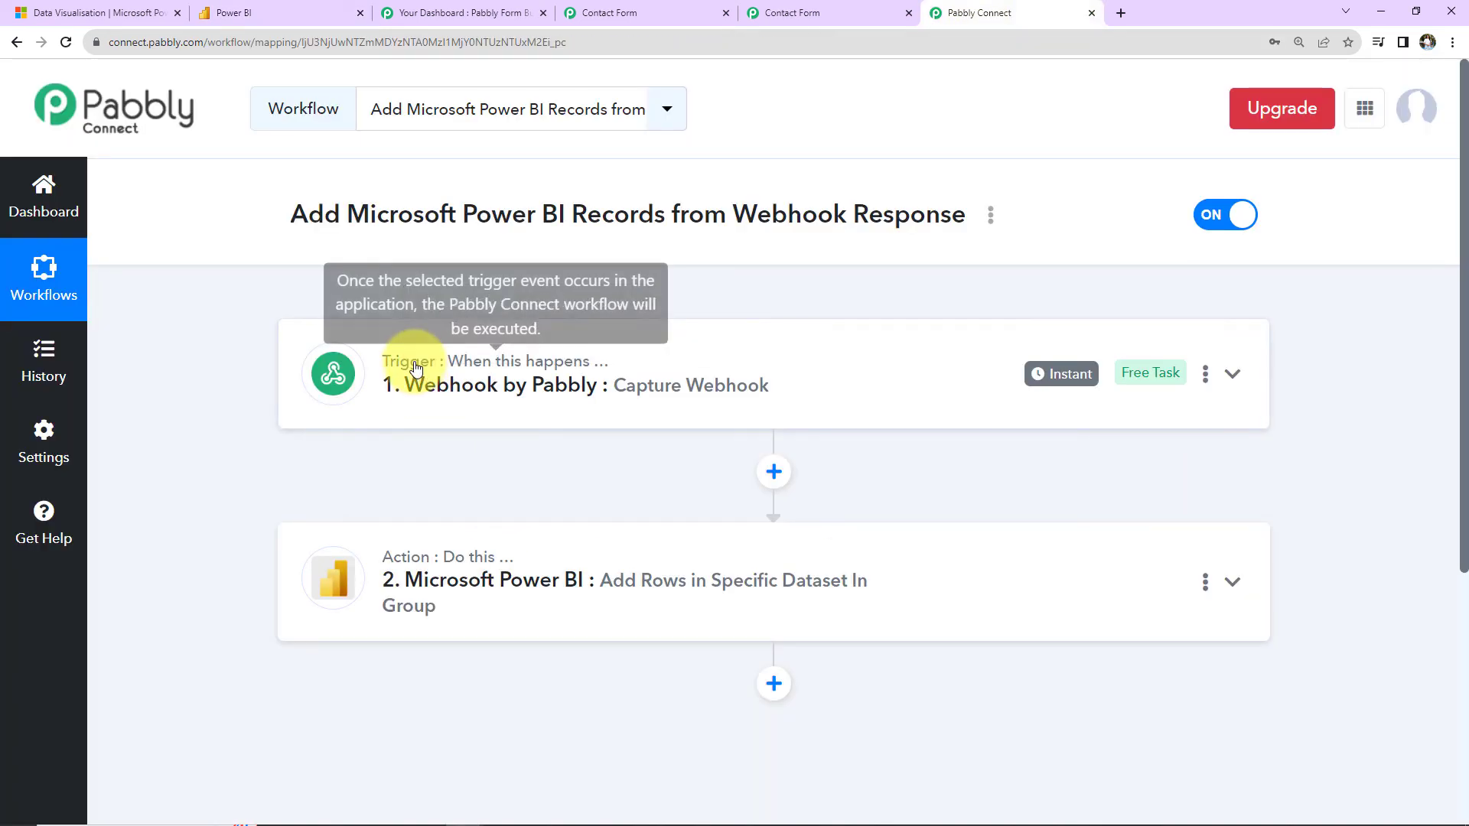